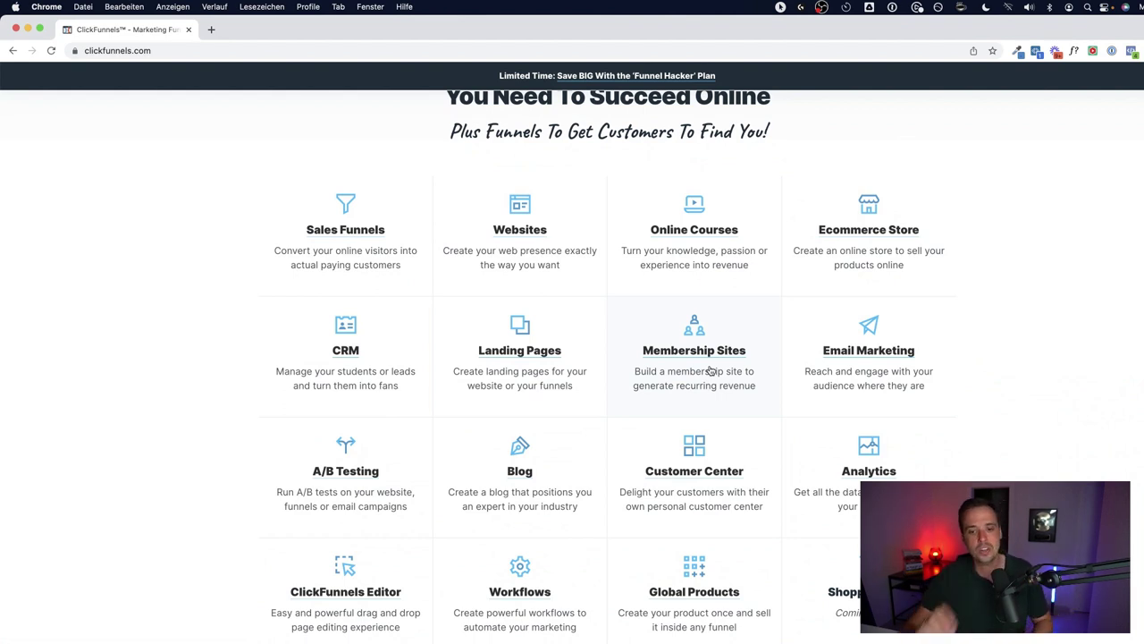
Log in to ClickFunnels Classic using the first saved login's e-mail and password.
scroll(705, 370, "up", 20)
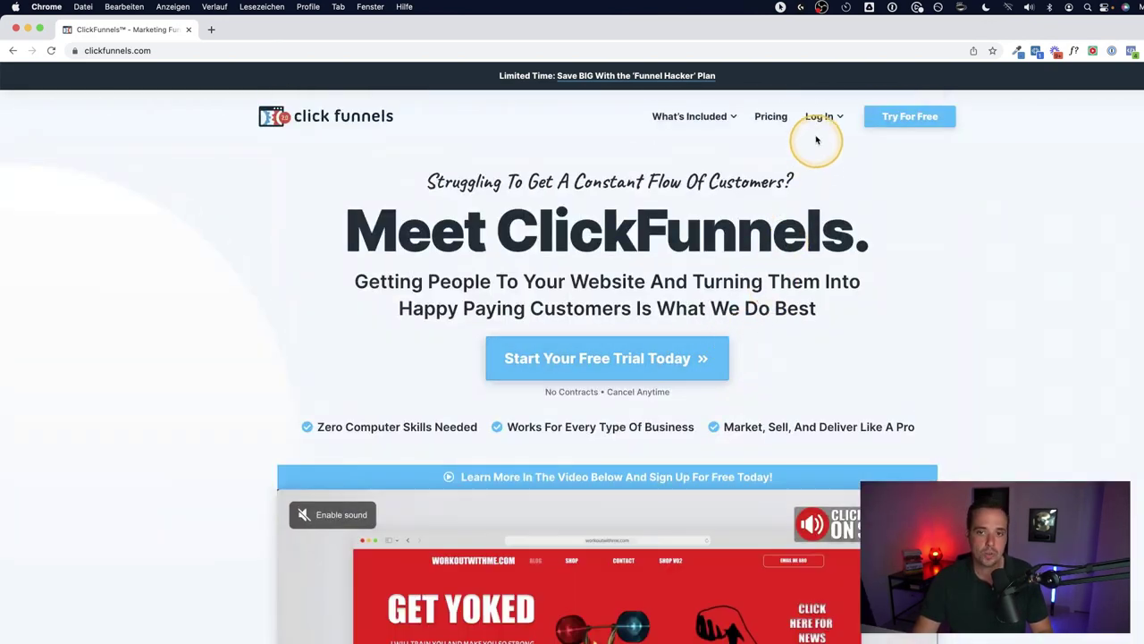
mouse_move(819, 118)
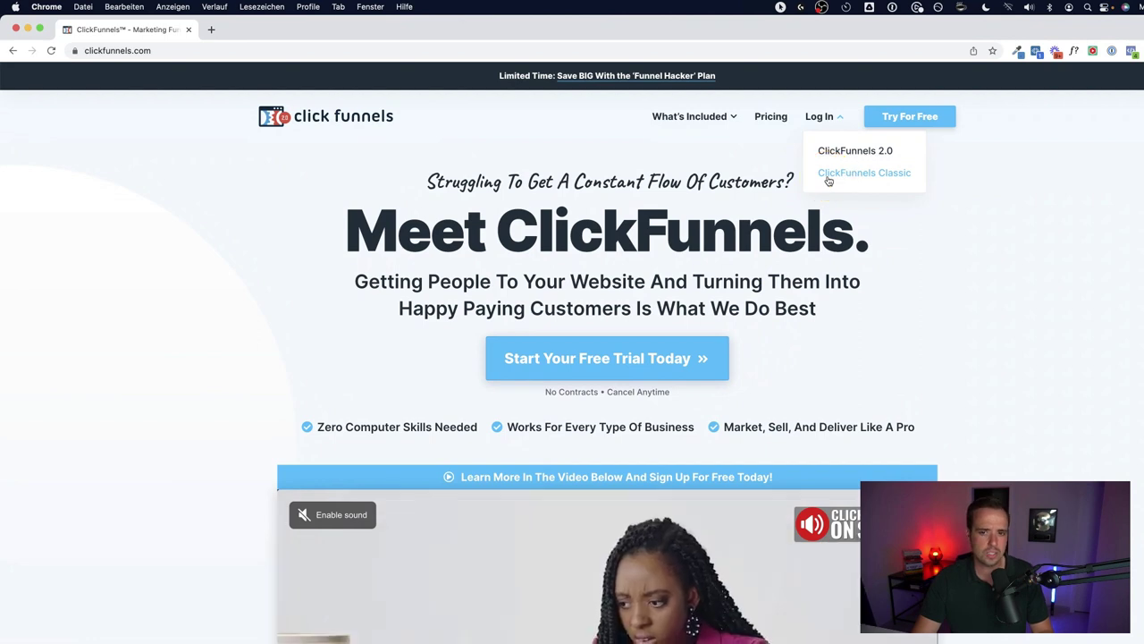
left_click(828, 175)
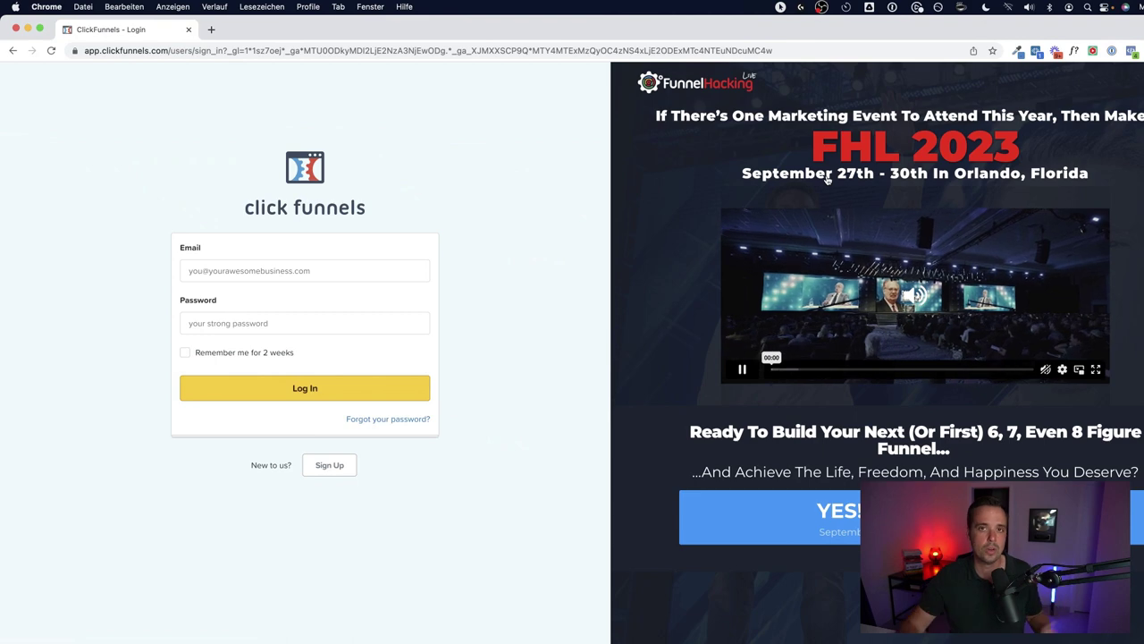
left_click(317, 269)
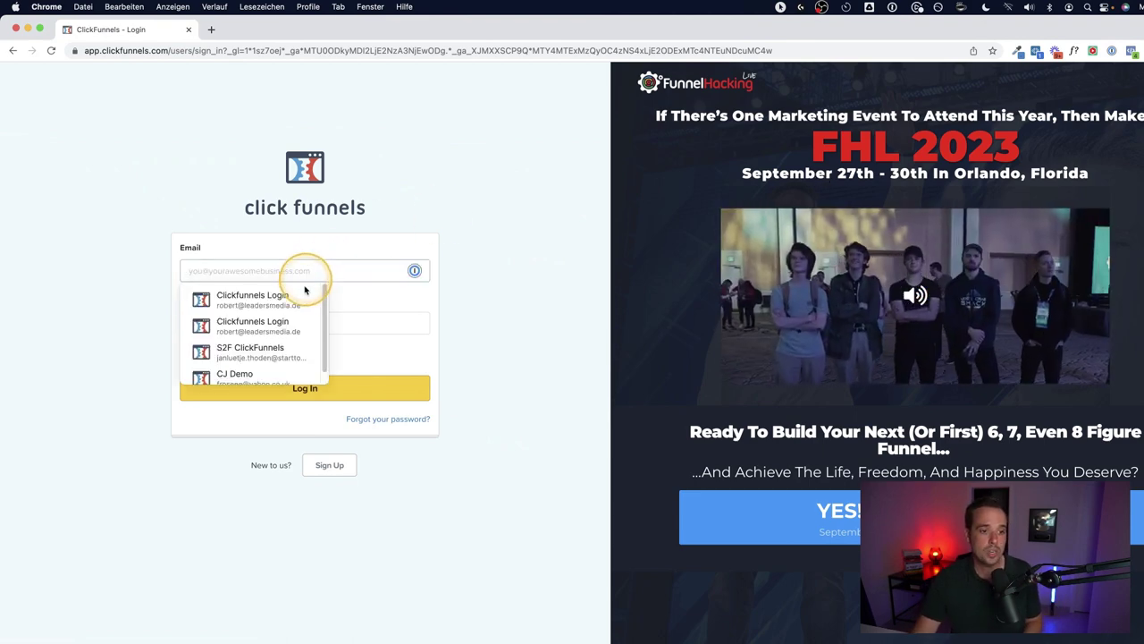
left_click(295, 297)
left_click(338, 393)
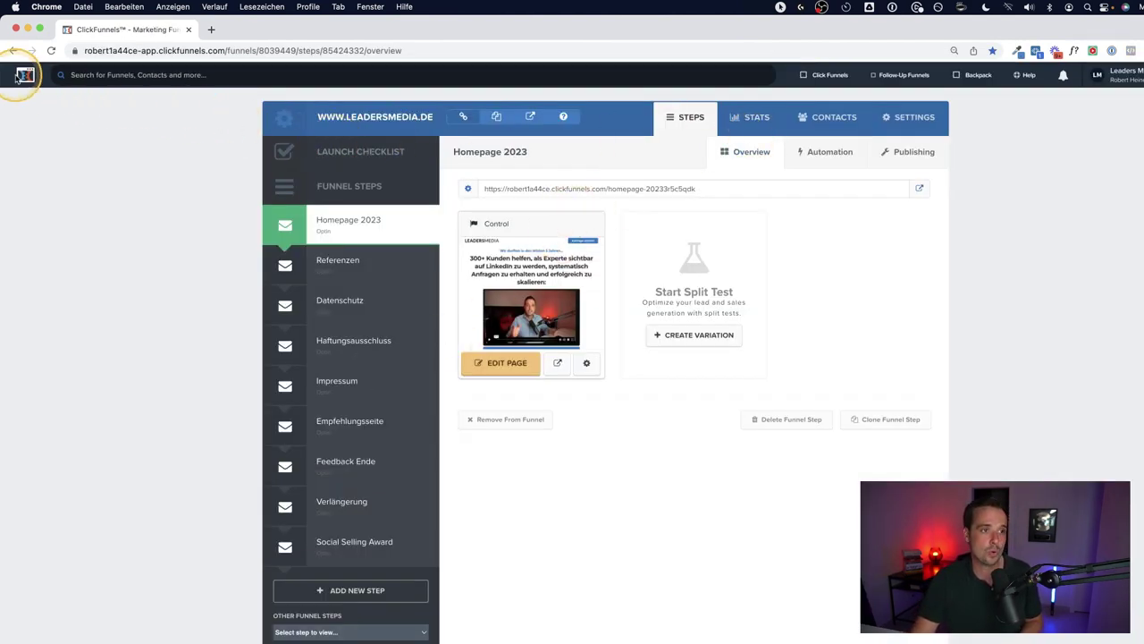
Go to the account dashboard and expand its Programs list.
left_click(22, 75)
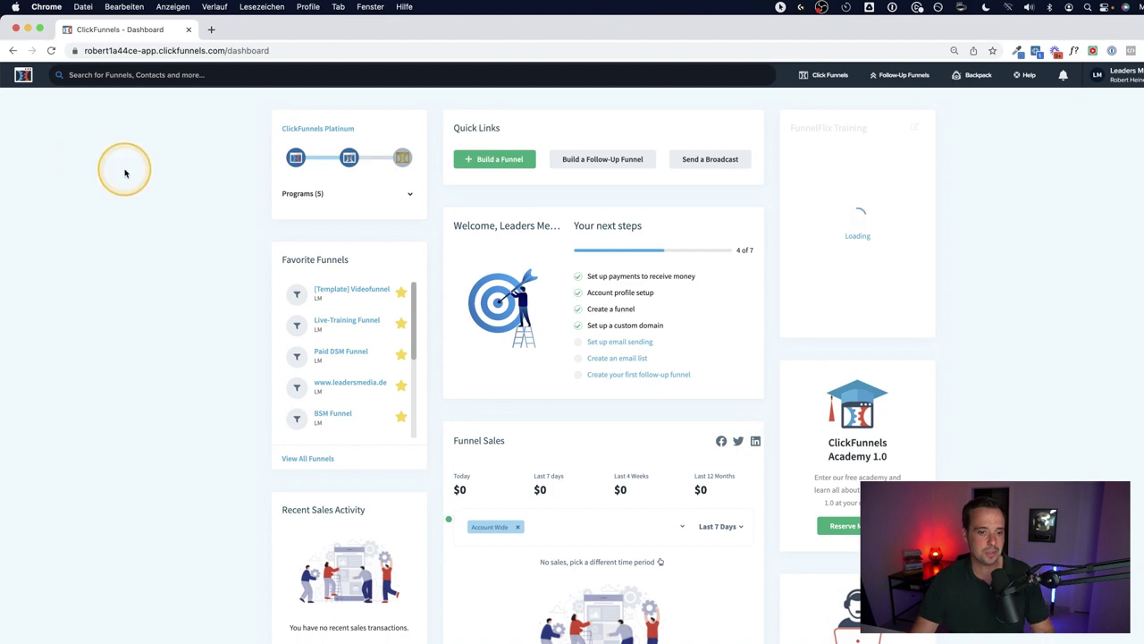
scroll(123, 196, "down", 5)
scroll(123, 197, "up", 5)
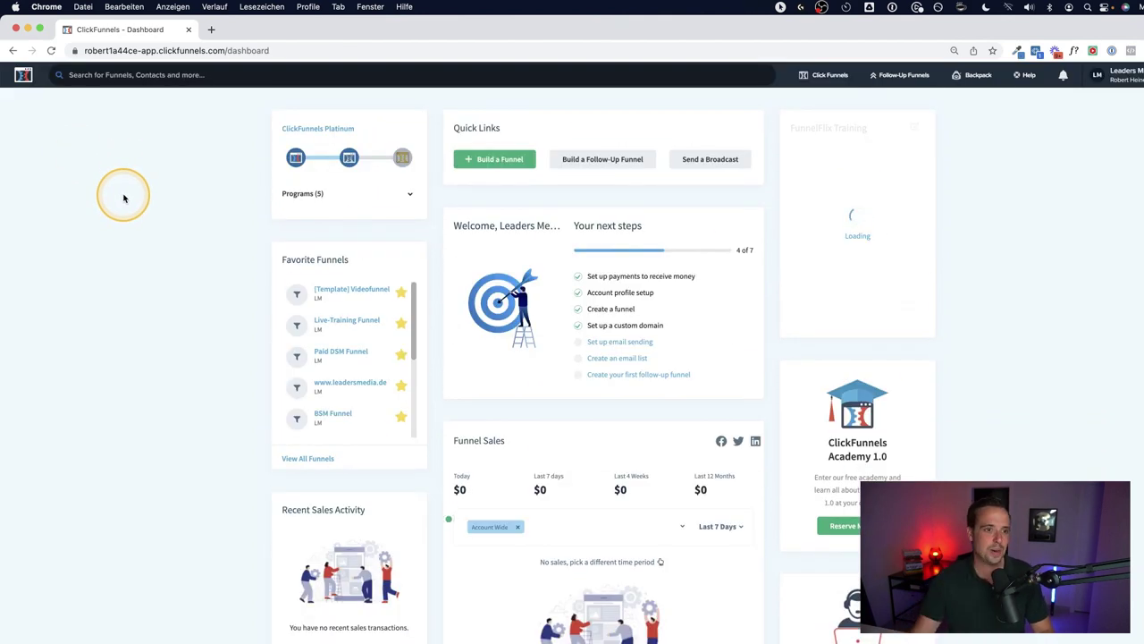
left_click(295, 195)
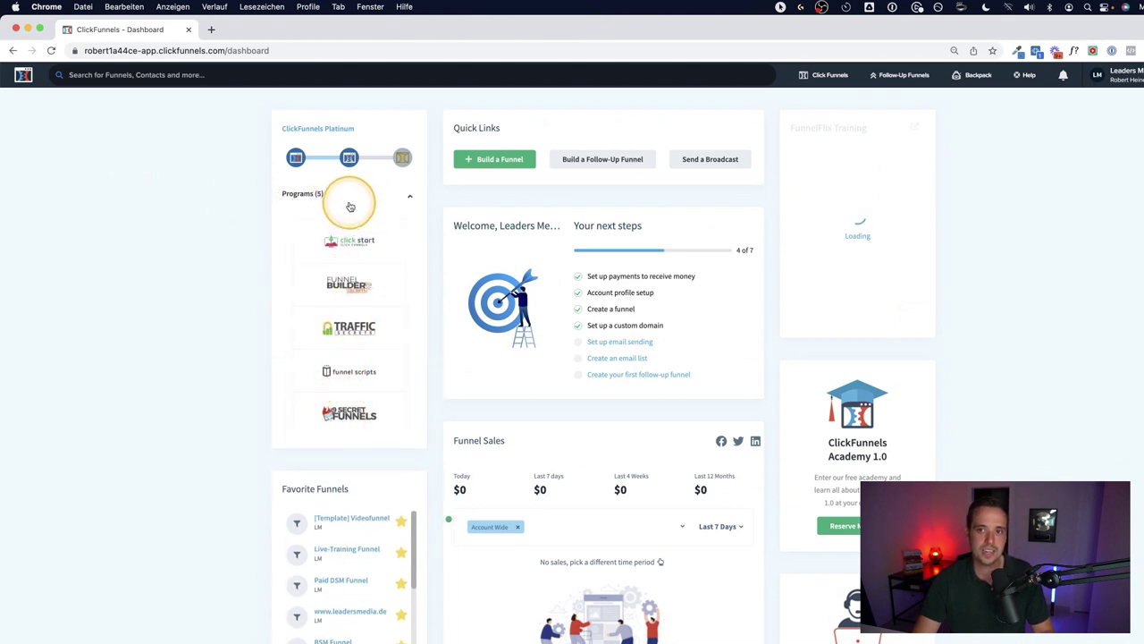
left_click(815, 79)
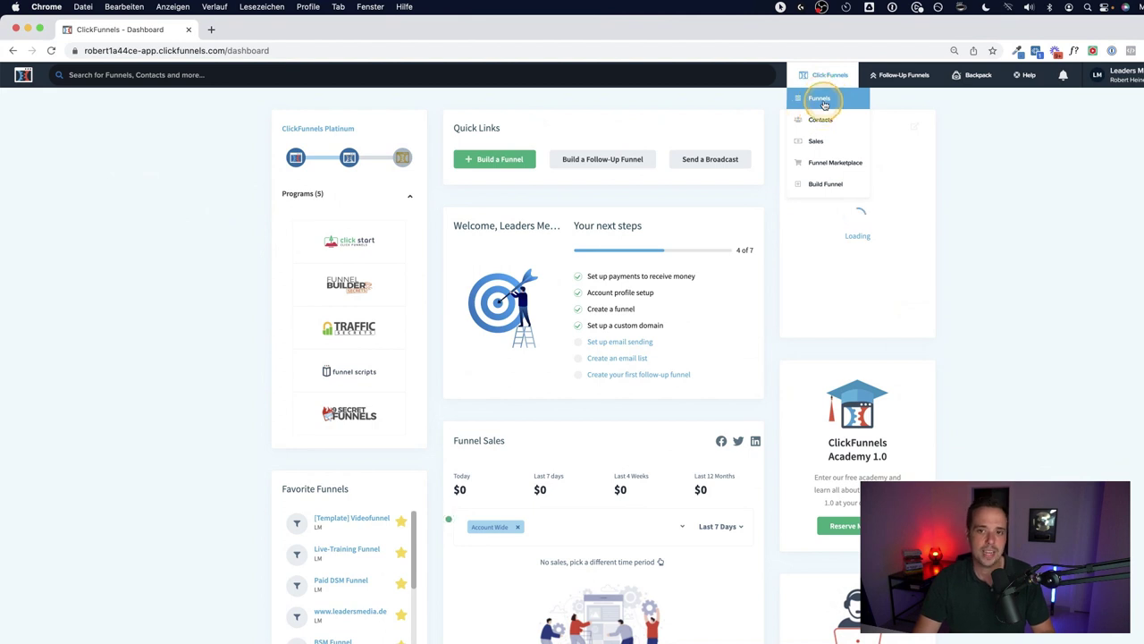
left_click(821, 105)
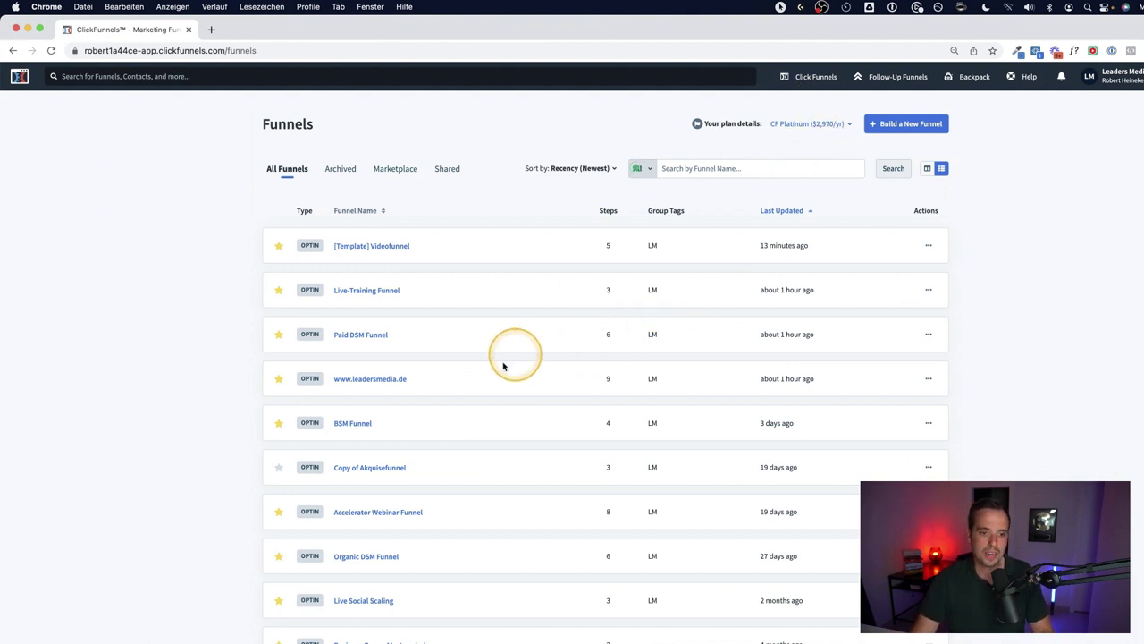
left_click(381, 381)
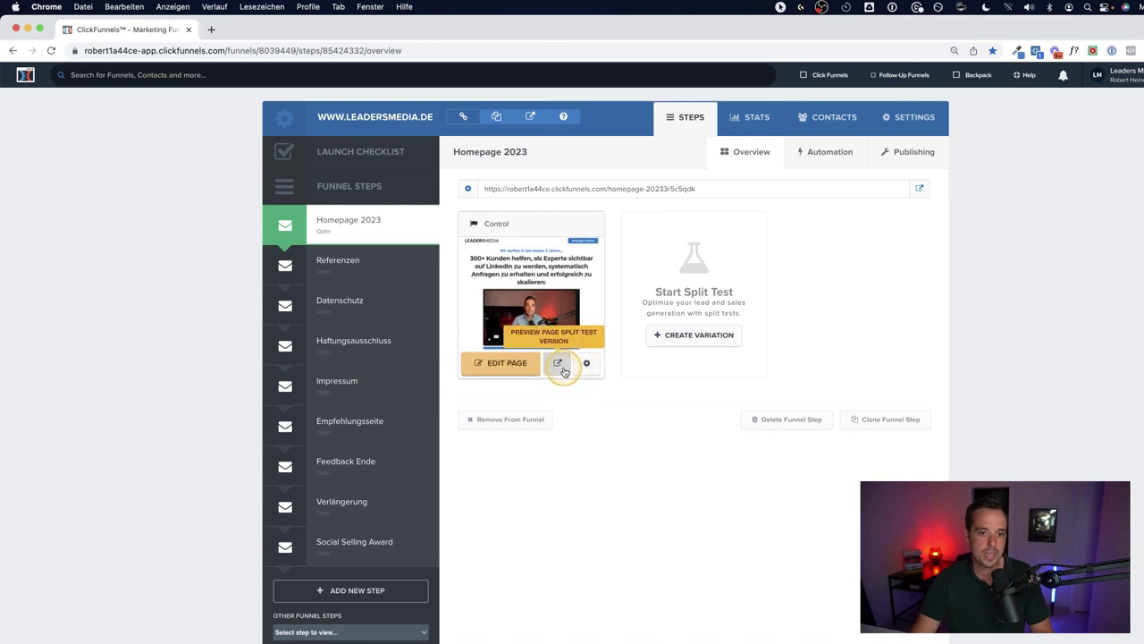
Preview the Homepage 2023 page, examine its sections from the video down to the customer reviews, and close the preview.
left_click(558, 363)
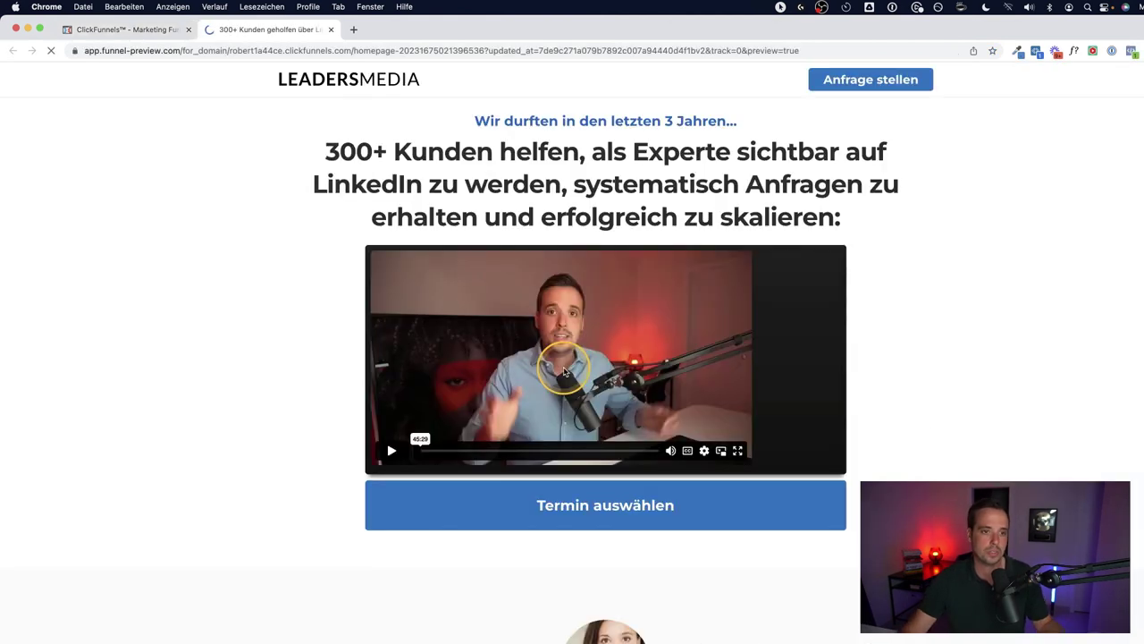
scroll(864, 274, "down", 10)
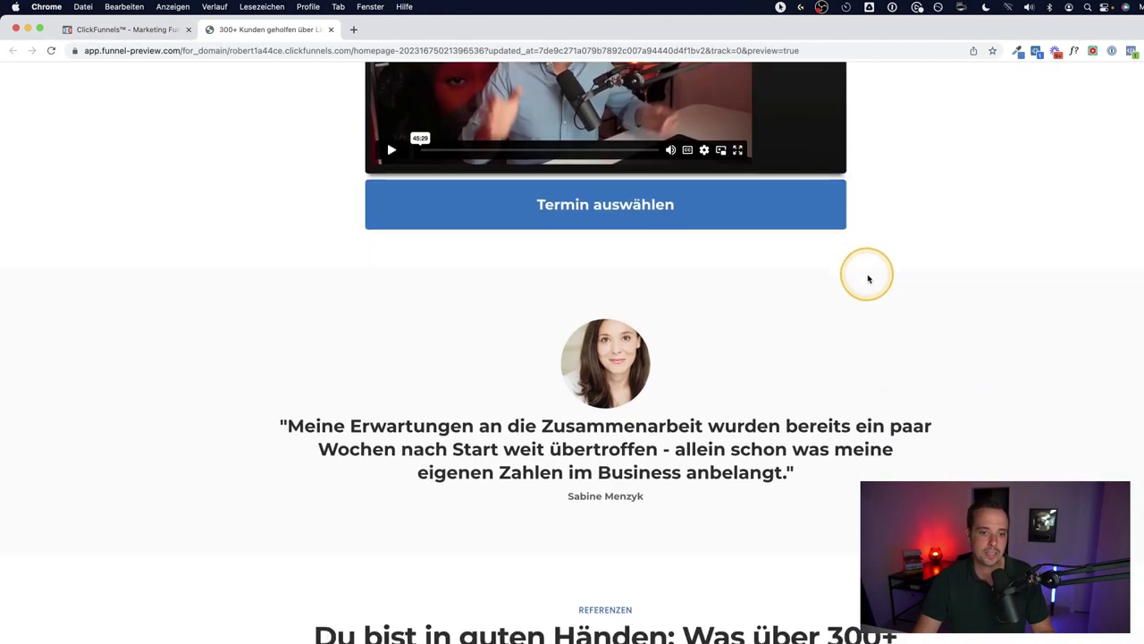
scroll(870, 279, "down", 10)
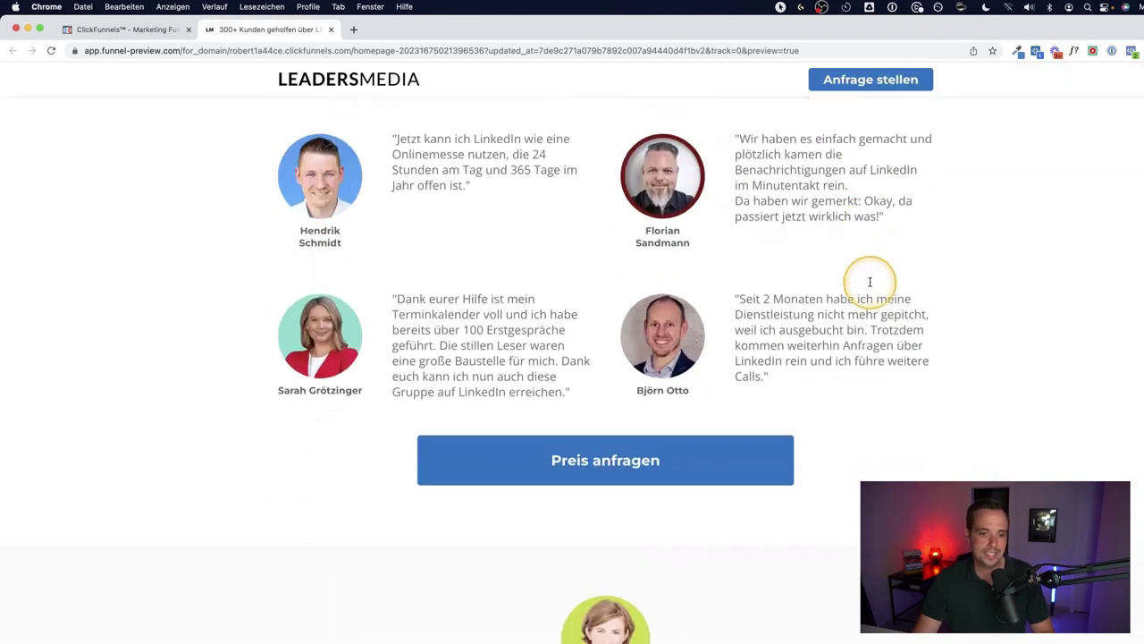
scroll(872, 287, "down", 10)
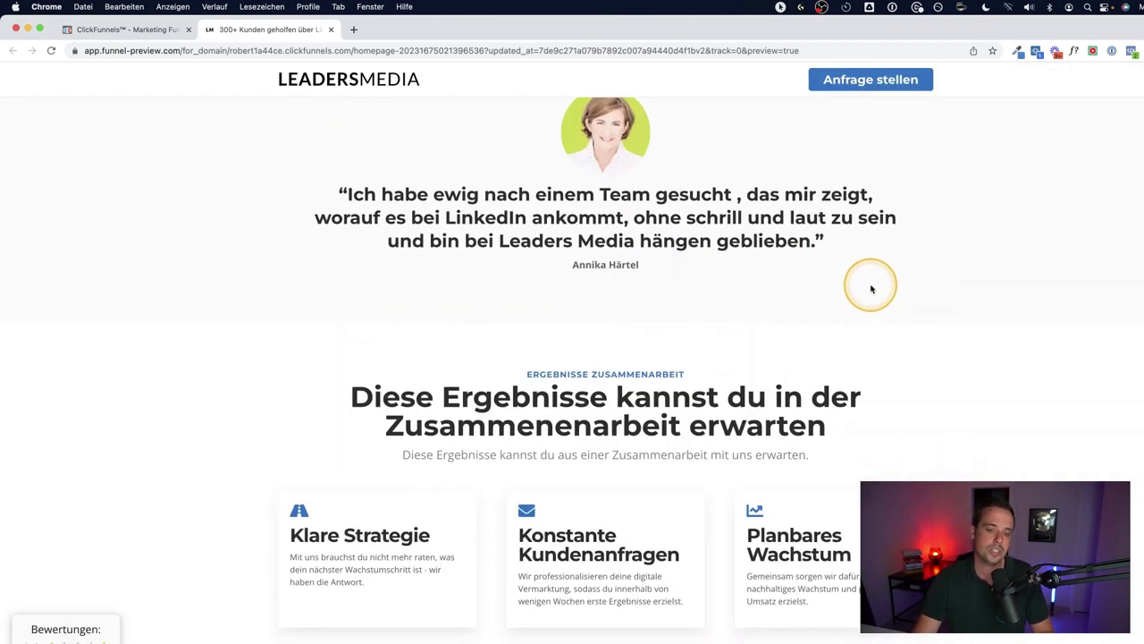
scroll(871, 288, "down", 10)
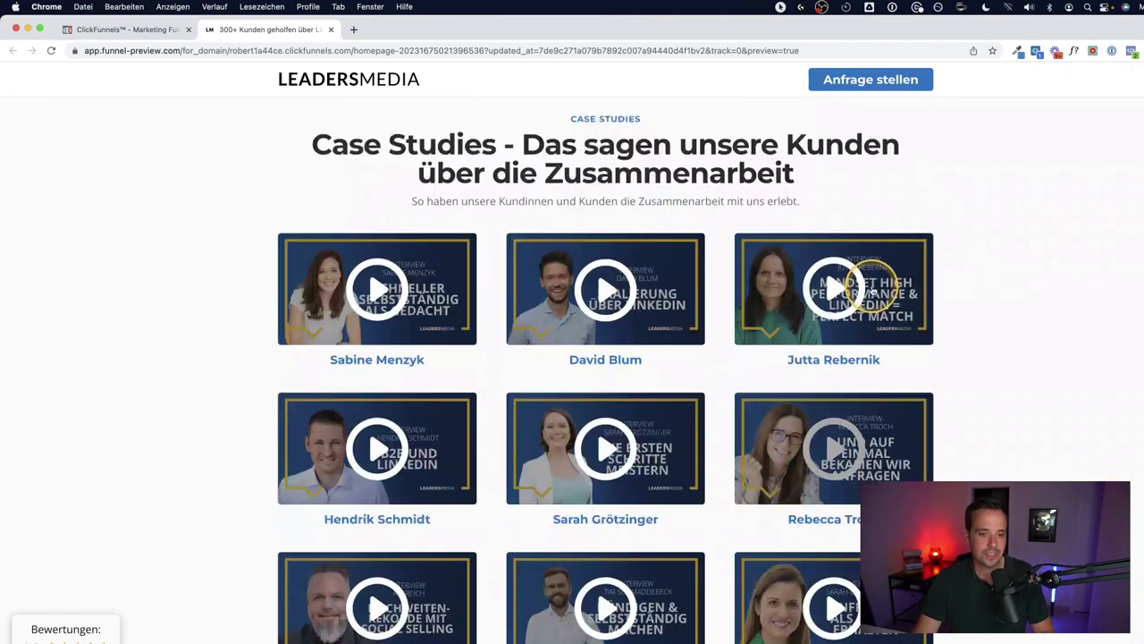
scroll(872, 288, "down", 10)
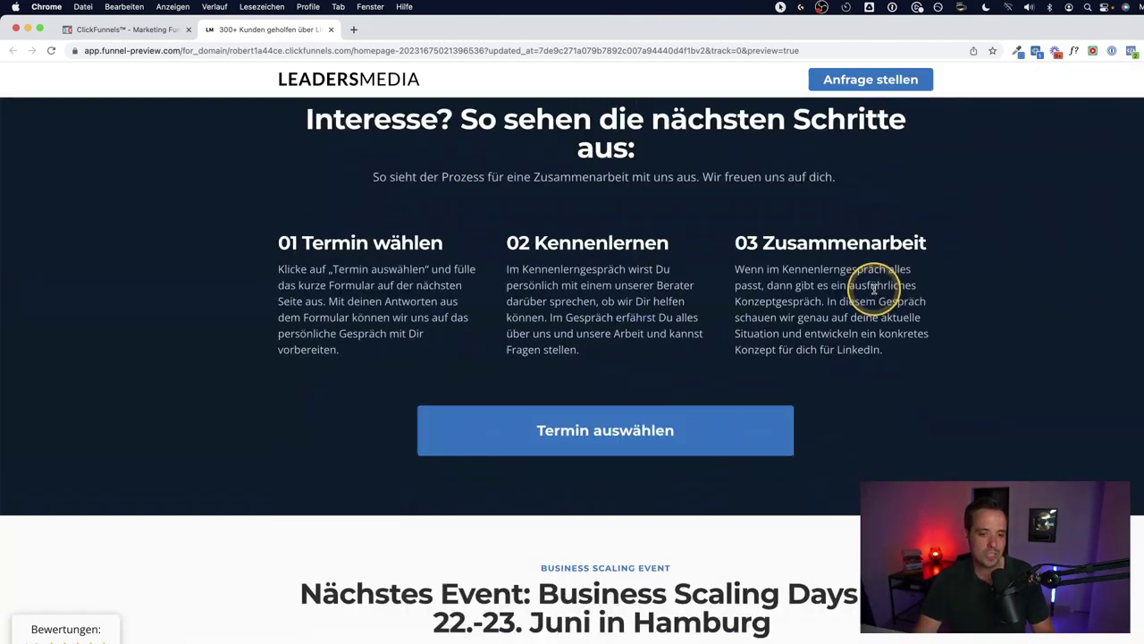
scroll(879, 294, "down", 10)
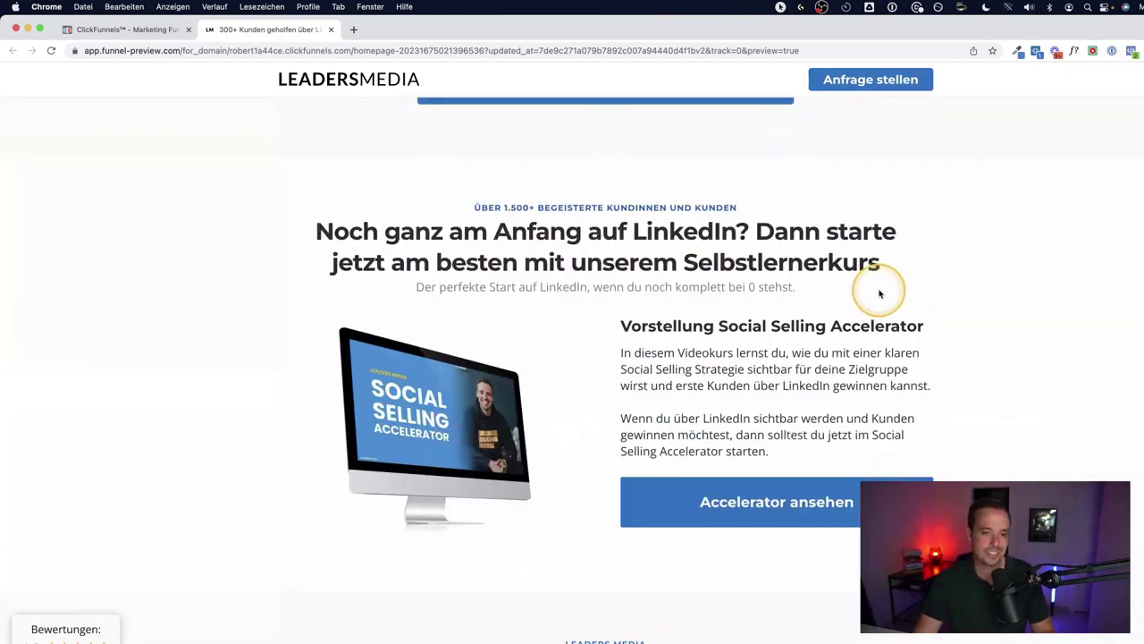
scroll(880, 293, "down", 10)
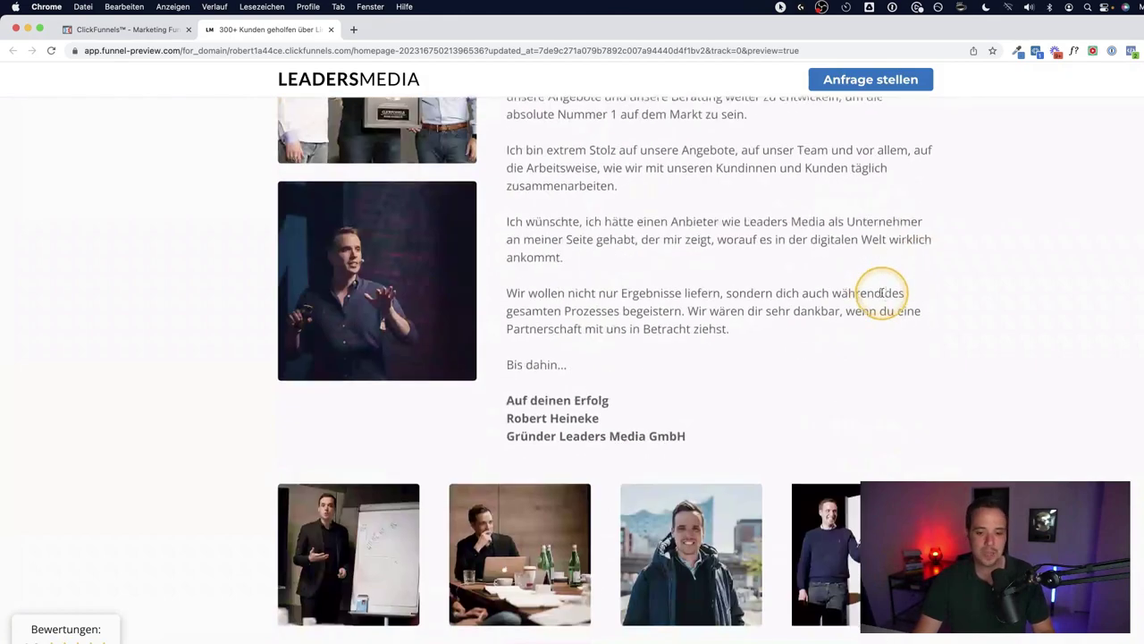
scroll(883, 299, "down", 10)
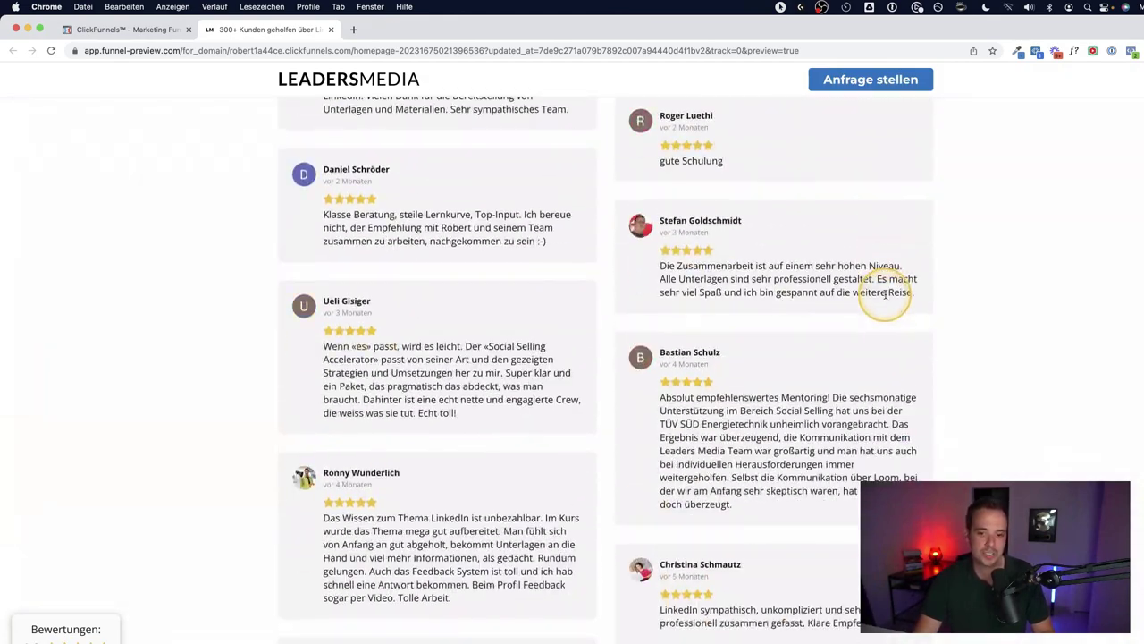
scroll(886, 301, "down", 10)
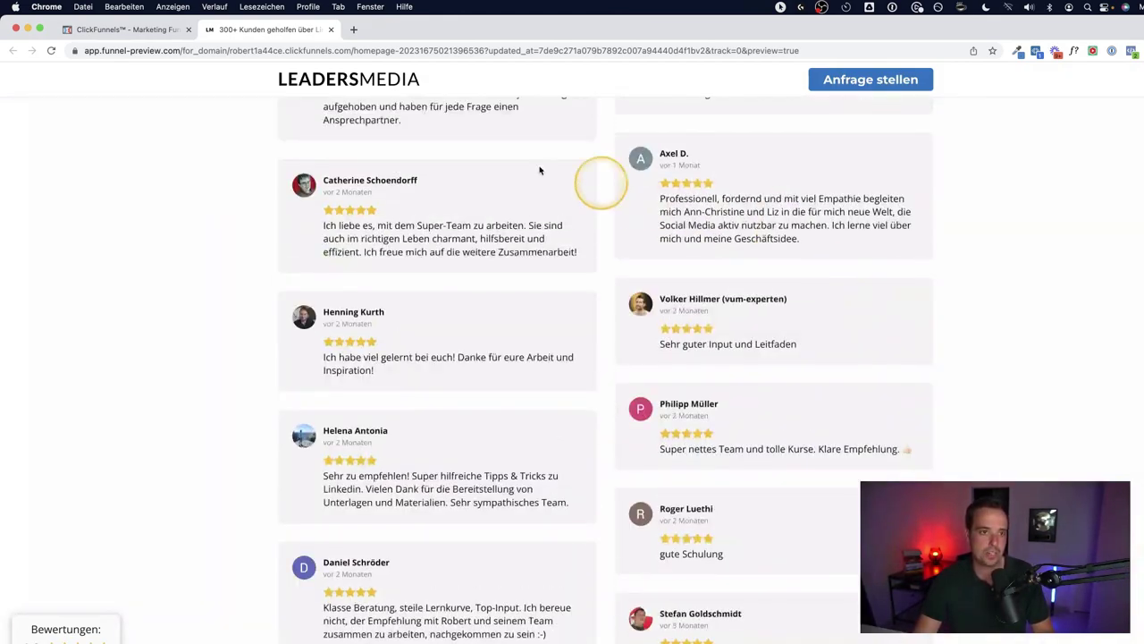
left_click(329, 30)
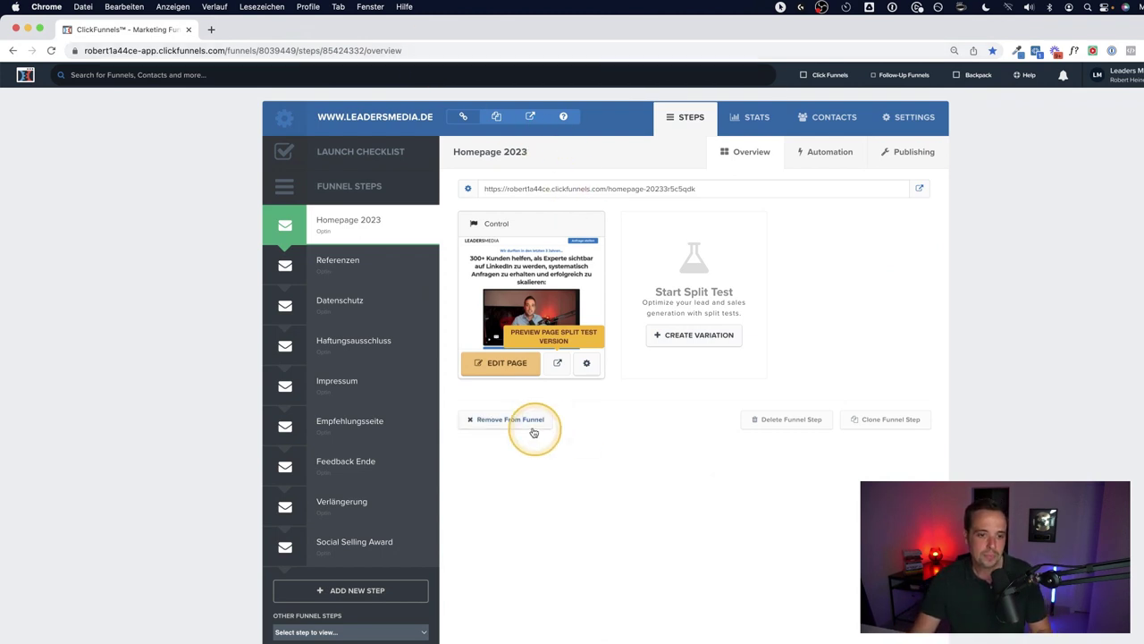
Open the Homepage 2023 page for editing and add a full-width section directly below the header.
left_click(503, 373)
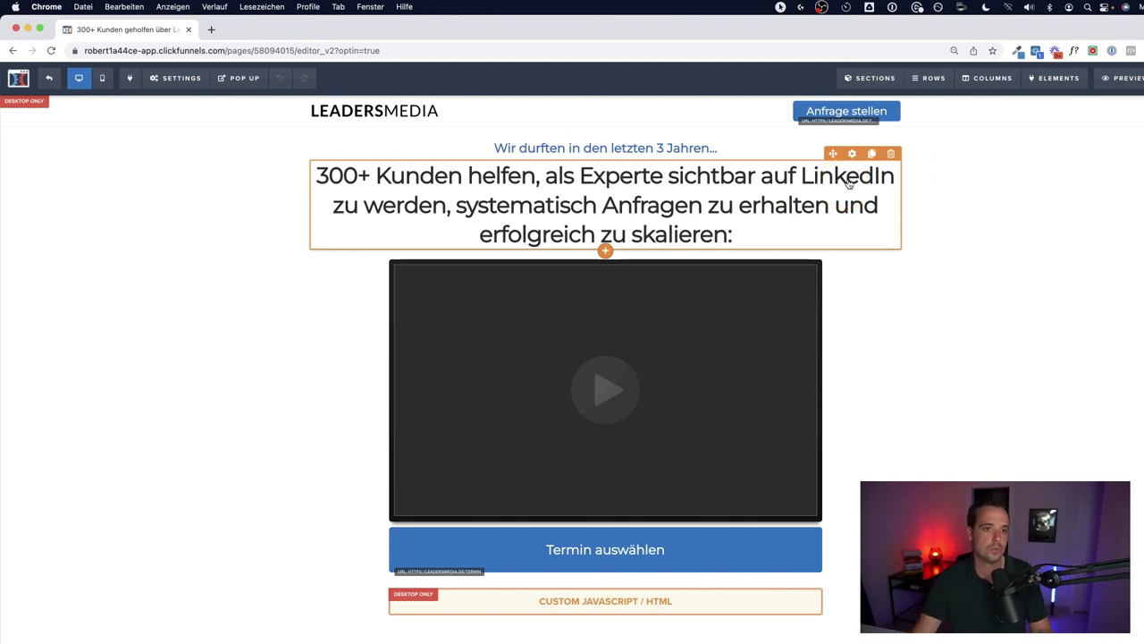
scroll(642, 117, "up", 1)
left_click(605, 147)
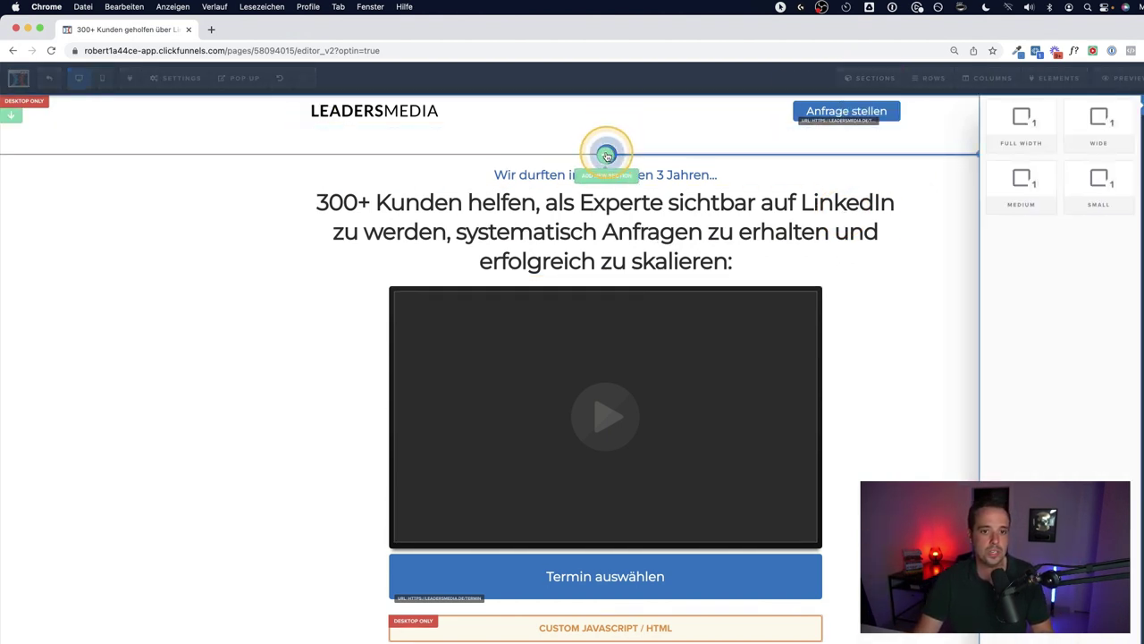
left_click(1033, 143)
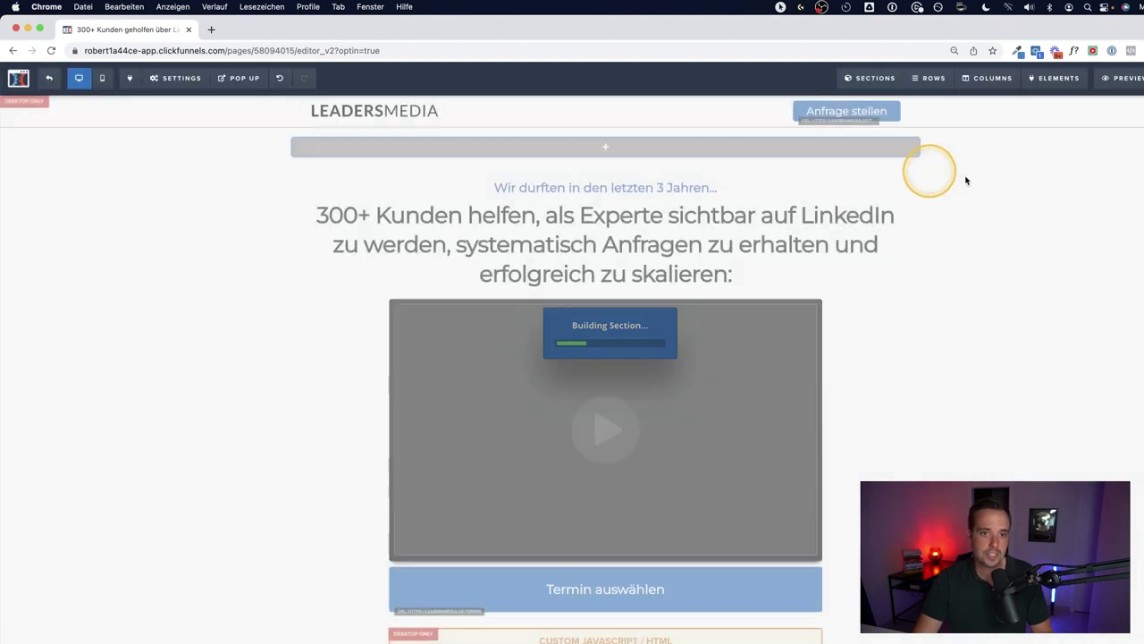
Add a one-column row to the new empty section and place a Headline element in it.
left_click(605, 149)
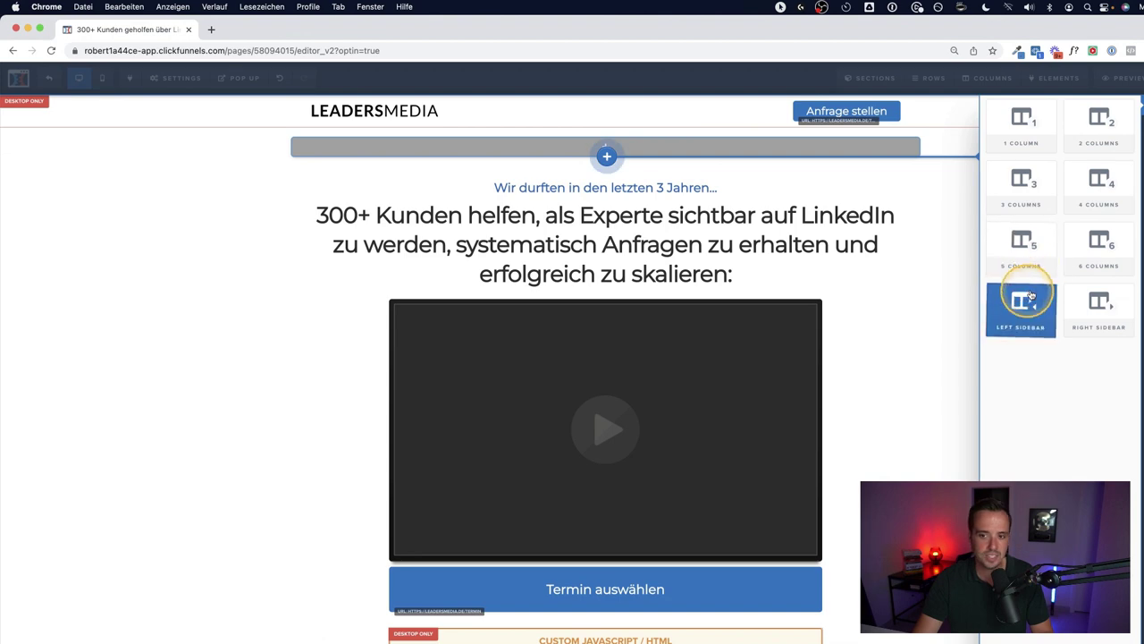
left_click(1036, 139)
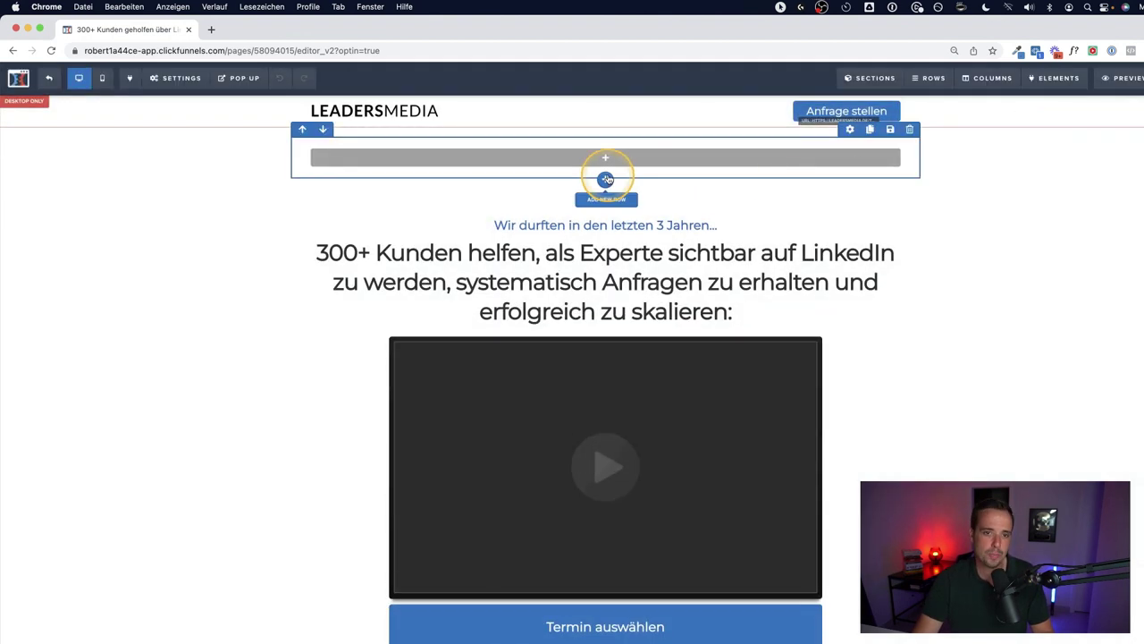
left_click(605, 158)
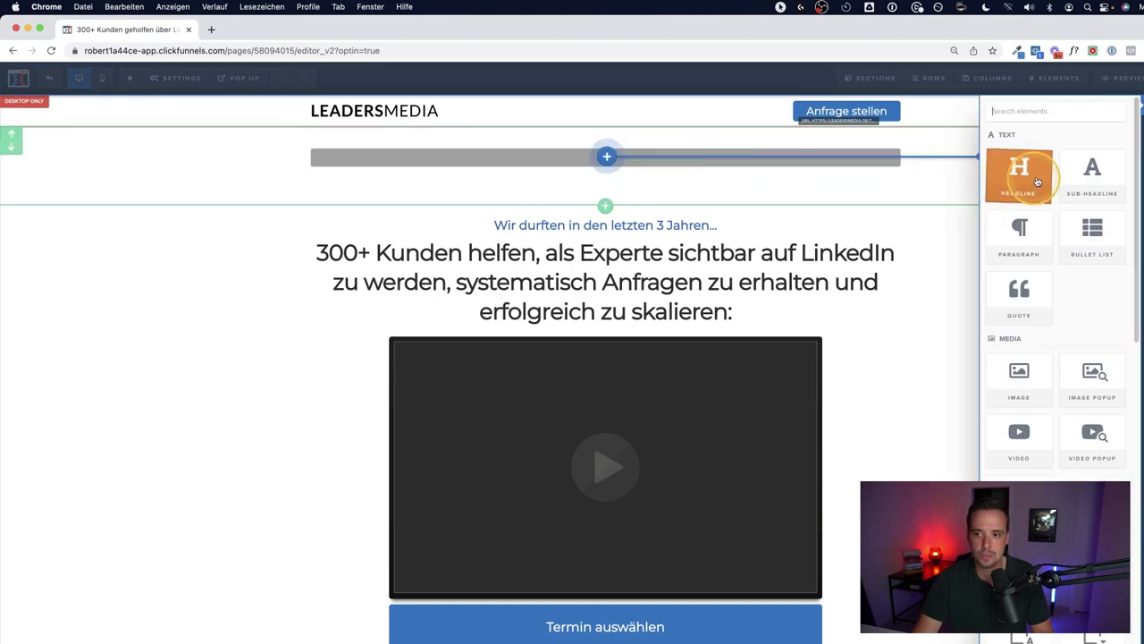
left_click(1037, 181)
Replace the new headline's placeholder text with "Hier kommt deine neue Headline".
left_click(605, 159)
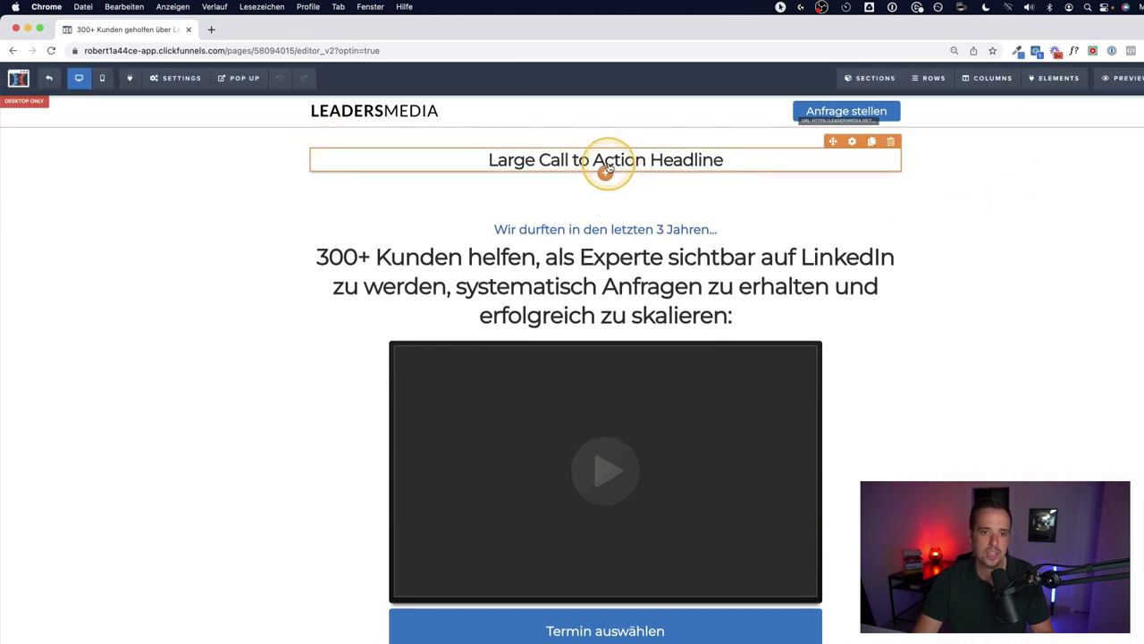
triple_click(607, 166)
type("Hier ko")
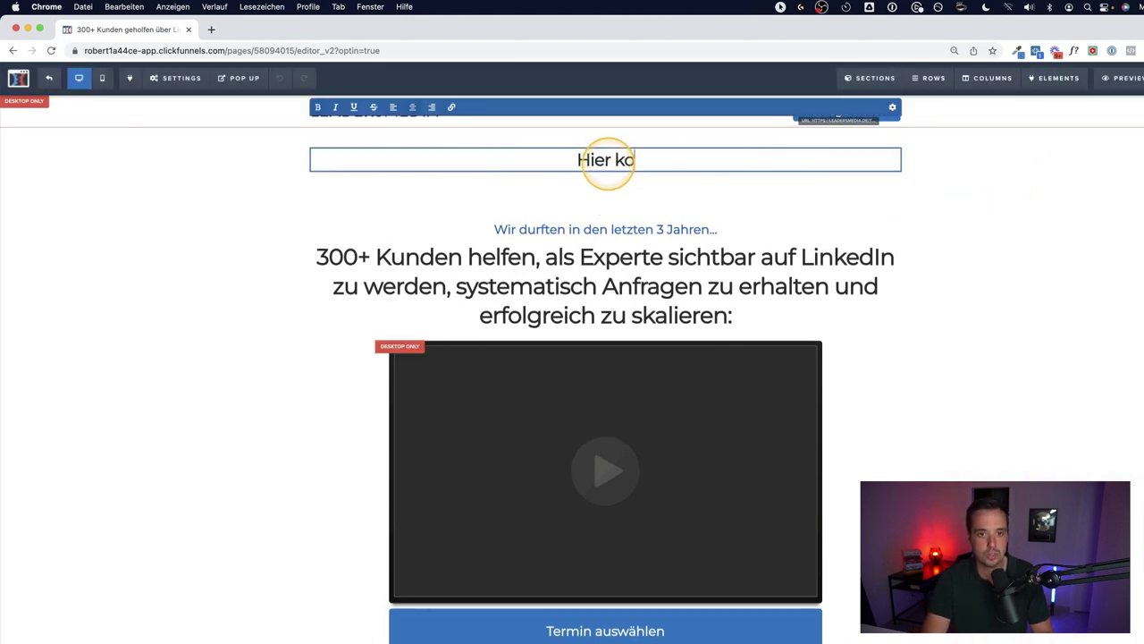
type("mmt deine neue Headline")
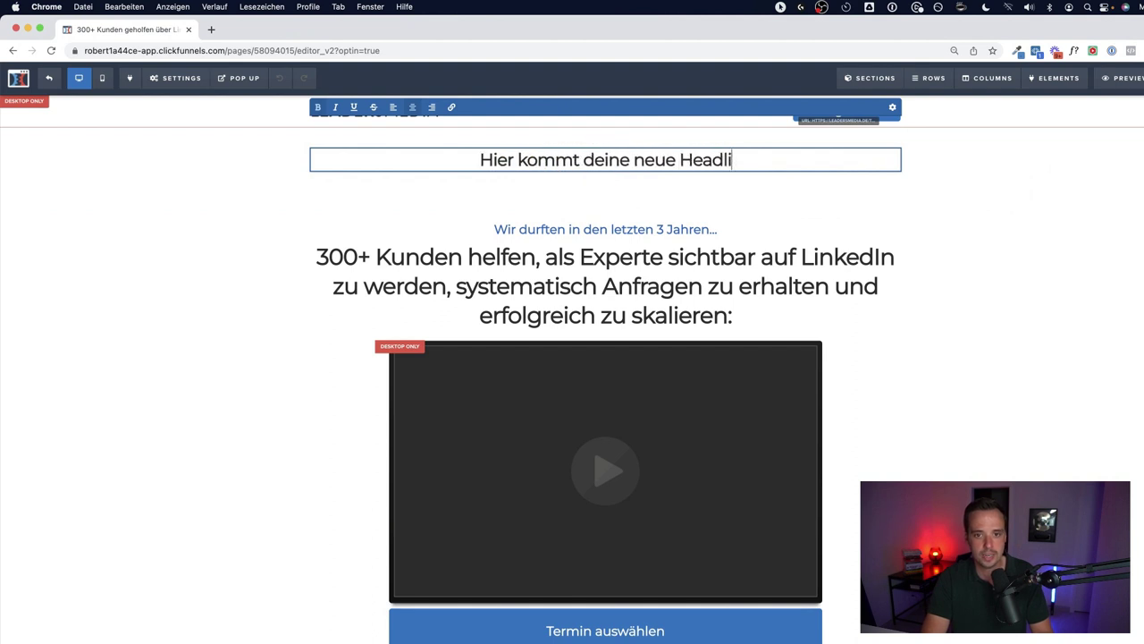
left_click(953, 237)
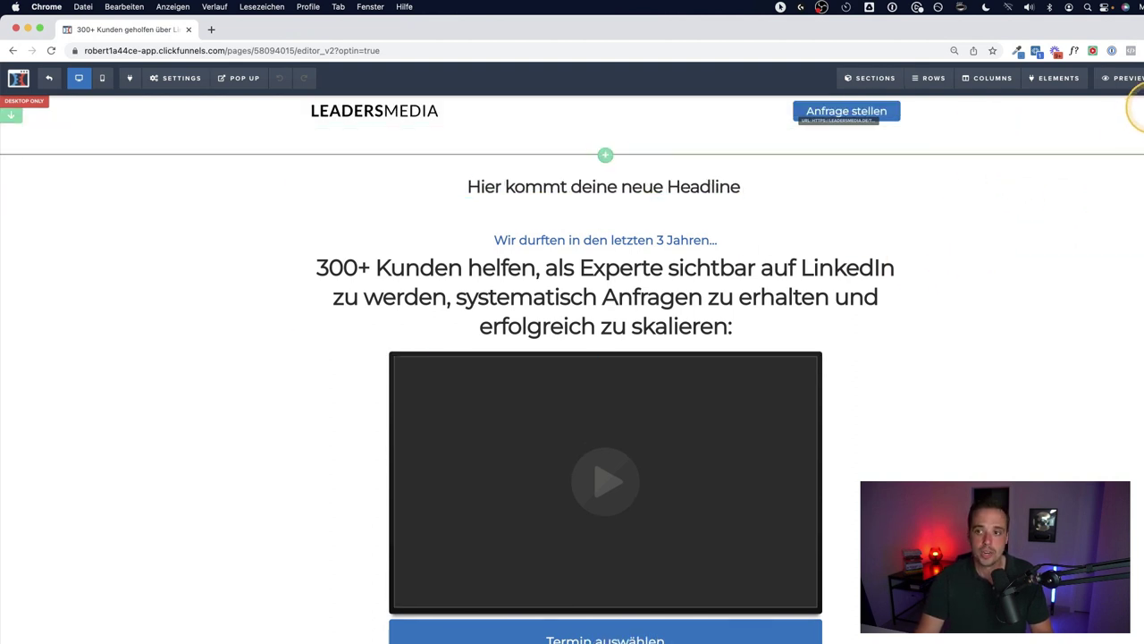
Preview the edited homepage with the new headline, then close the preview and return to the editor.
left_click(1137, 81)
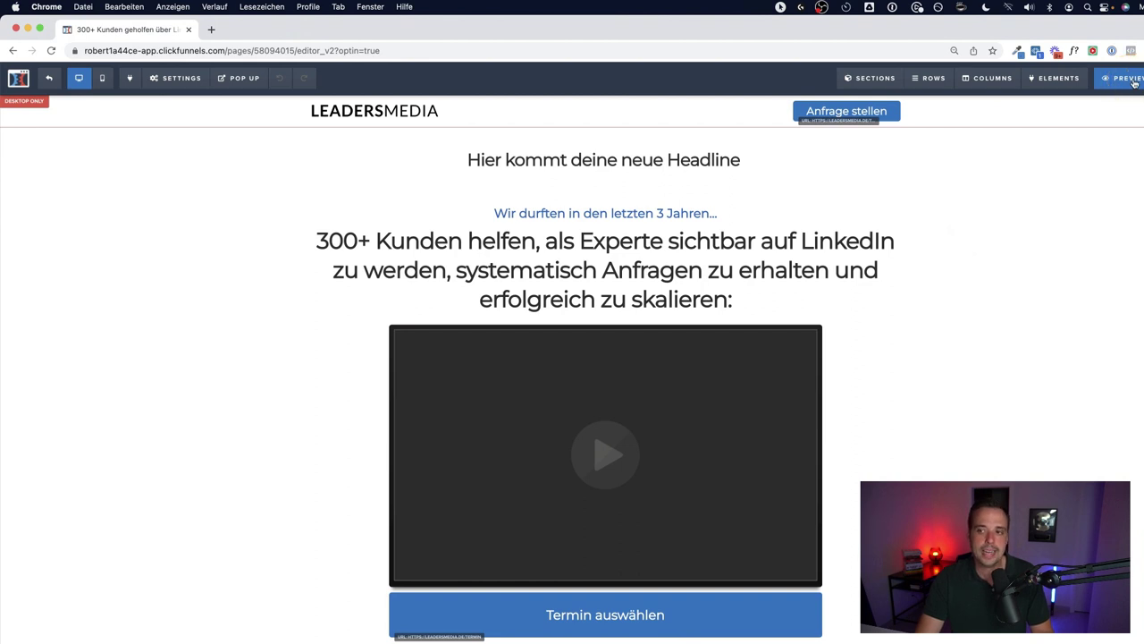
left_click(1131, 78)
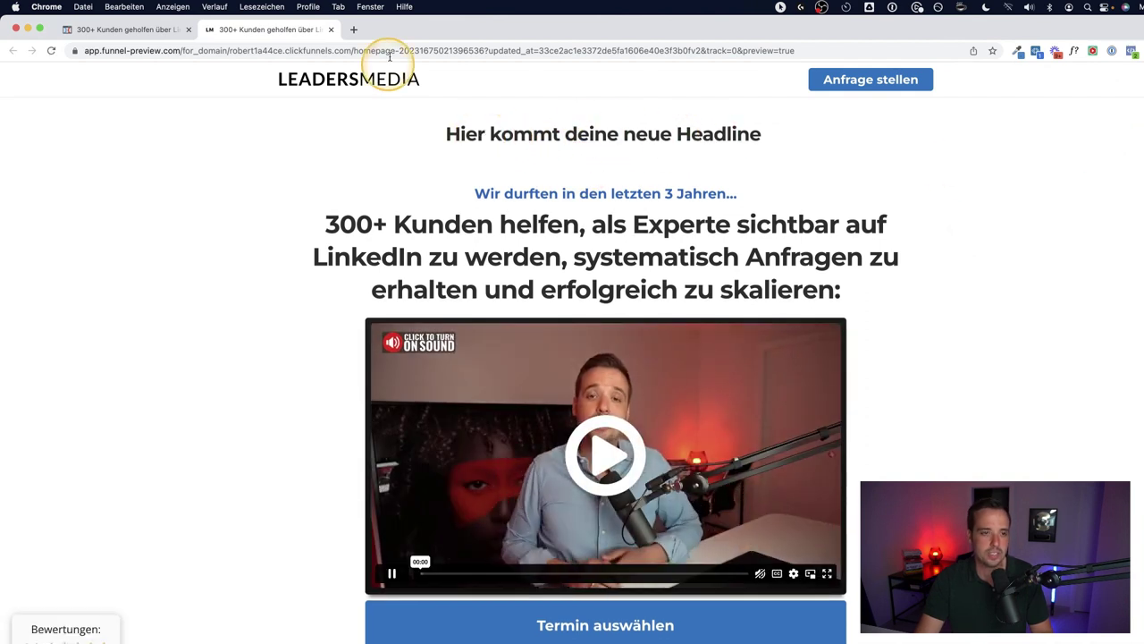
left_click(332, 30)
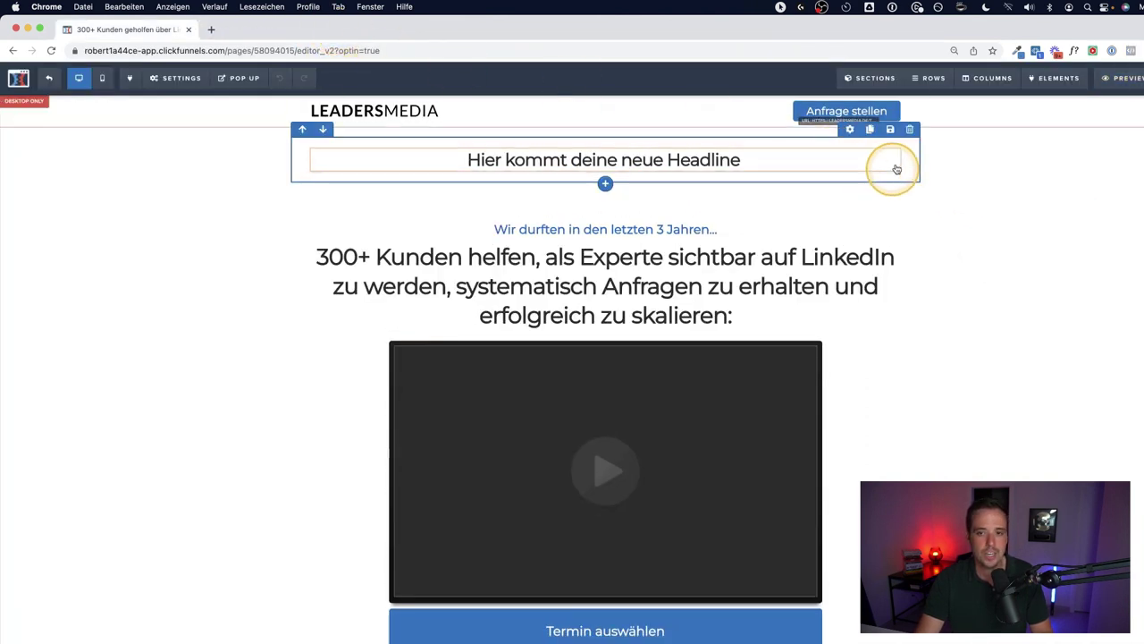
Delete the section with the new headline from the homepage, confirm the deletion, and leave the page editor for the funnel overview.
left_click(935, 157)
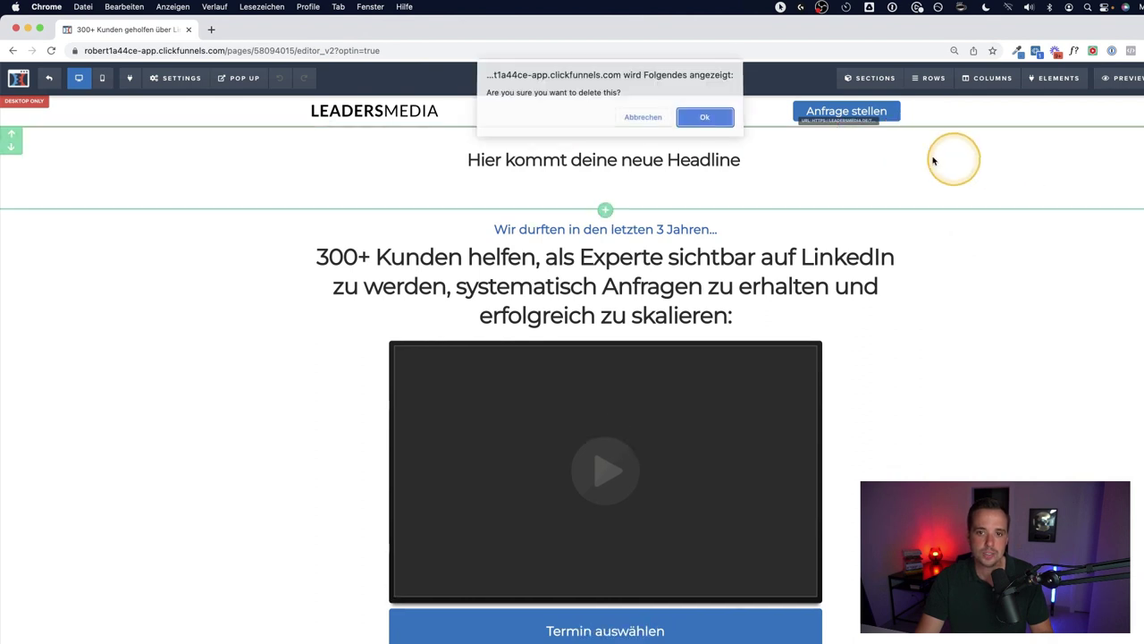
left_click(694, 116)
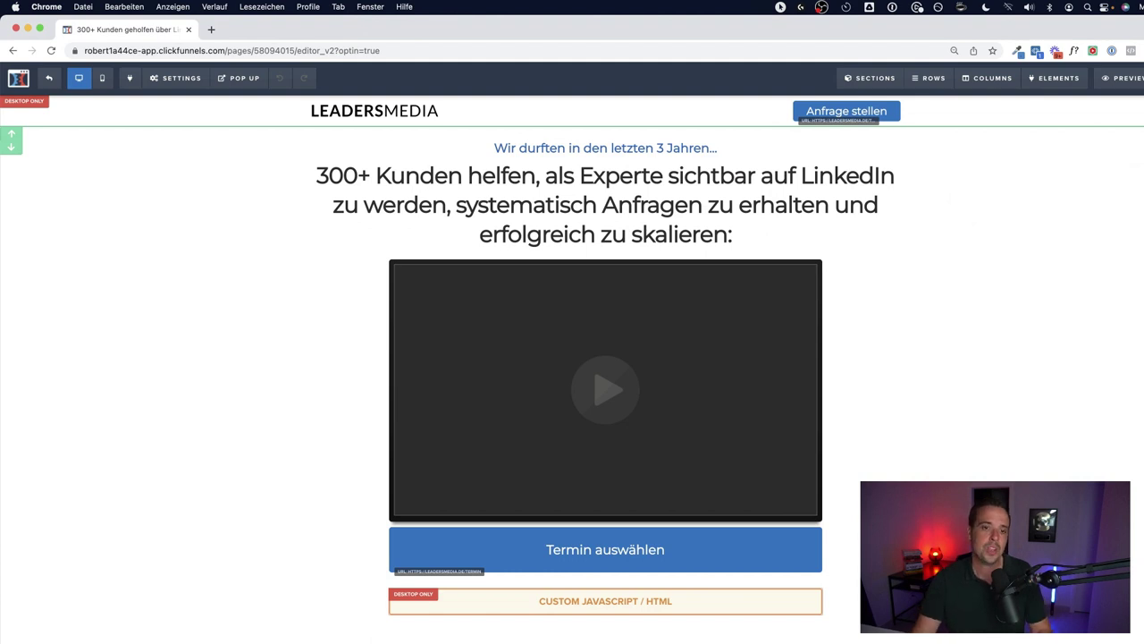
left_click(48, 78)
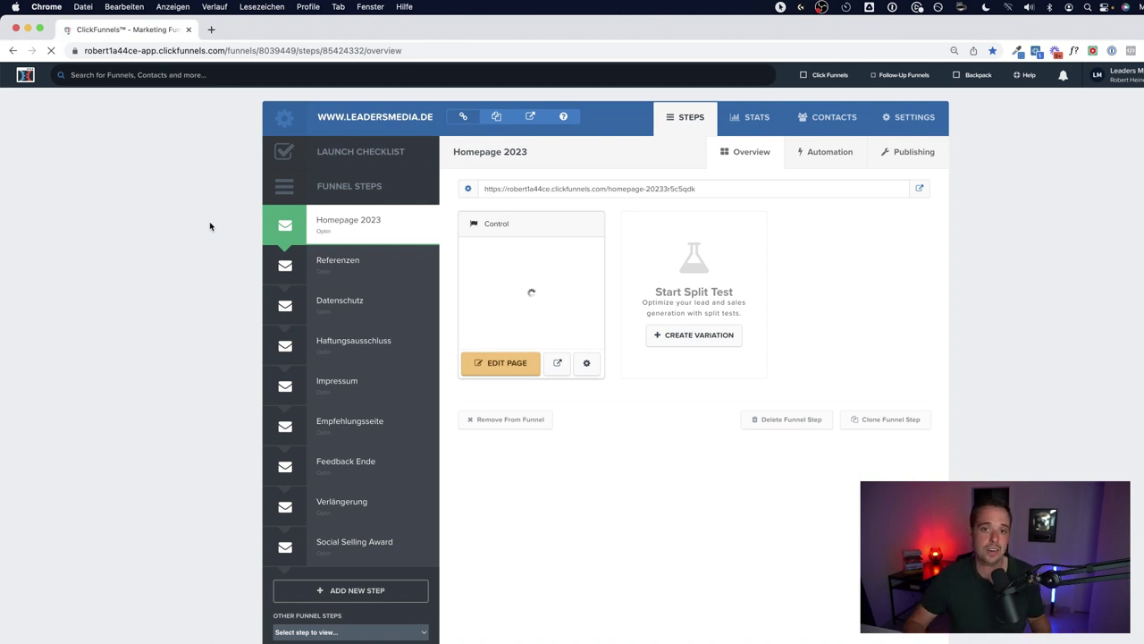
Open the [Template] Videofunnel and preview the Control version of its 1. Registrierung page, marking the headline.
mouse_move(829, 75)
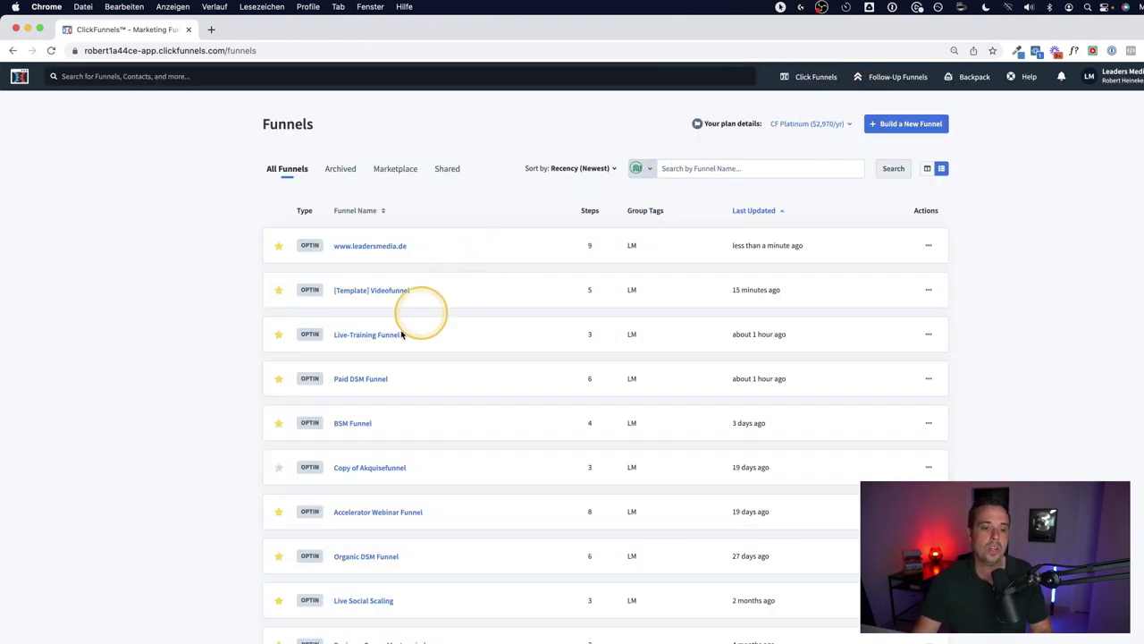
left_click(388, 294)
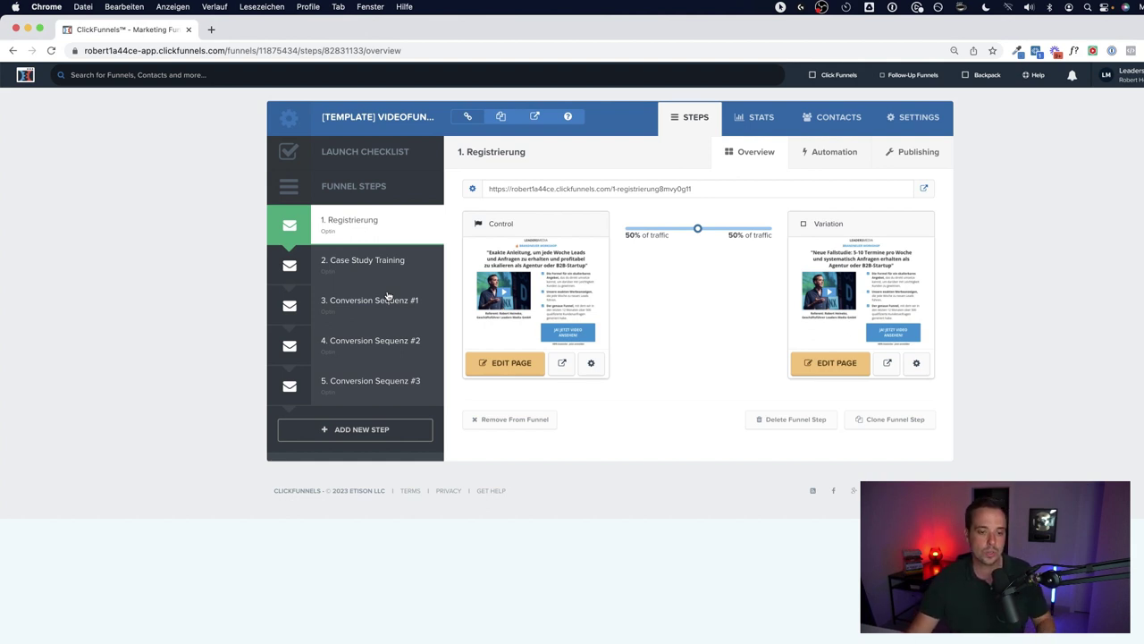
left_click(561, 362)
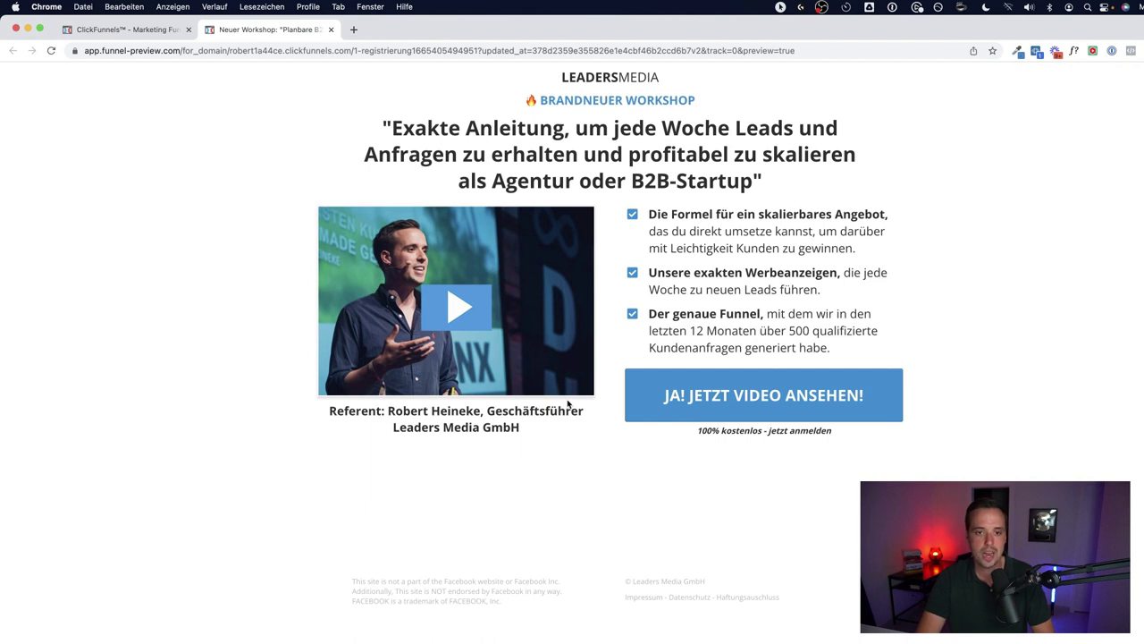
triple_click(491, 139)
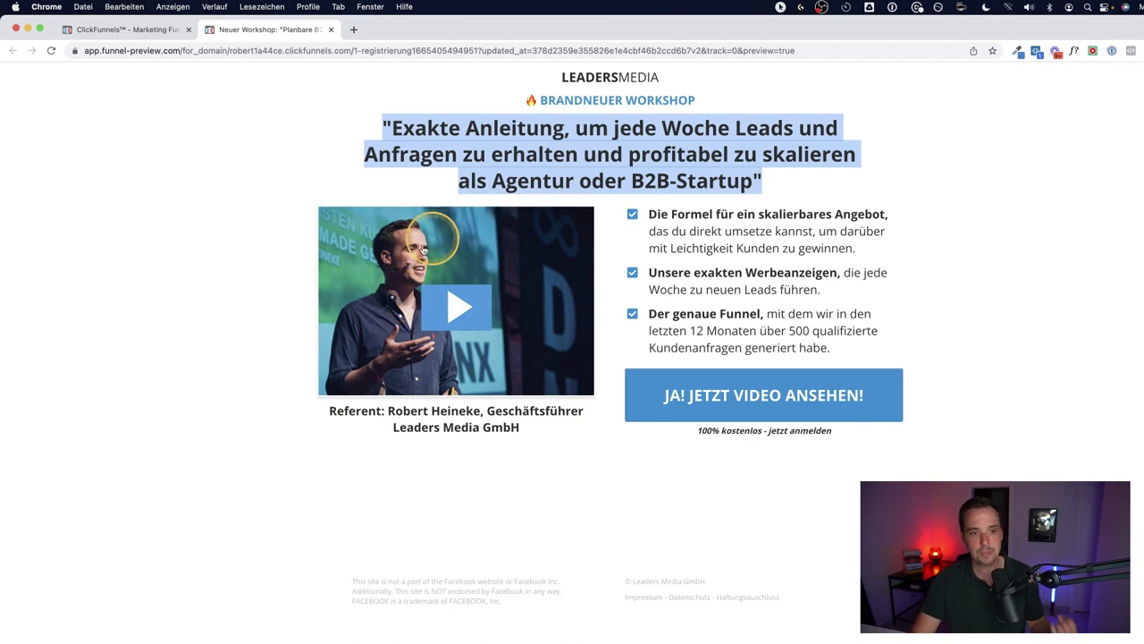
Show the opt-in form from both the video and the "JA! JETZT VIDEO ANSEHEN!" button, then close the Control preview.
left_click(508, 303)
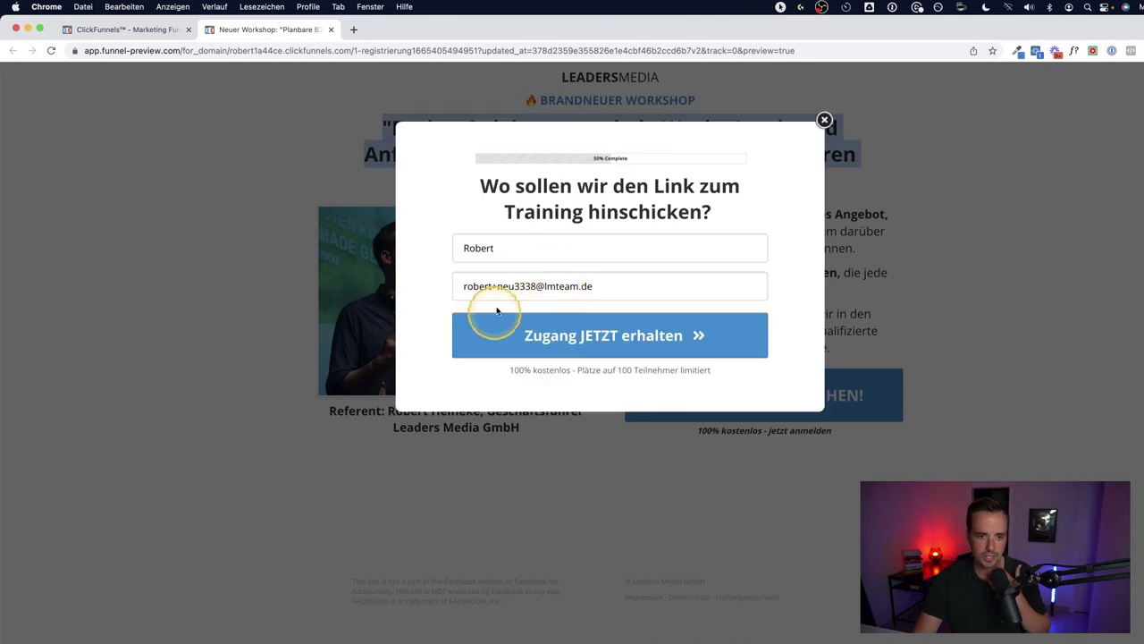
left_click(256, 247)
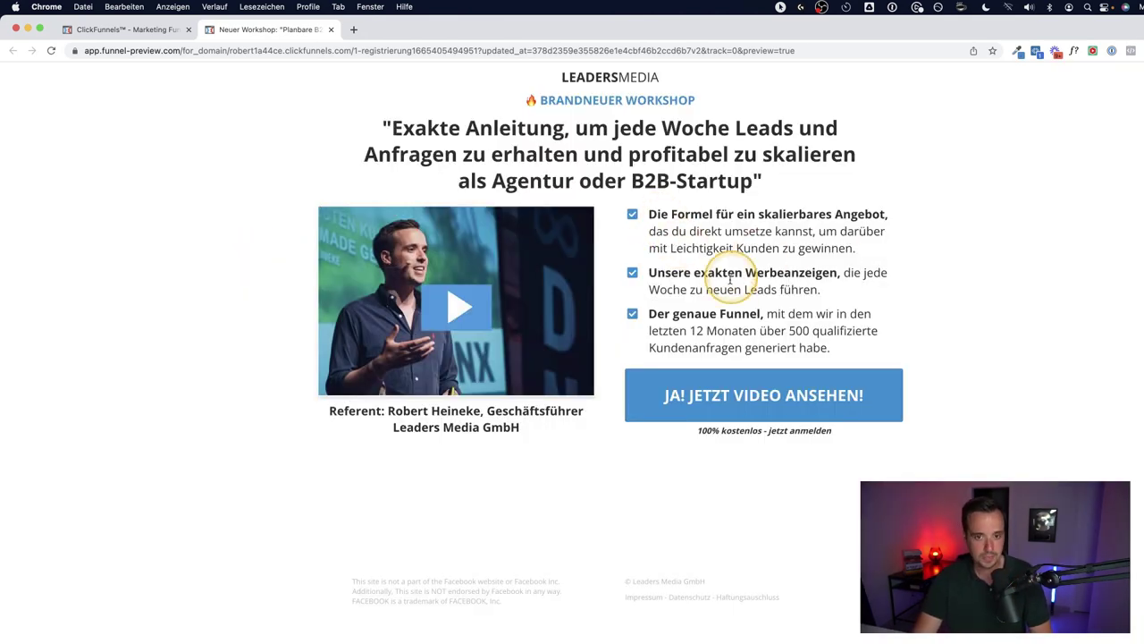
left_click(732, 382)
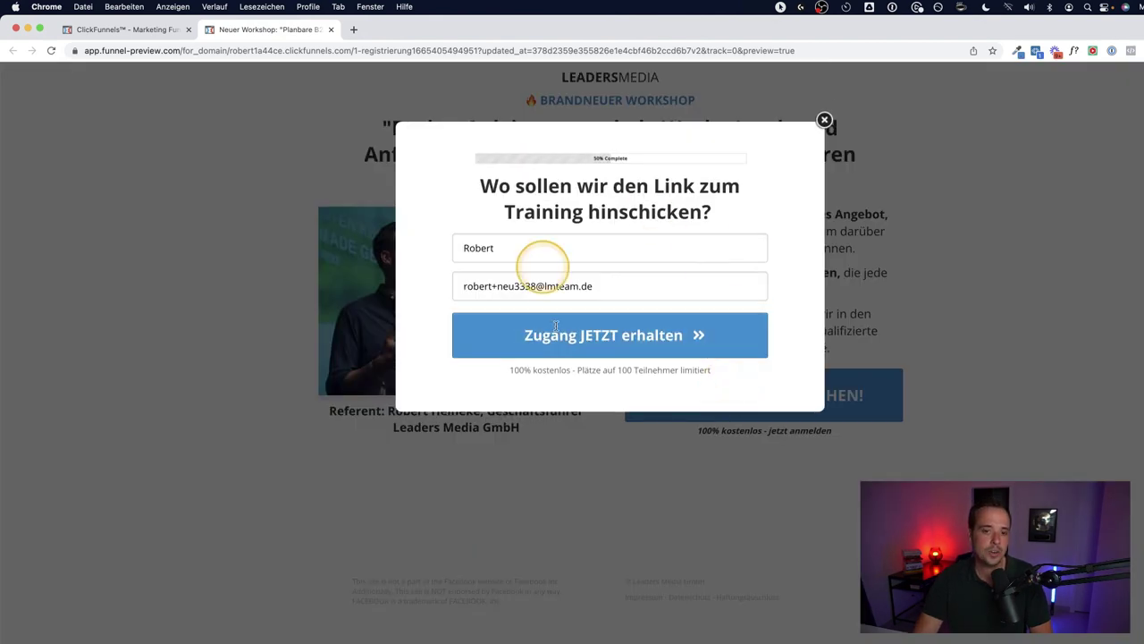
left_click(940, 311)
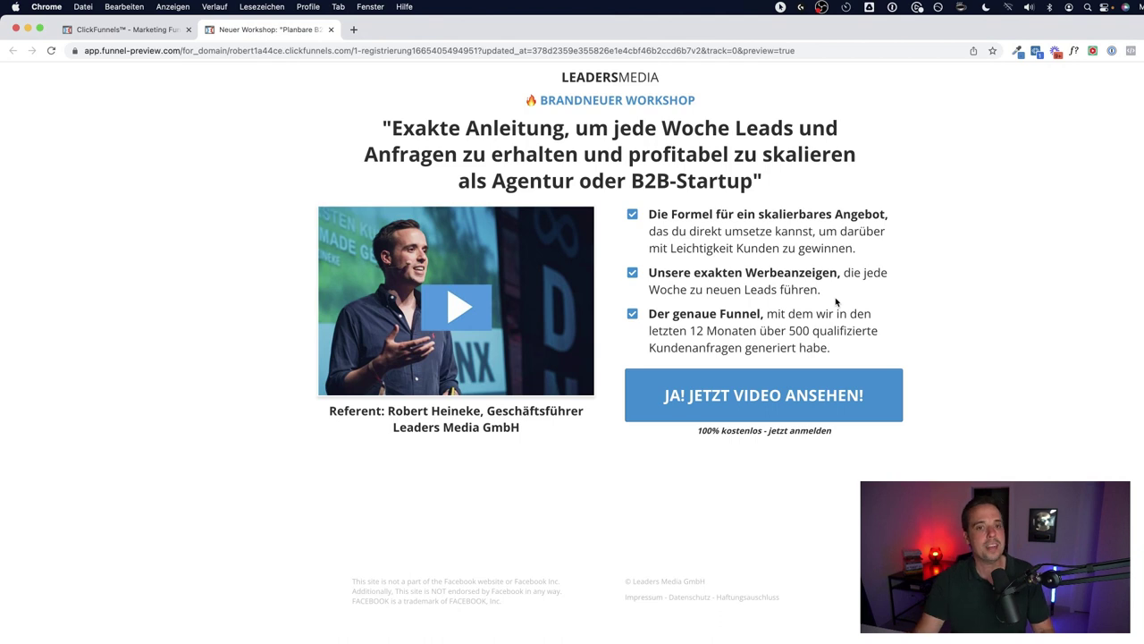
left_click(329, 30)
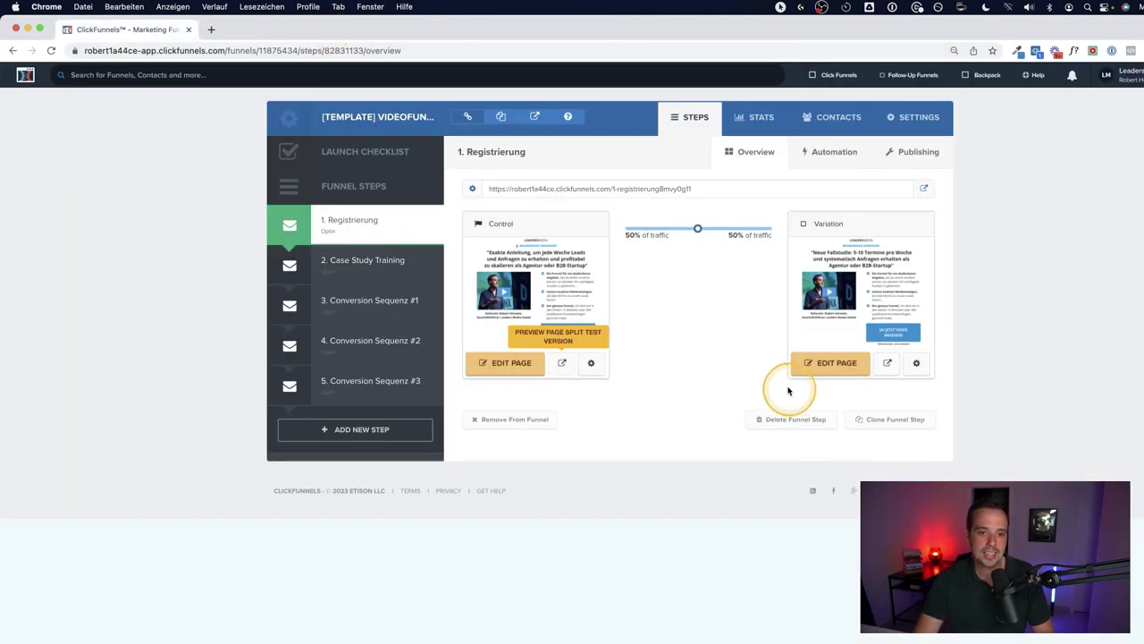
Preview the Variation version of the 1. Registrierung page, mark its headline, and close the preview.
mouse_move(848, 273)
left_click(885, 364)
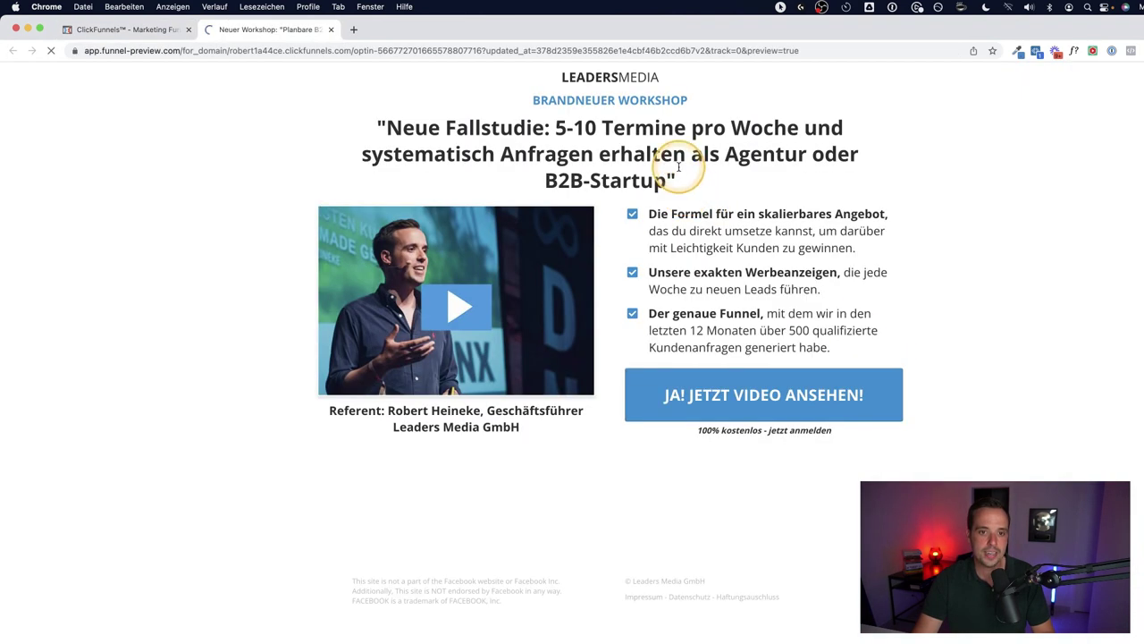
triple_click(685, 163)
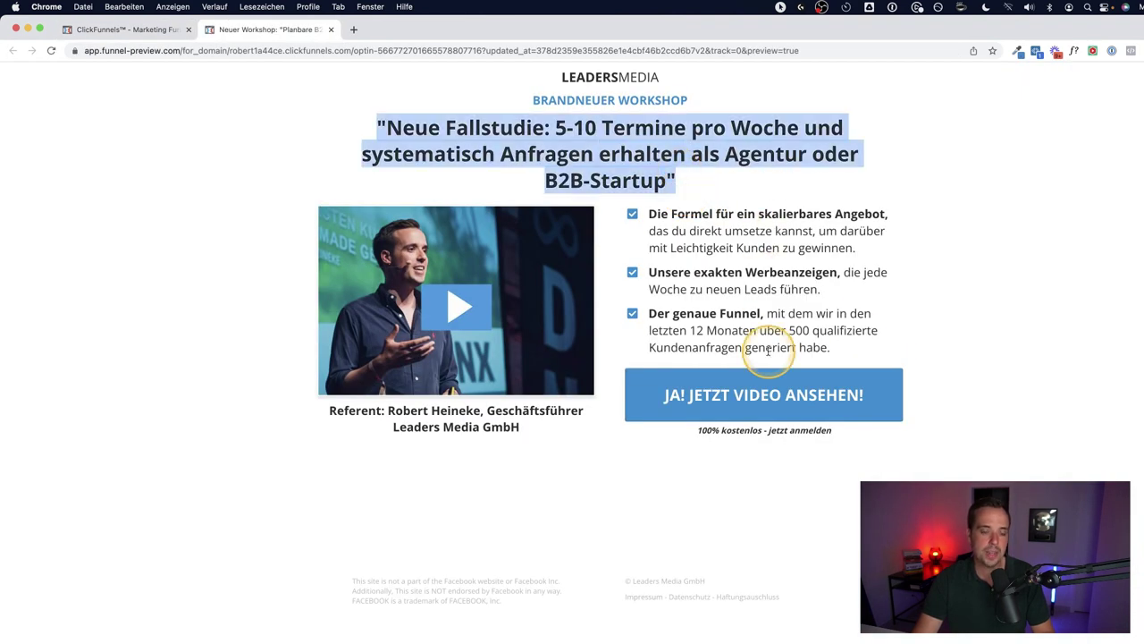
left_click(332, 30)
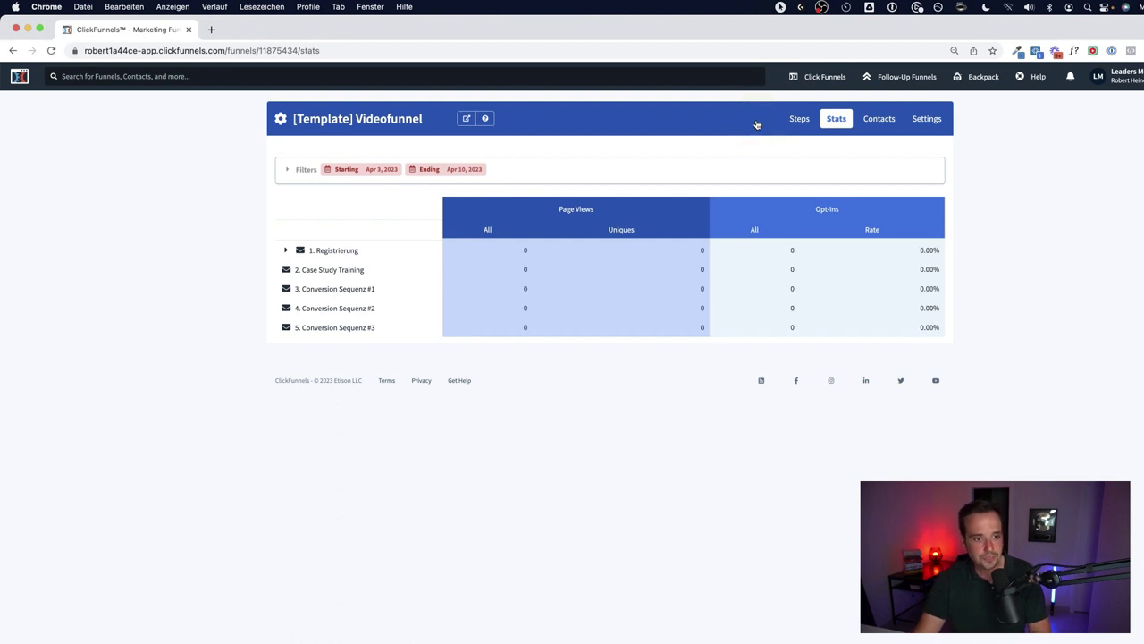
Break down the 1. Registrierung stats of the [Template] Videofunnel by Control and Variation, then return to the funnel list.
left_click(327, 252)
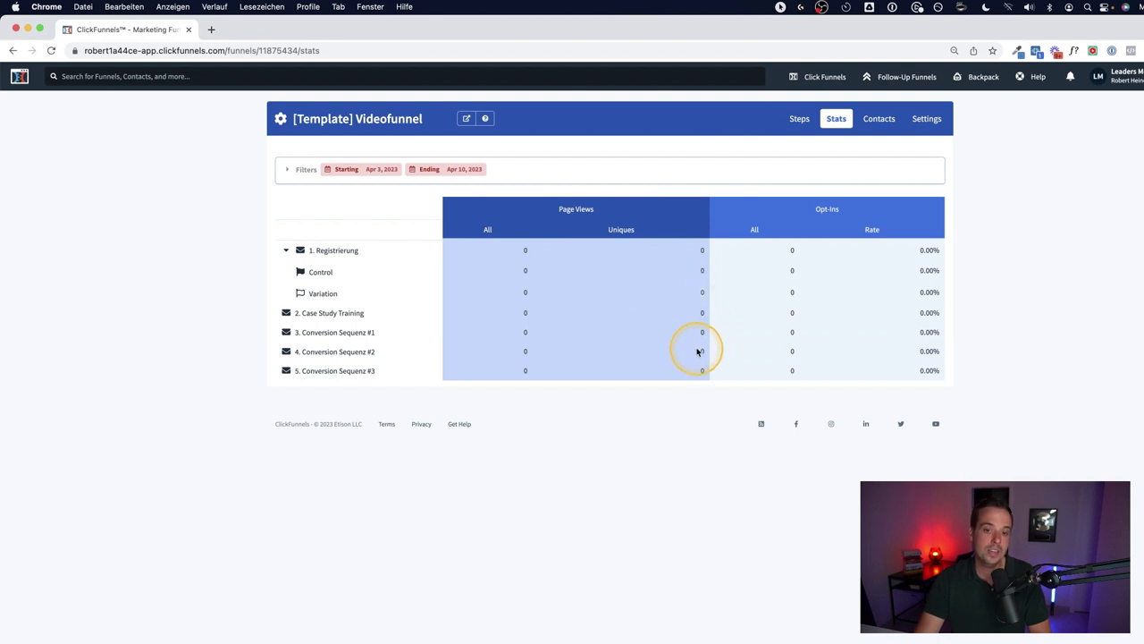
left_click(803, 119)
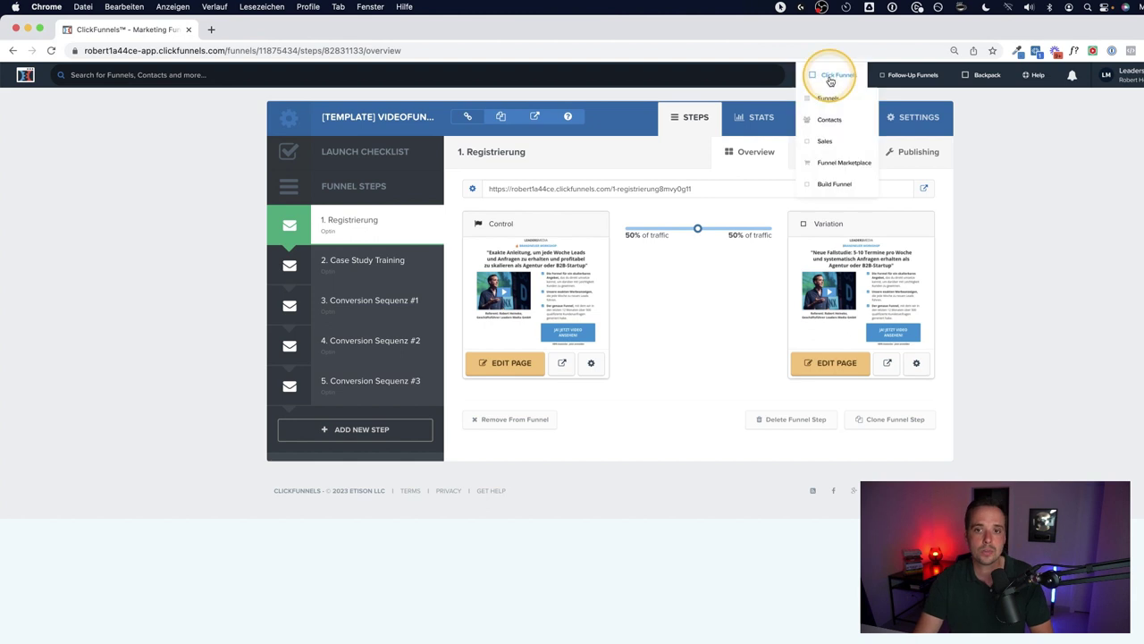
left_click(824, 96)
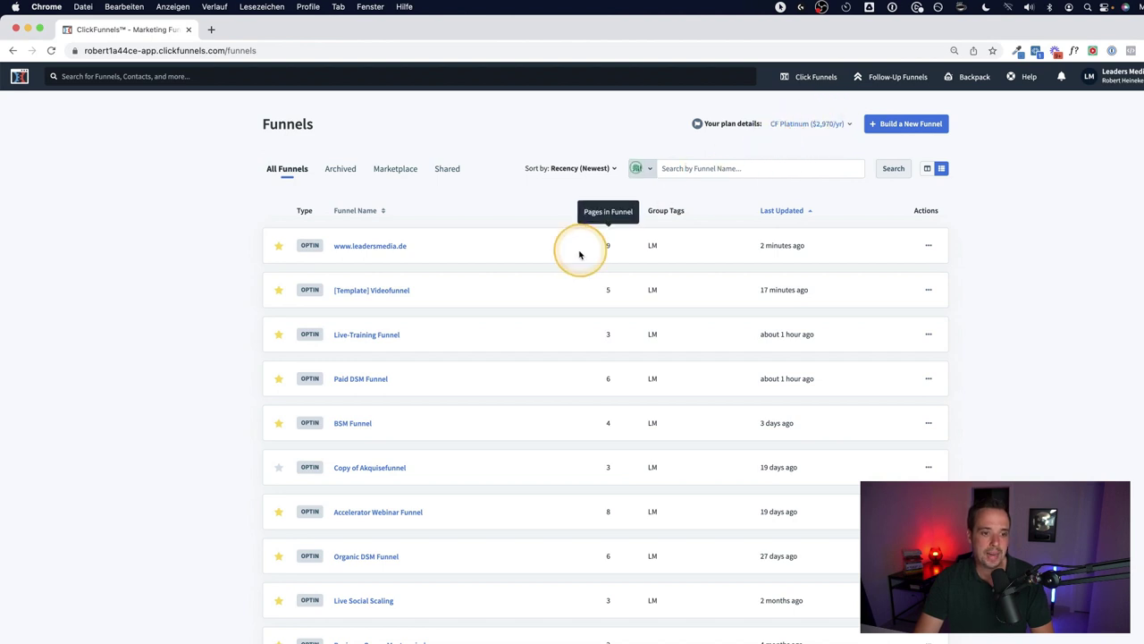
Open the Paid DSM Funnel's stats and break down 1. Landingpage by Control and Variation.
left_click(359, 380)
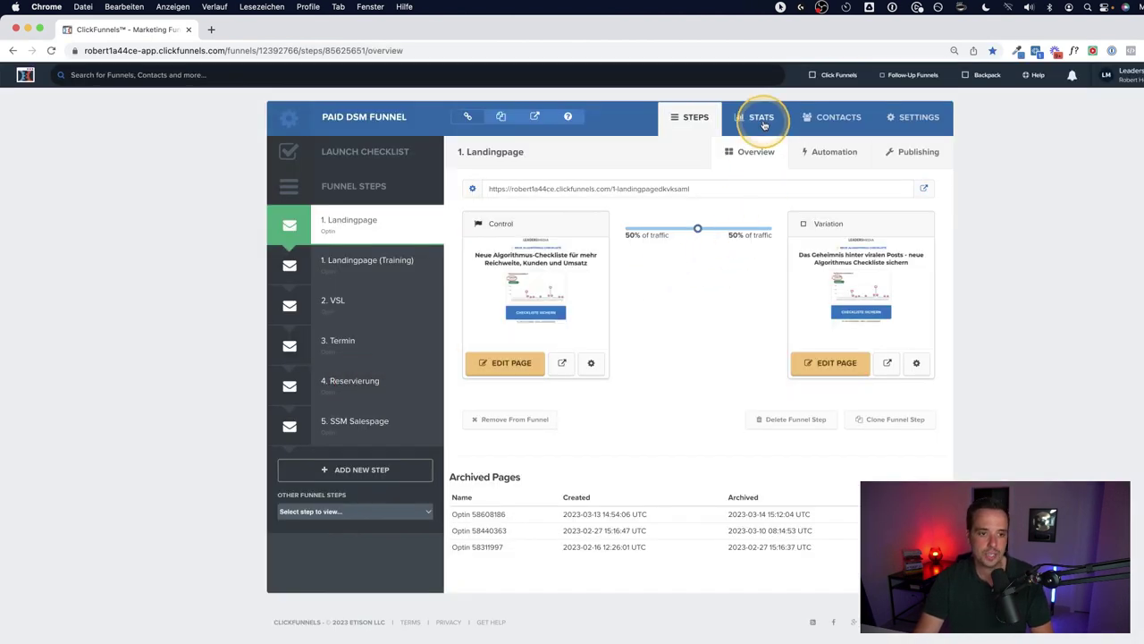
left_click(764, 125)
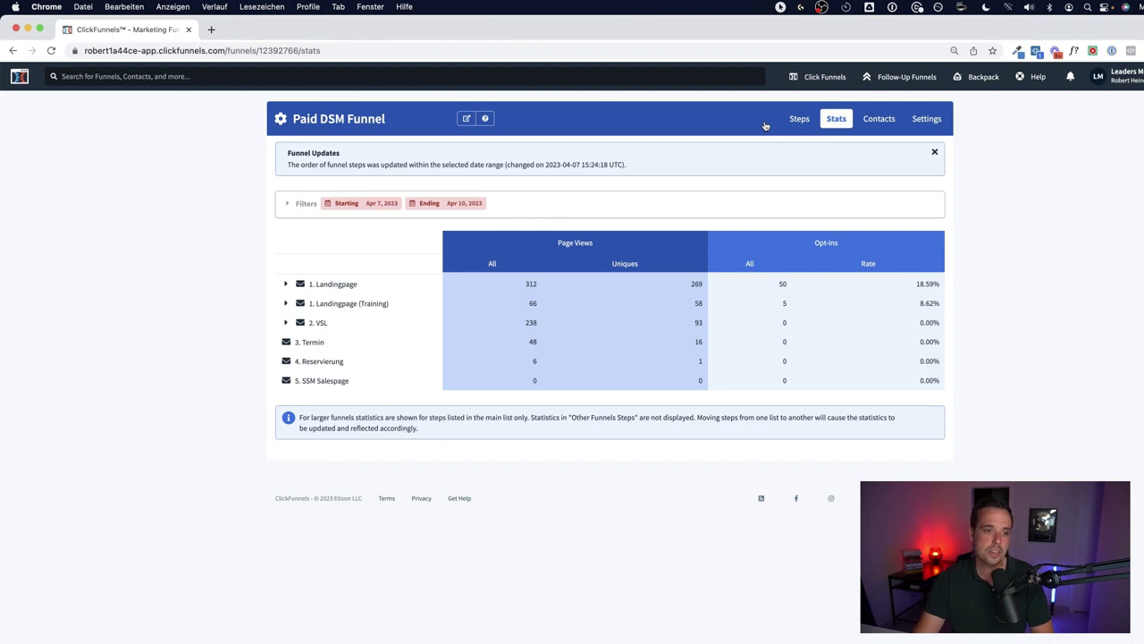
left_click(337, 285)
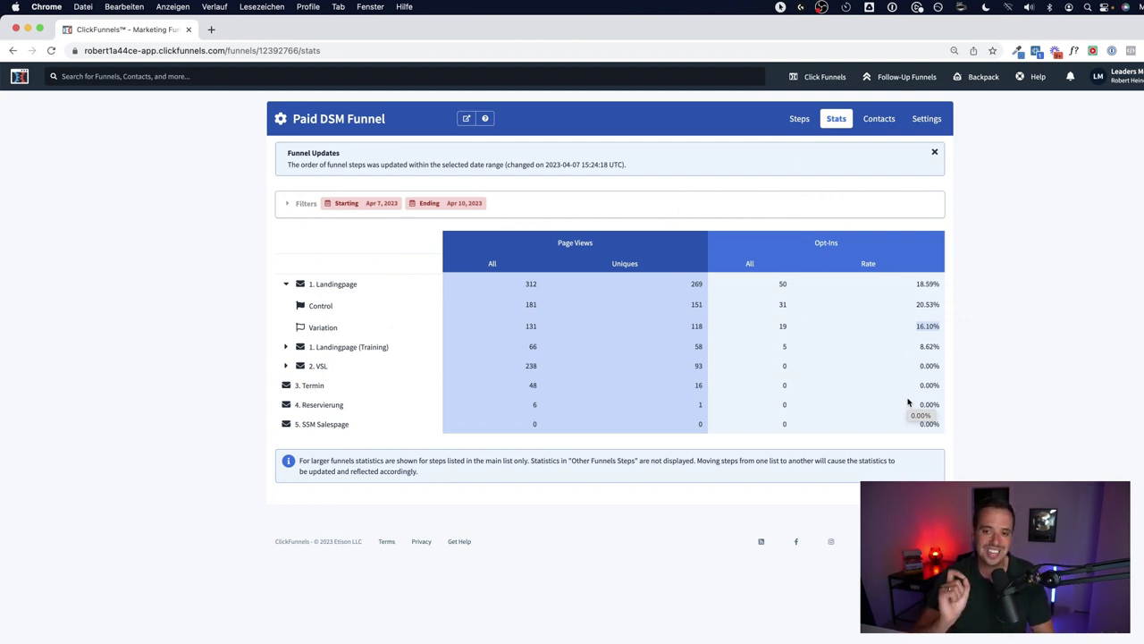
Return to the Paid DSM Funnel's steps and open previews of the Control and Variation versions of 1. Landingpage.
left_click(800, 119)
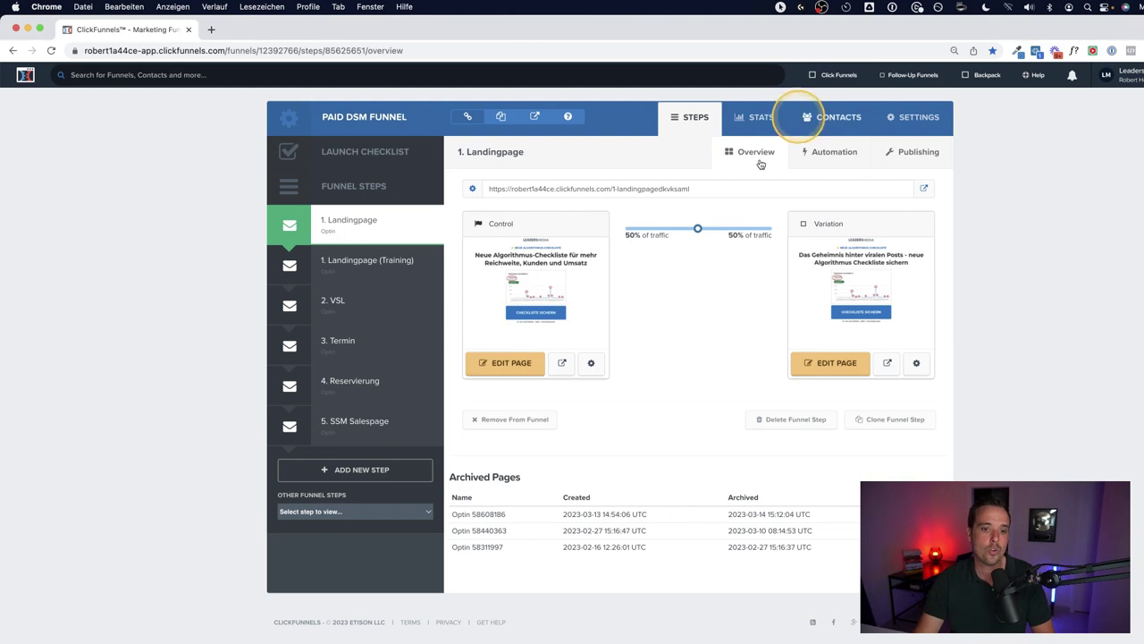
left_click(562, 362)
left_click(116, 34)
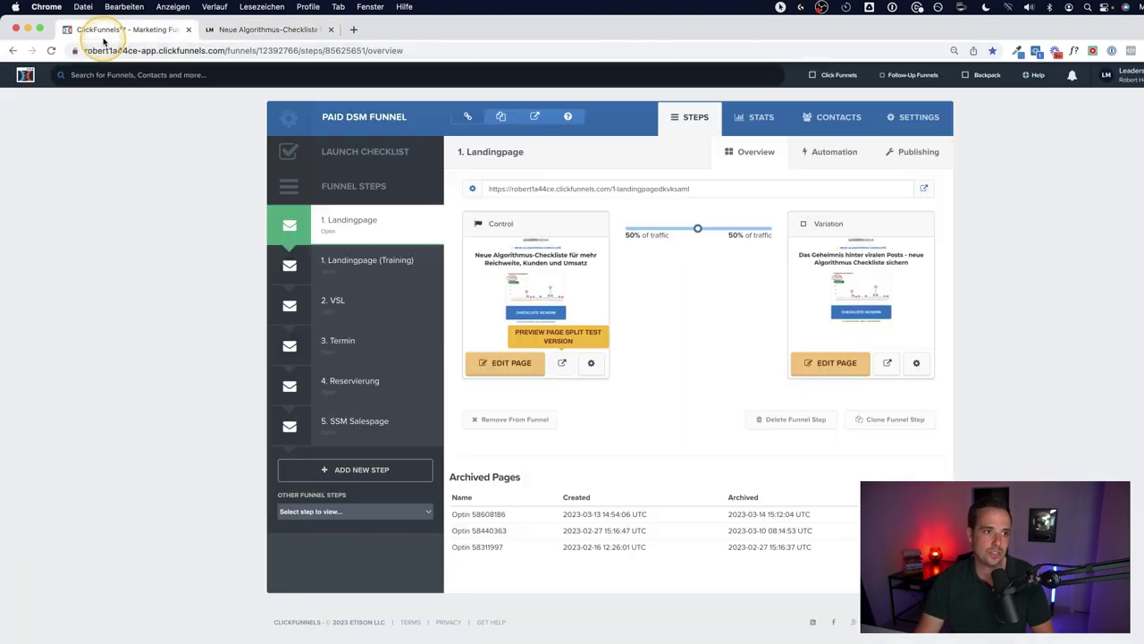
left_click(886, 362)
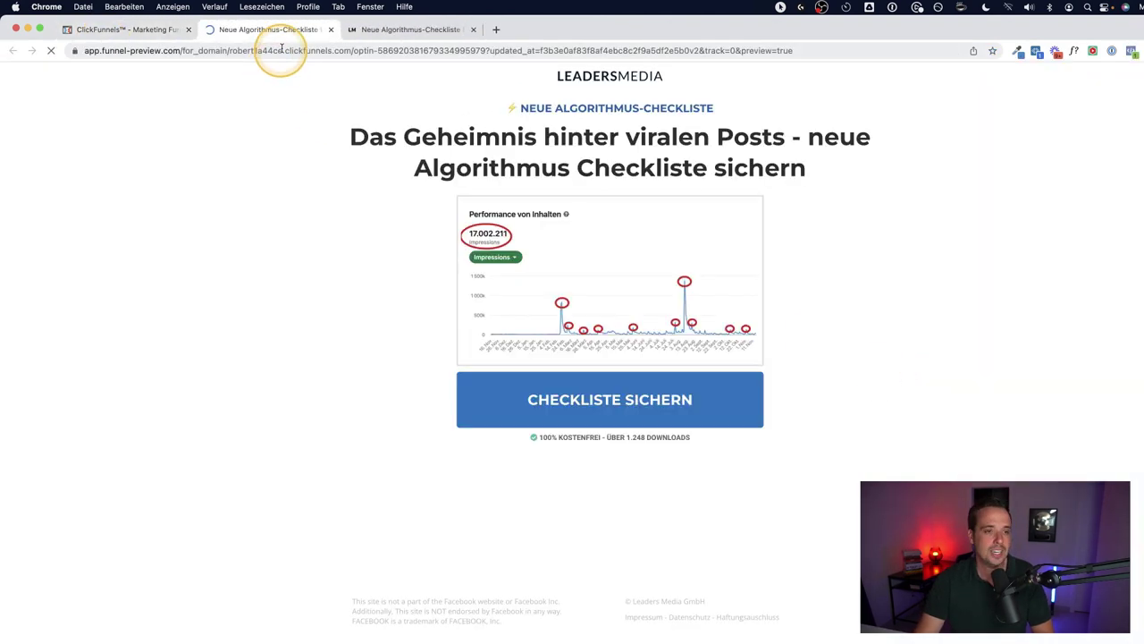
Compare the Control and Variation landing page headlines by switching between the two previews, then close both.
left_click(398, 31)
left_click(291, 32)
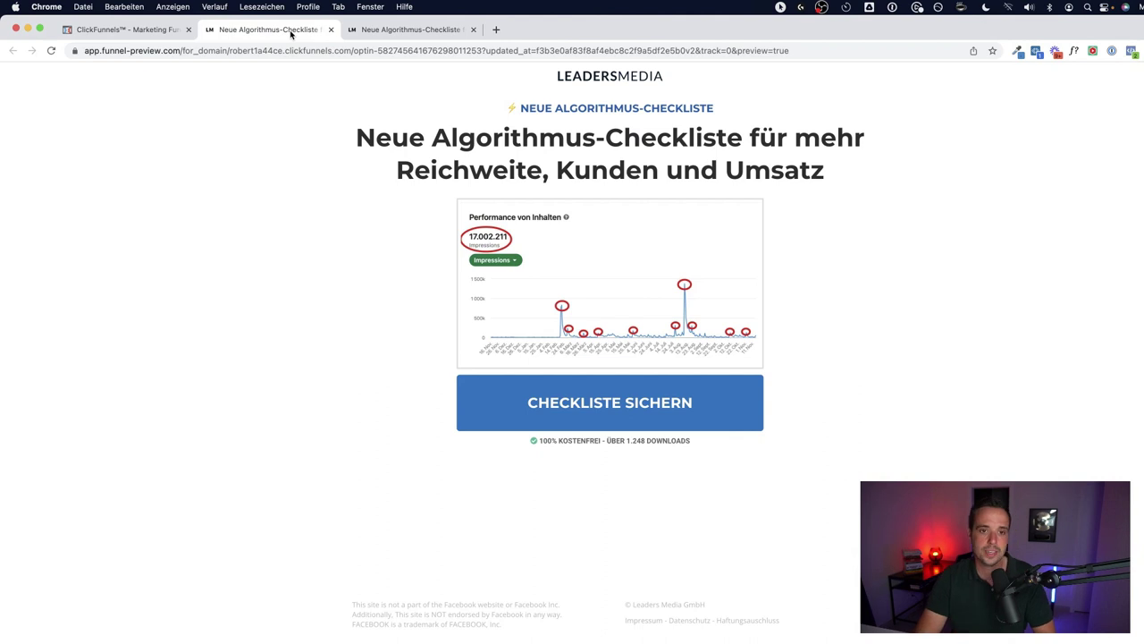
triple_click(504, 150)
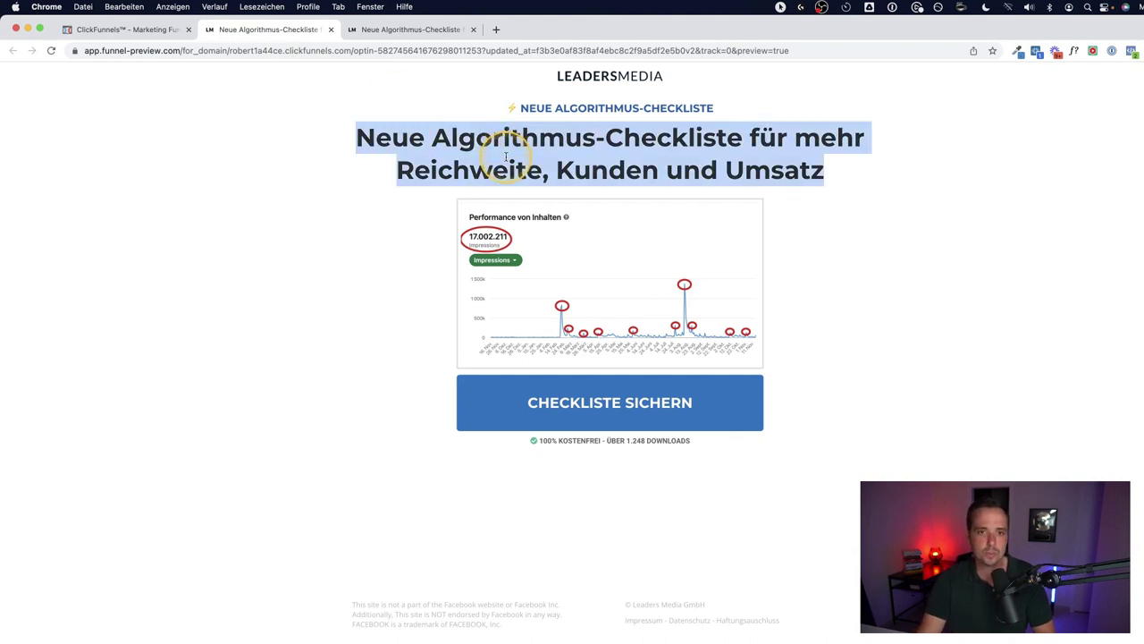
left_click(438, 30)
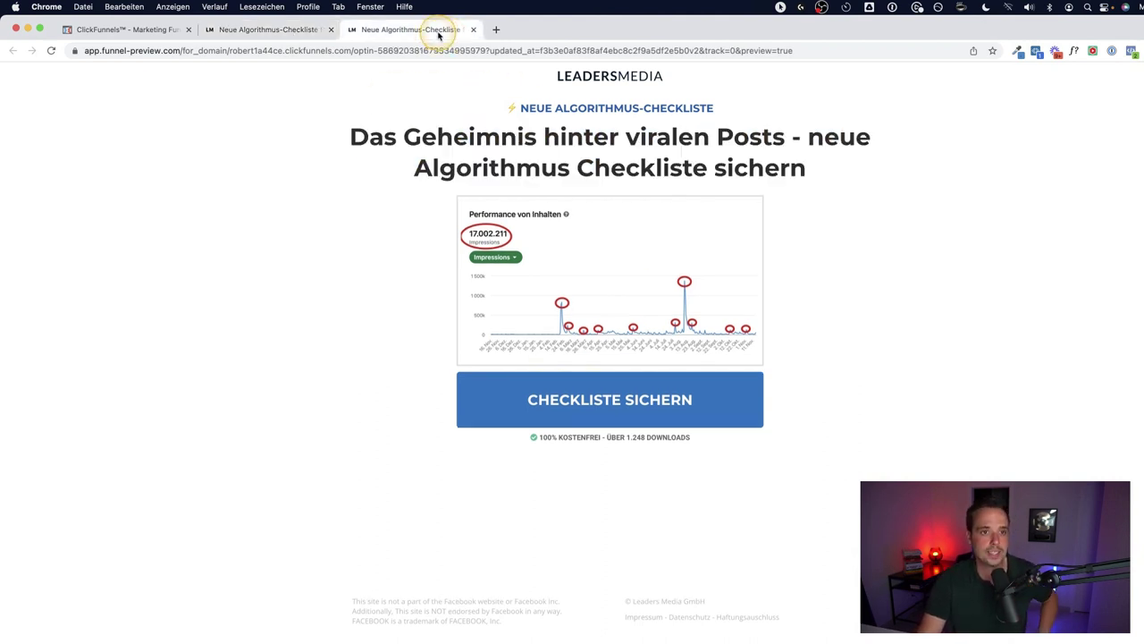
triple_click(622, 143)
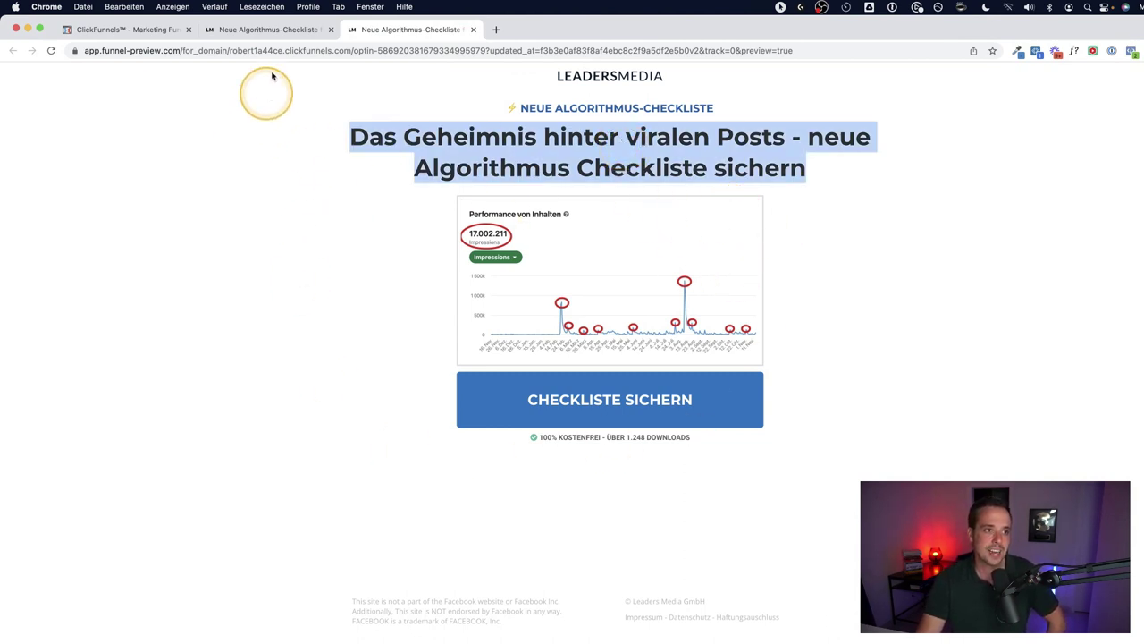
left_click(273, 31)
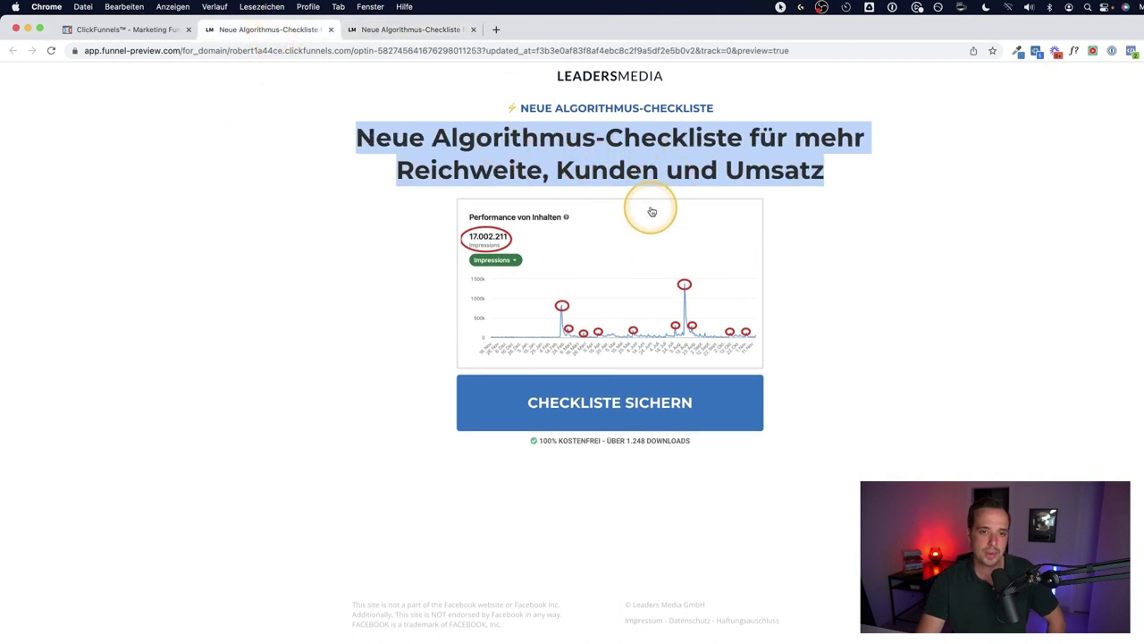
left_click(409, 32)
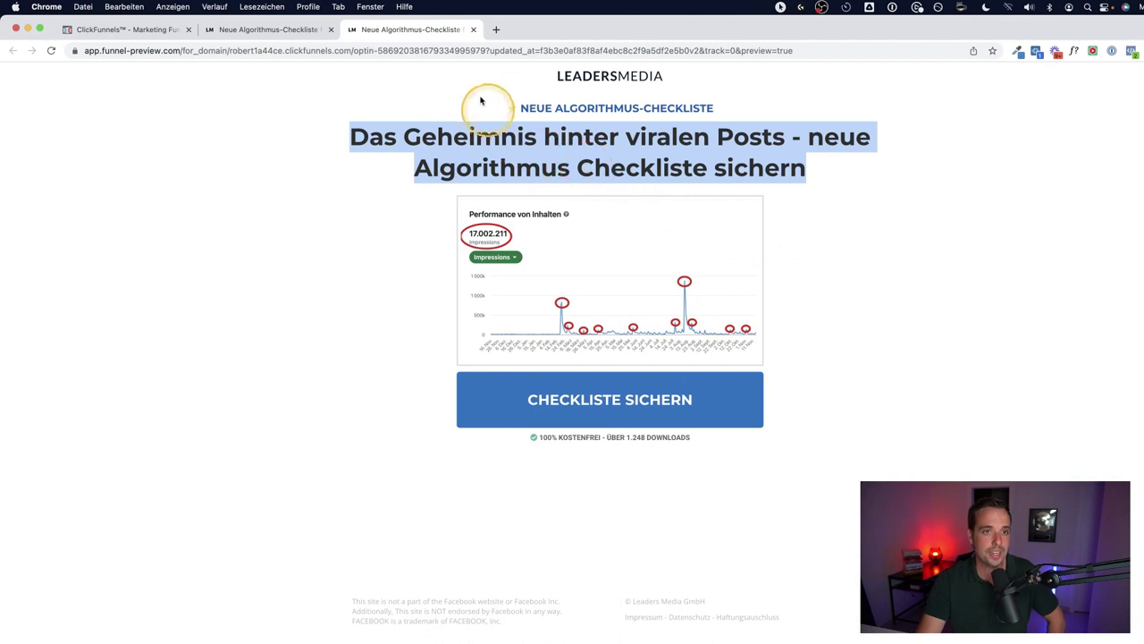
left_click(472, 30)
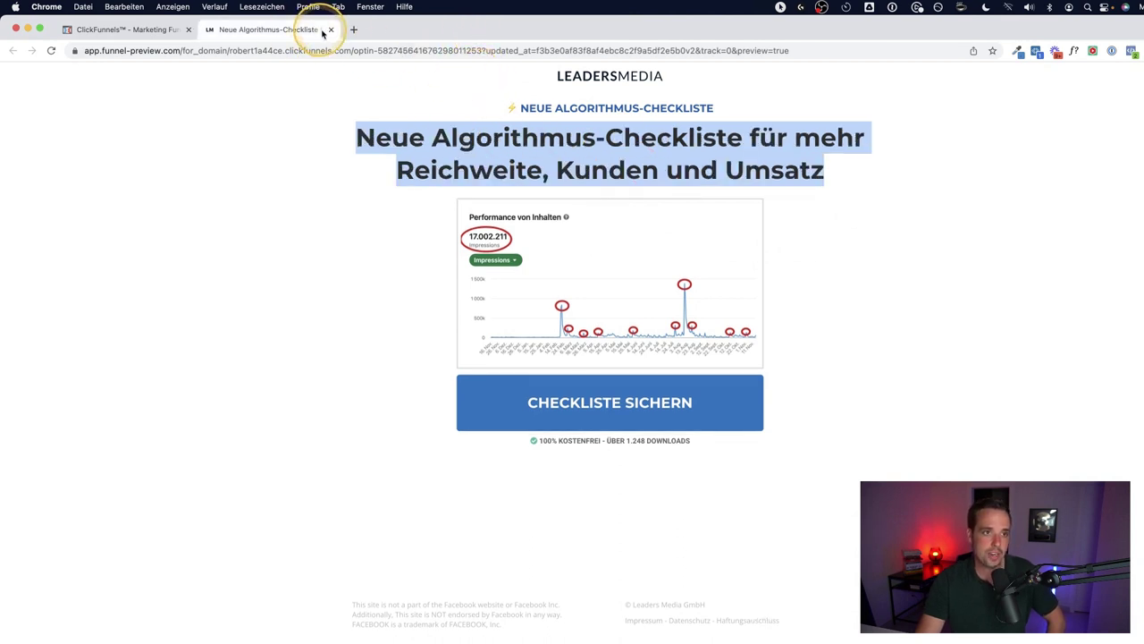
left_click(330, 30)
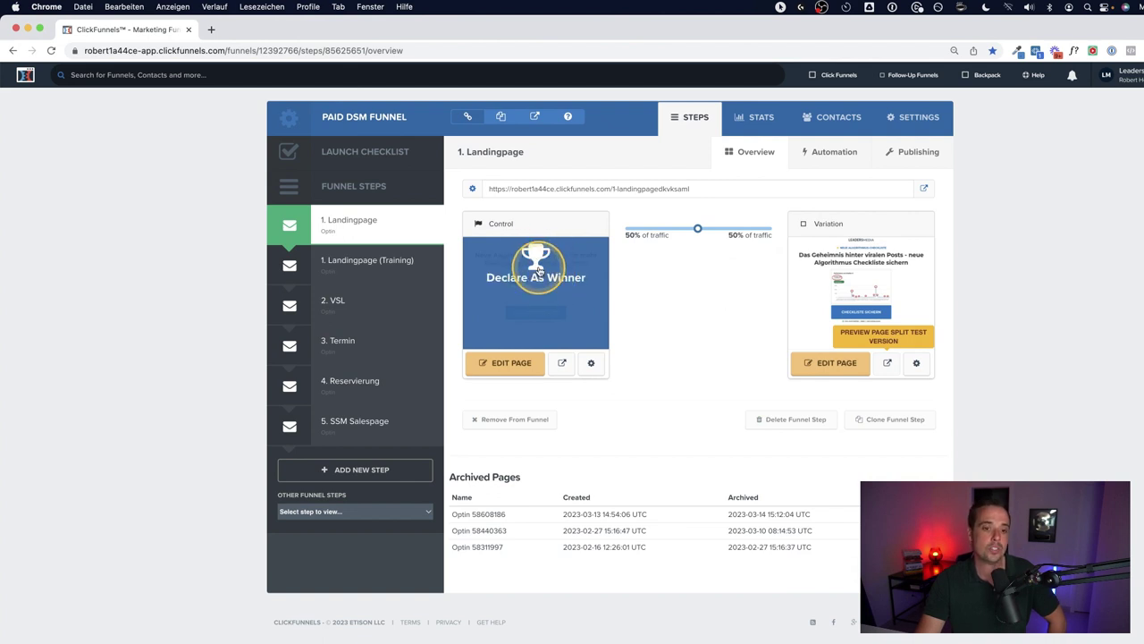
Open the Paid DSM Funnel's stats and filter them with a start date of April 2, 2023.
mouse_move(872, 311)
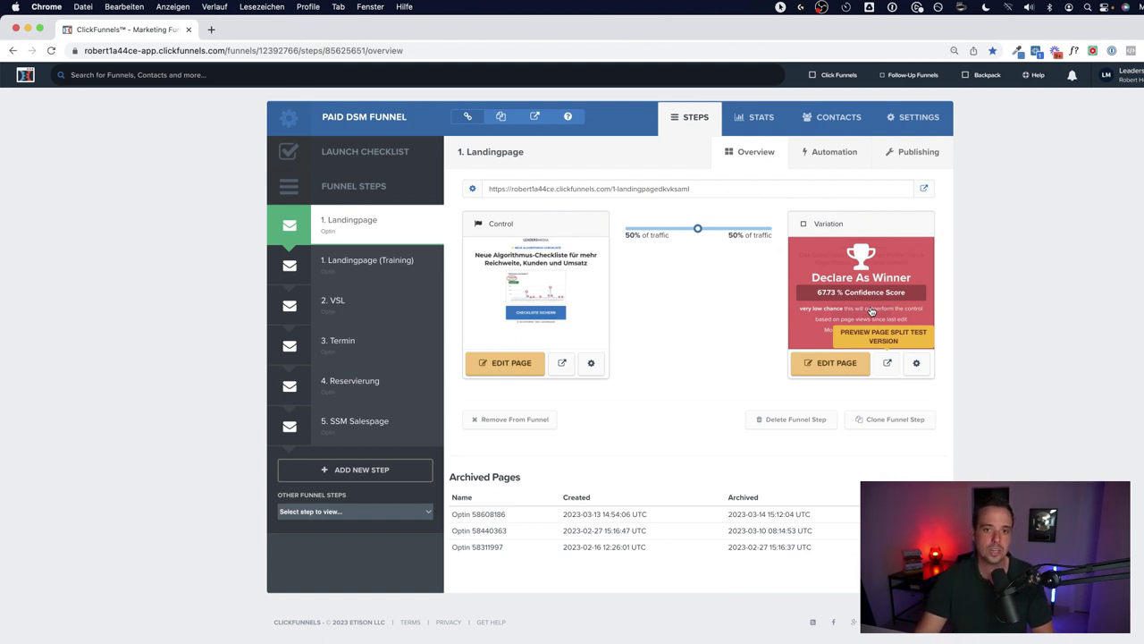
left_click(742, 124)
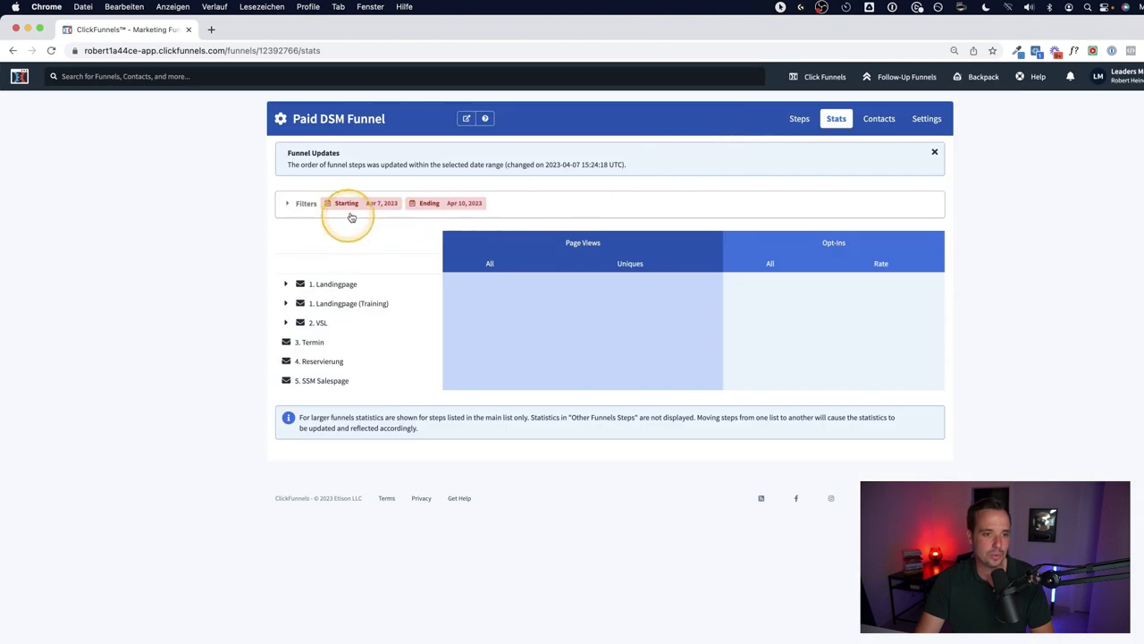
left_click(357, 207)
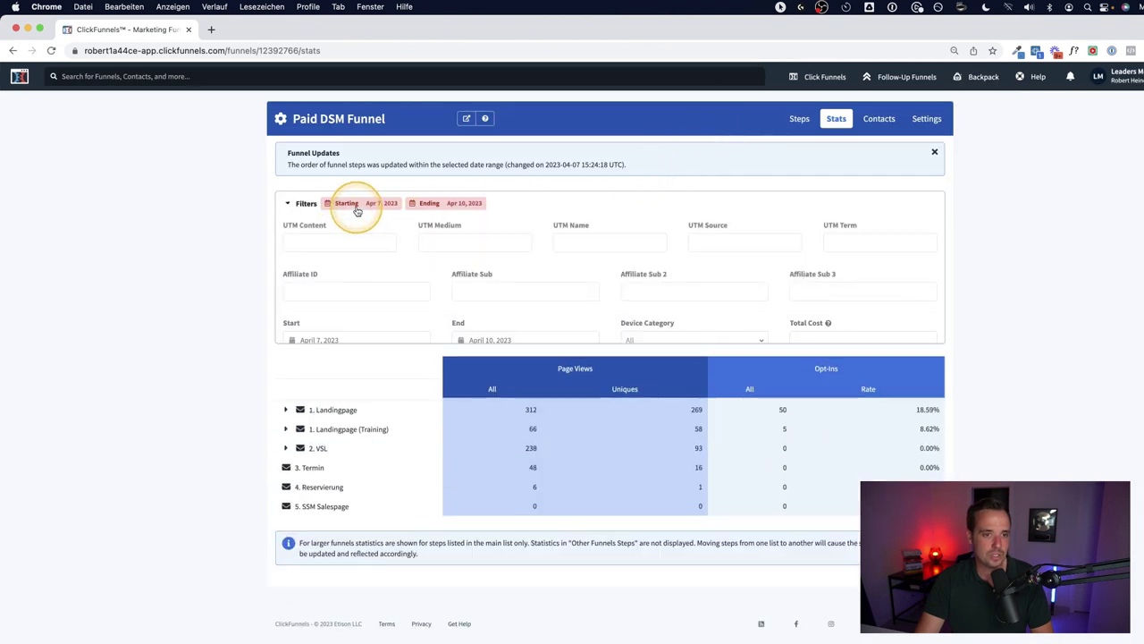
left_click(337, 340)
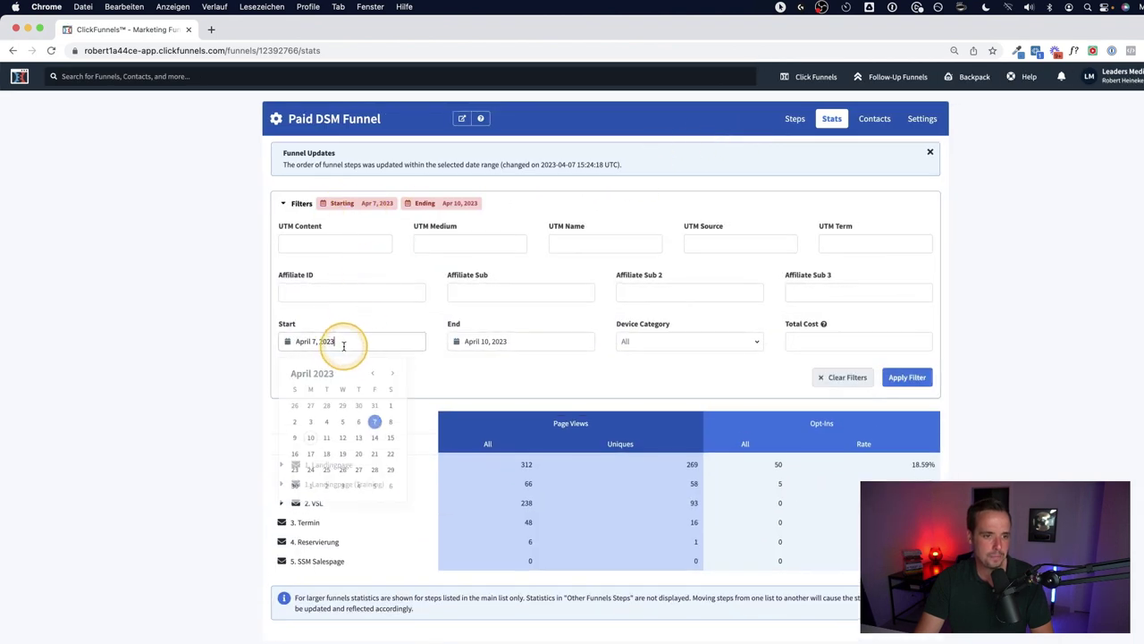
left_click(301, 428)
left_click(905, 378)
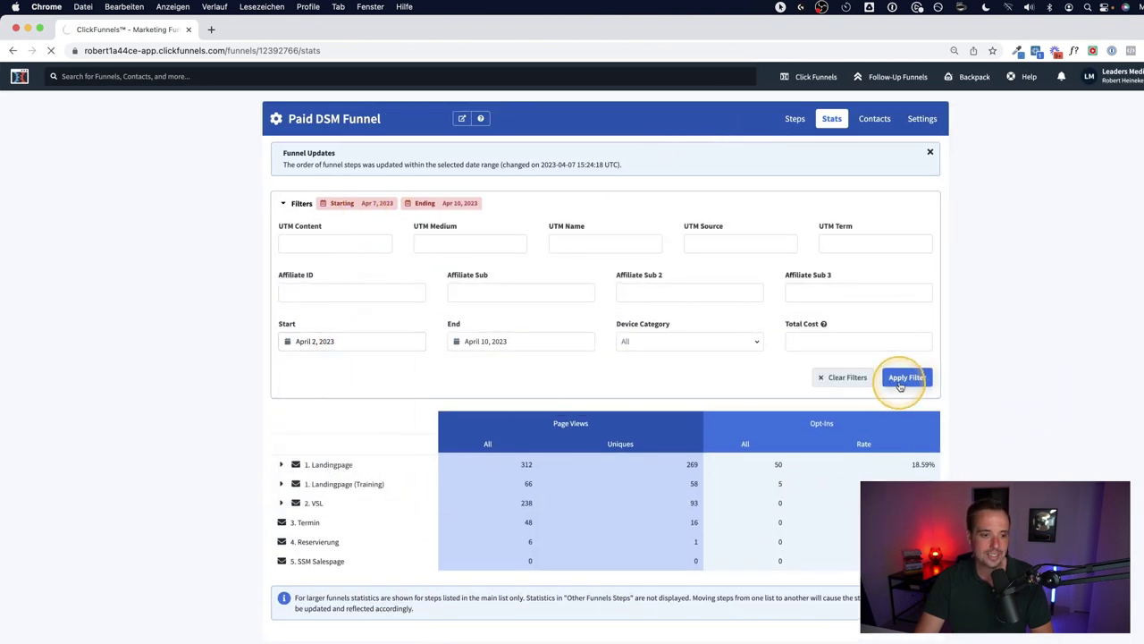
Break down the 1. Landingpage stats and compare the opt-in rates of Control and Variation.
left_click(302, 283)
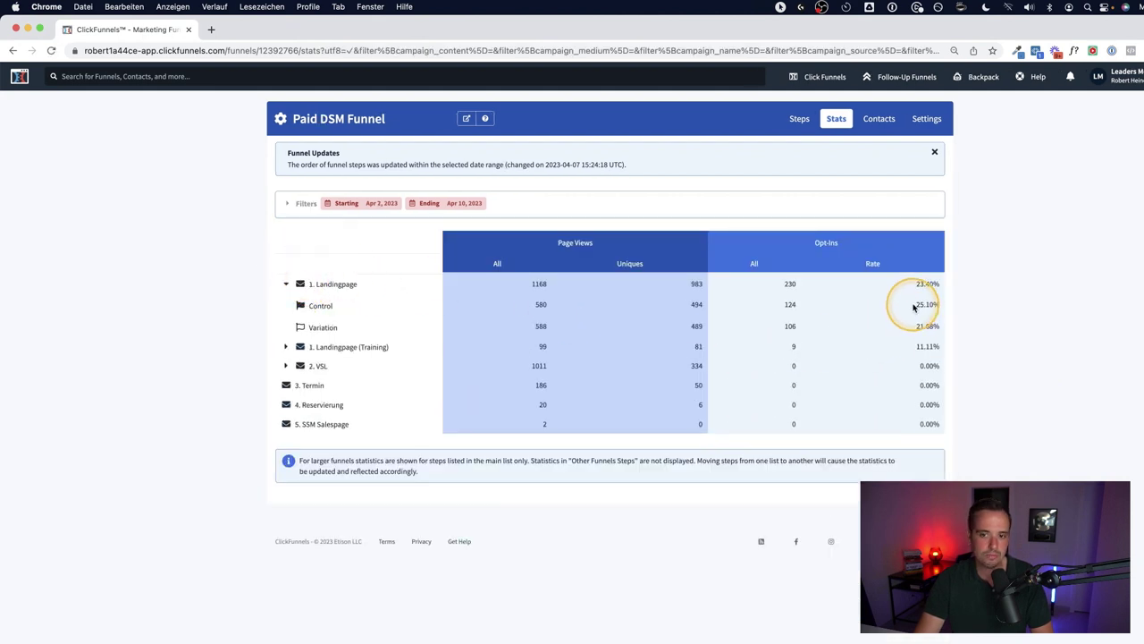
double_click(930, 304)
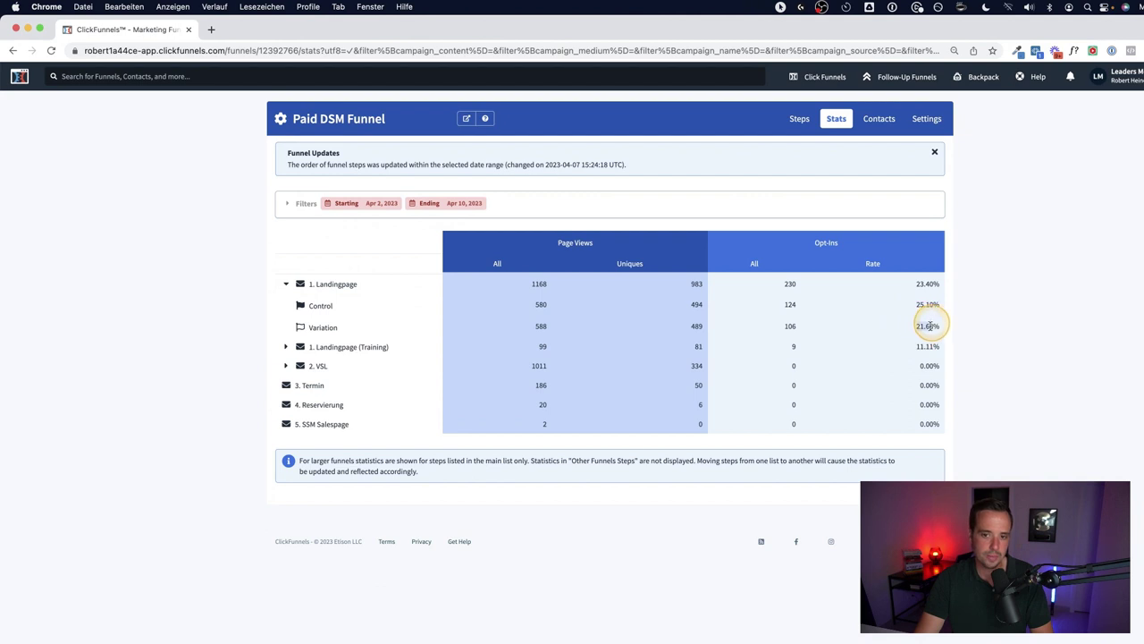
double_click(933, 328)
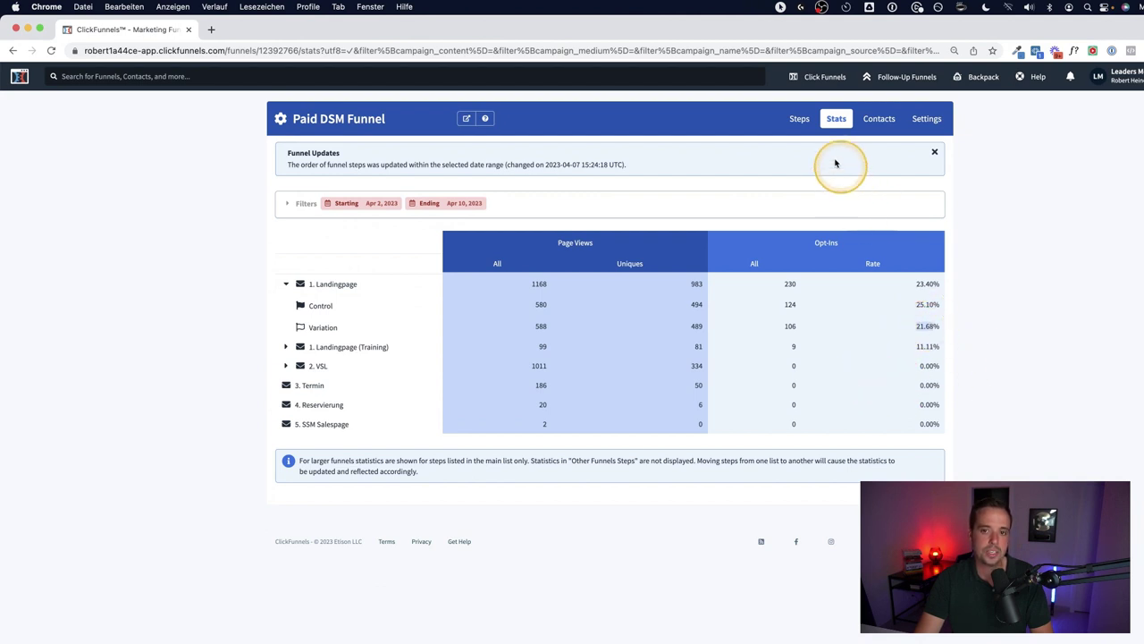
Return to the funnel's steps and declare the Control page the winner of the 1. Landingpage split test.
left_click(802, 124)
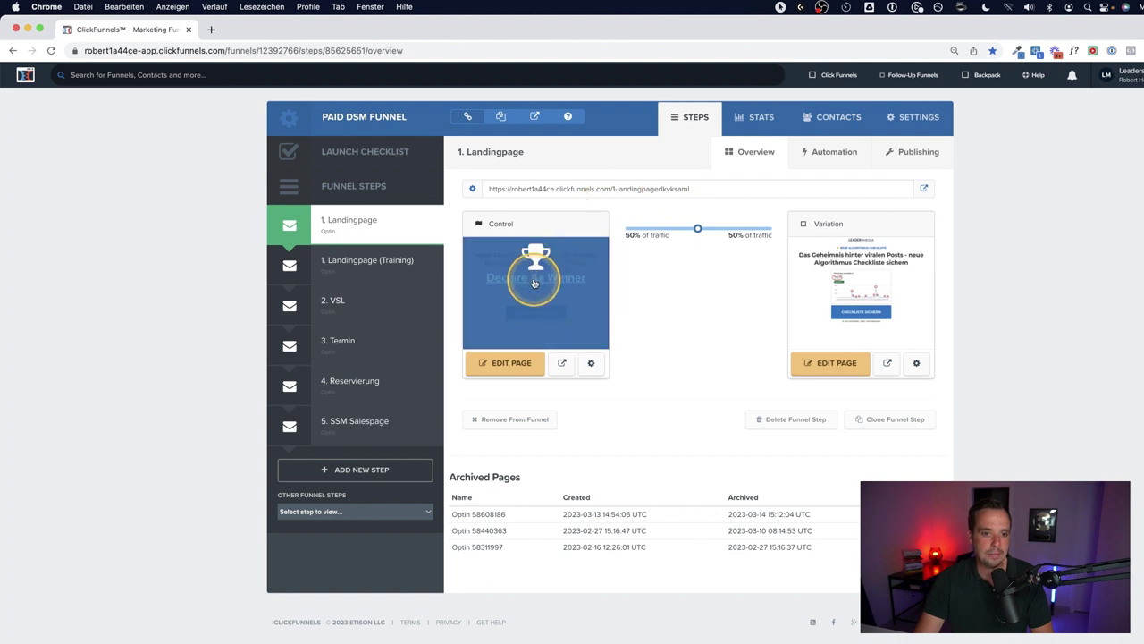
left_click(533, 283)
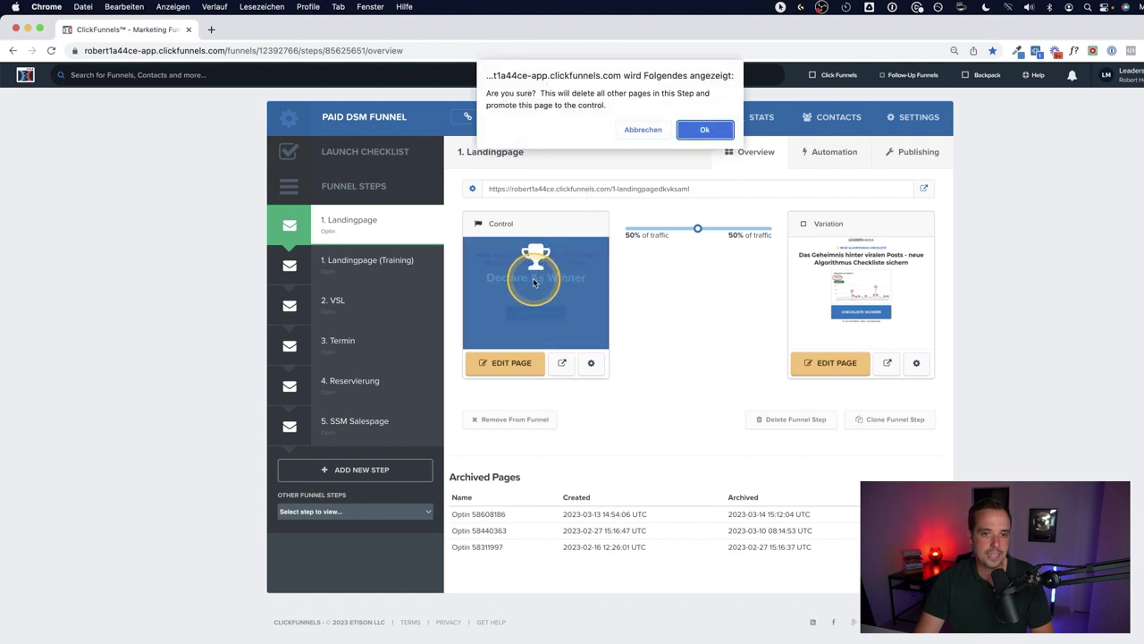
left_click(636, 125)
mouse_move(858, 279)
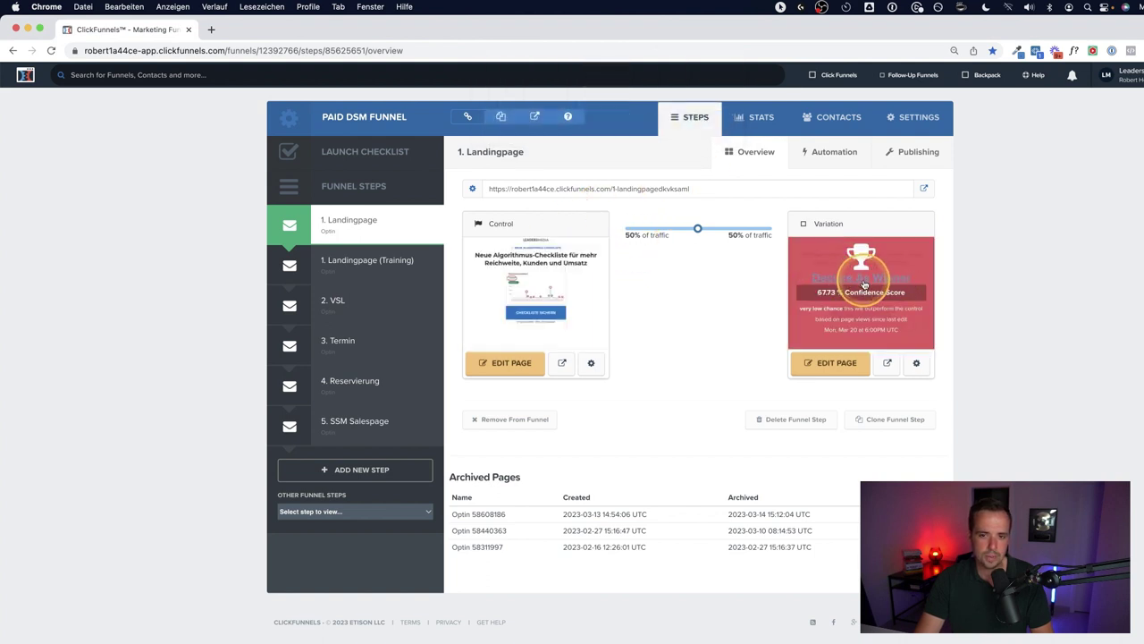
left_click(550, 282)
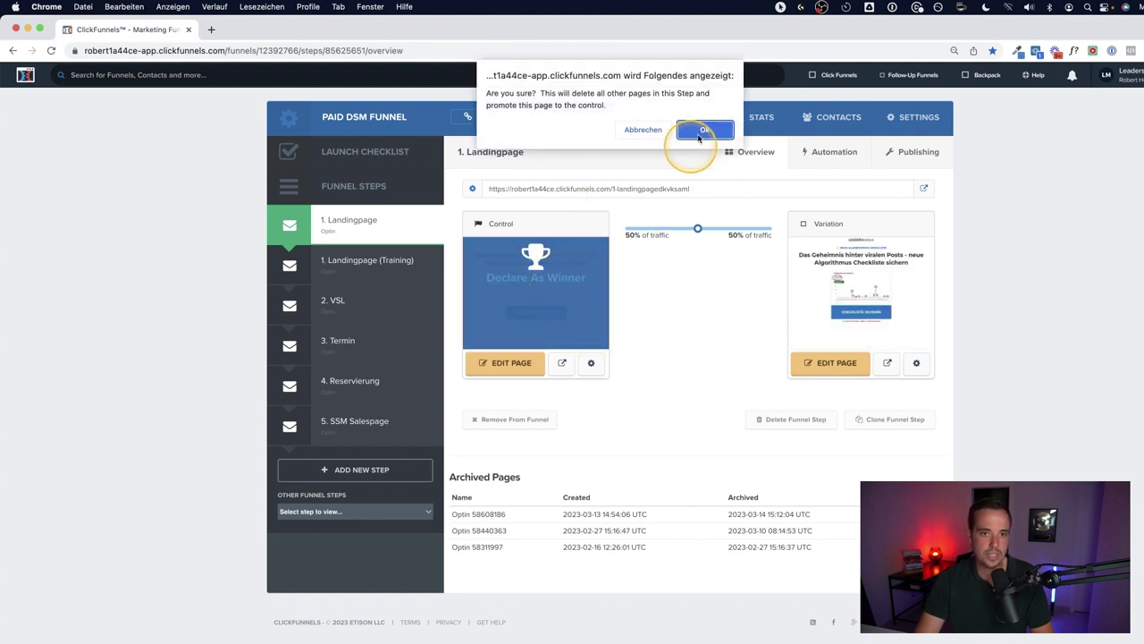
left_click(688, 127)
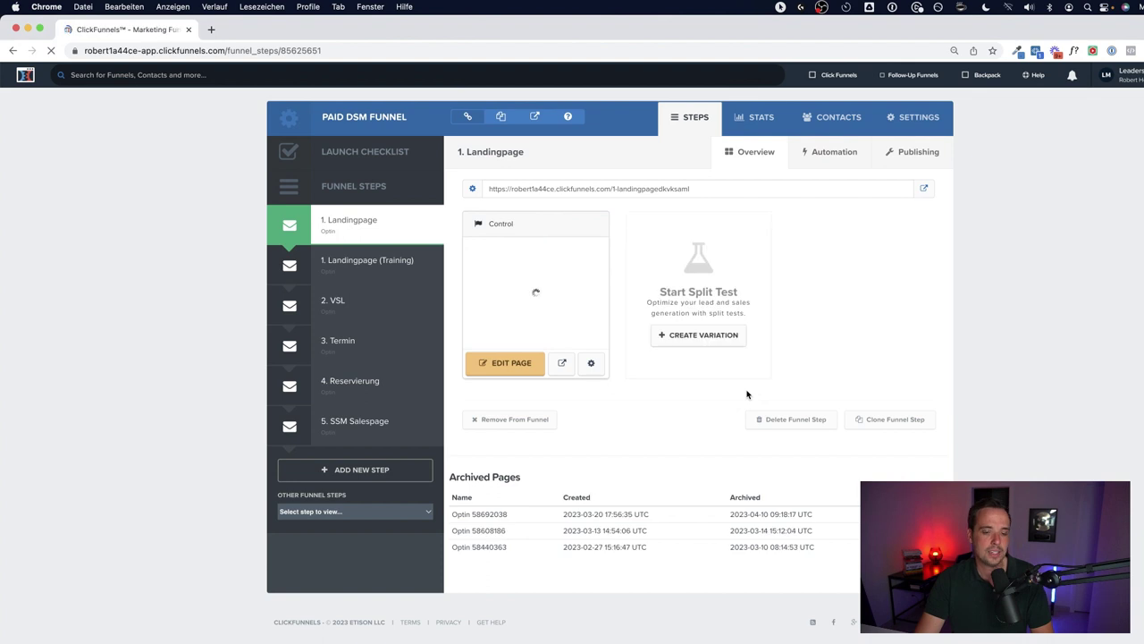
Create a new variation of the 1. Landingpage control page and open that variation in the page editor.
left_click(702, 338)
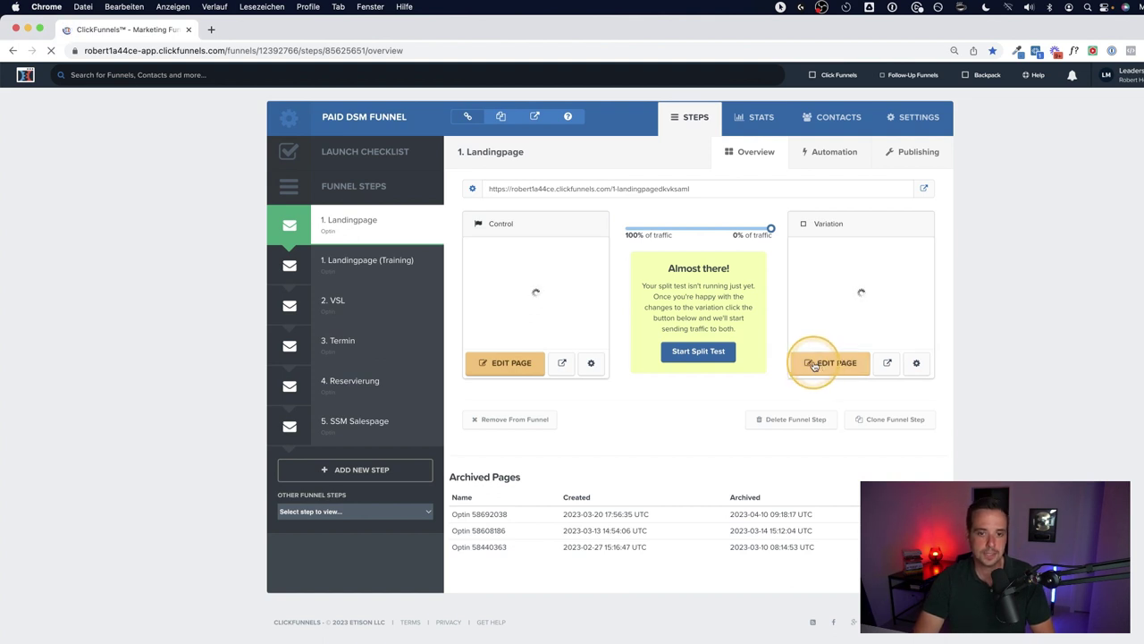
left_click(813, 364)
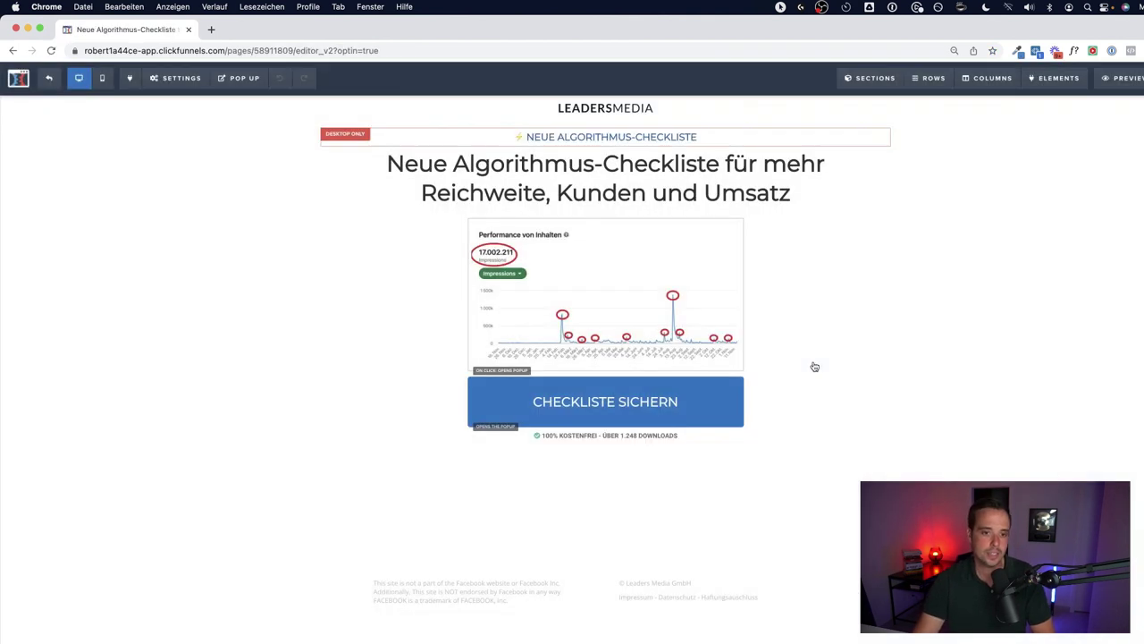
left_click(640, 310)
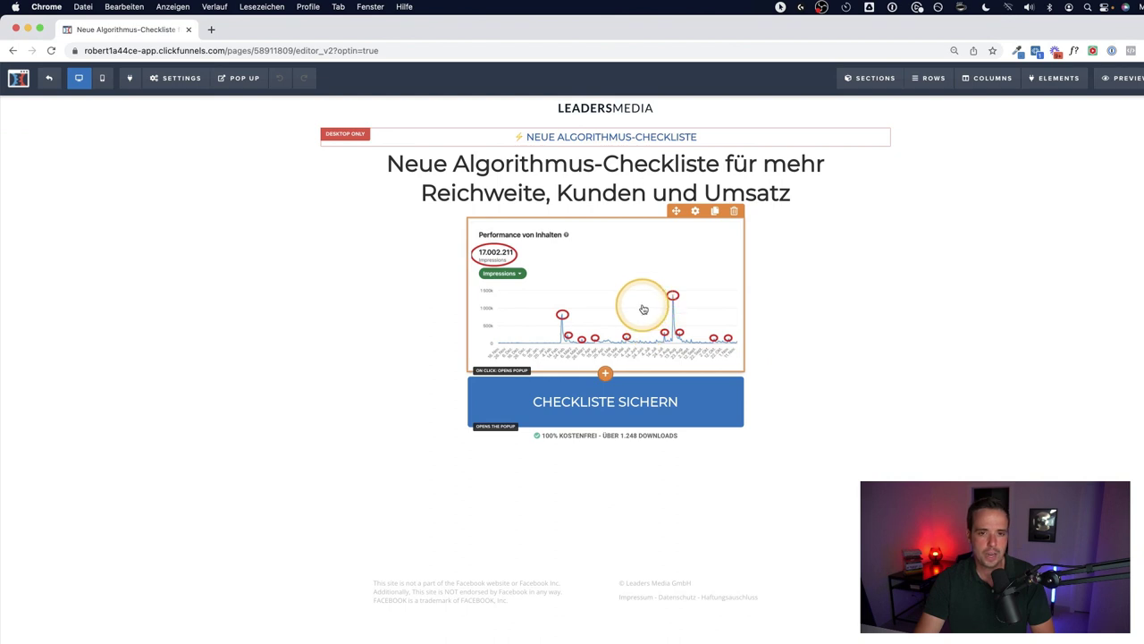
Replace the variation's headline with "Exakte Anleitung für mehr Reichweite".
left_click(644, 170)
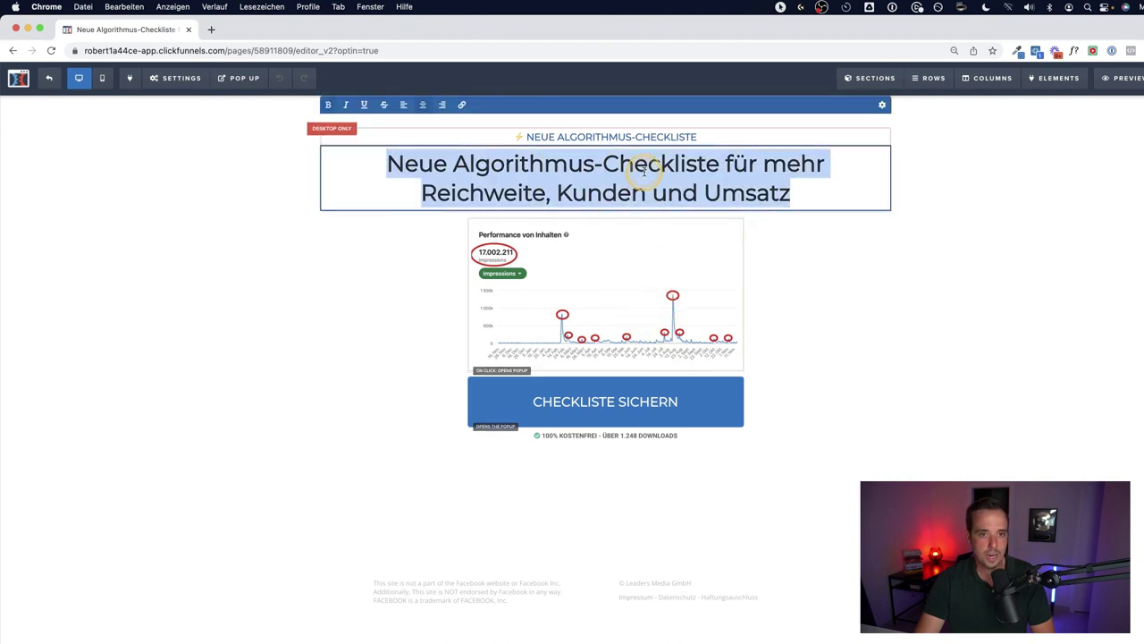
type("Exakte")
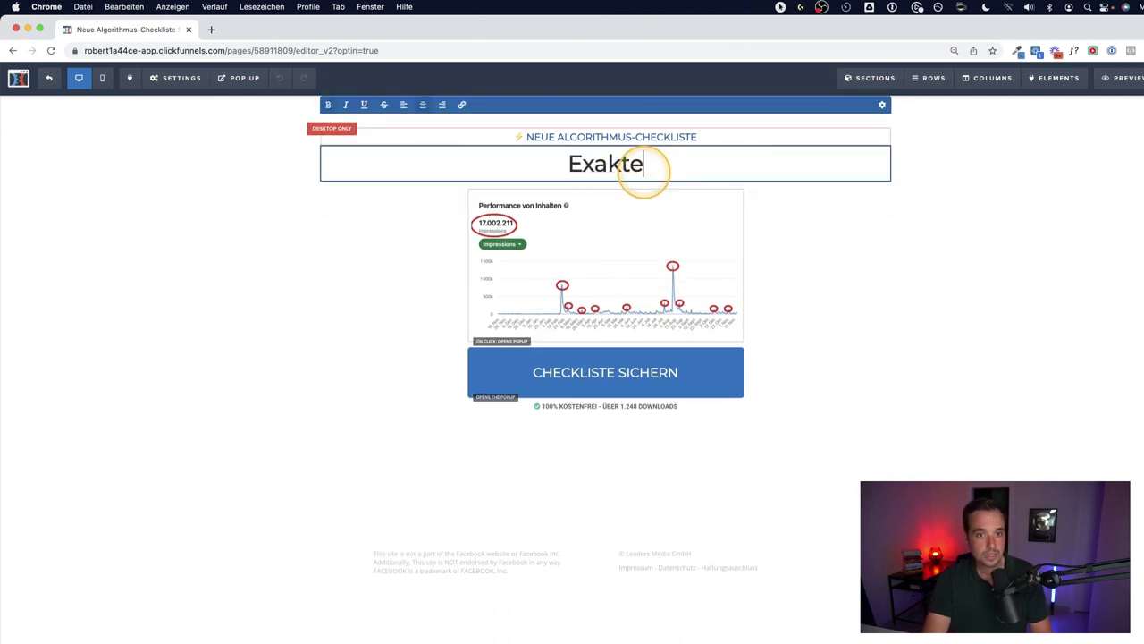
type(" Anleitung für meh")
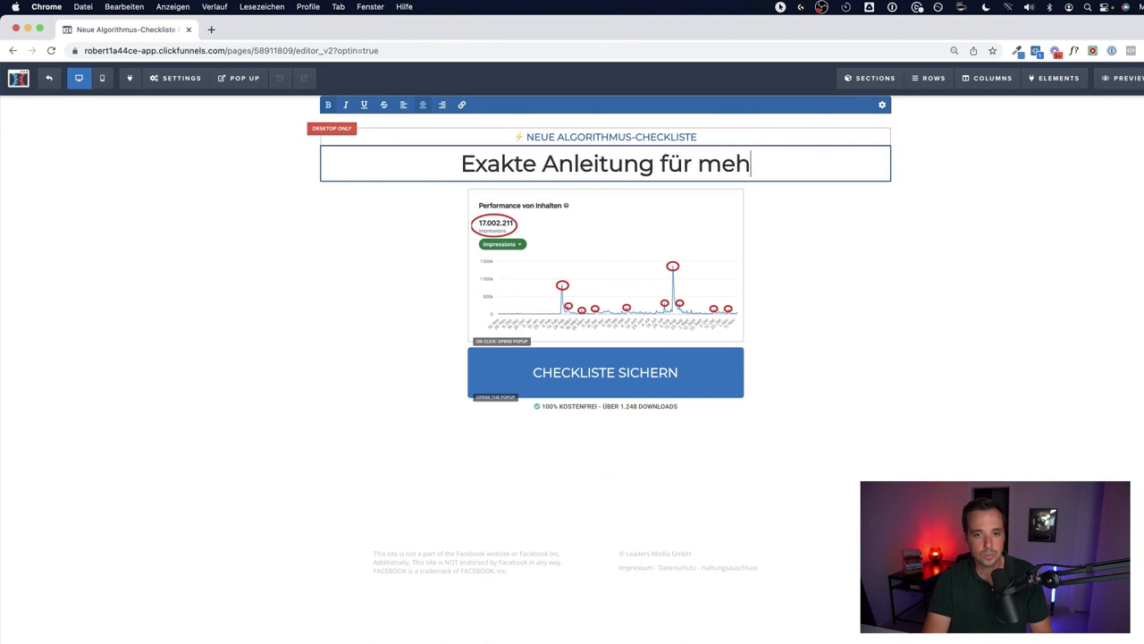
type("r Reichw")
key("BackSpace")
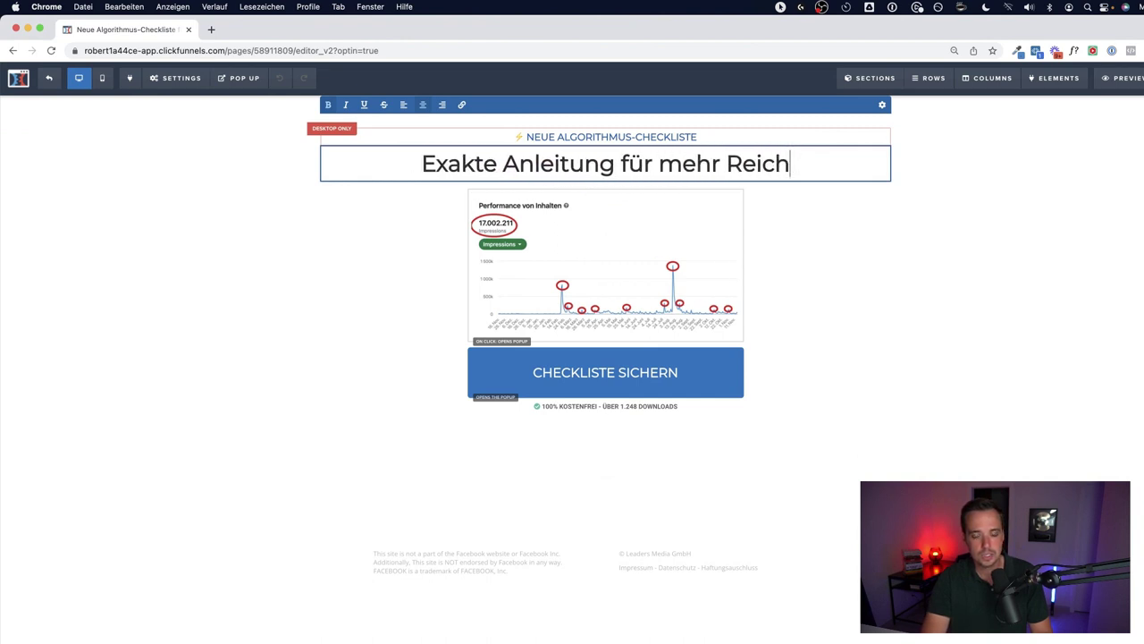
type("weite")
Rewrite the headline as "Wie du innerhalb von 30 Tagen eine Reichweite verdoppelst für mehr Leads und Kunden".
key("super+a")
type("Wie")
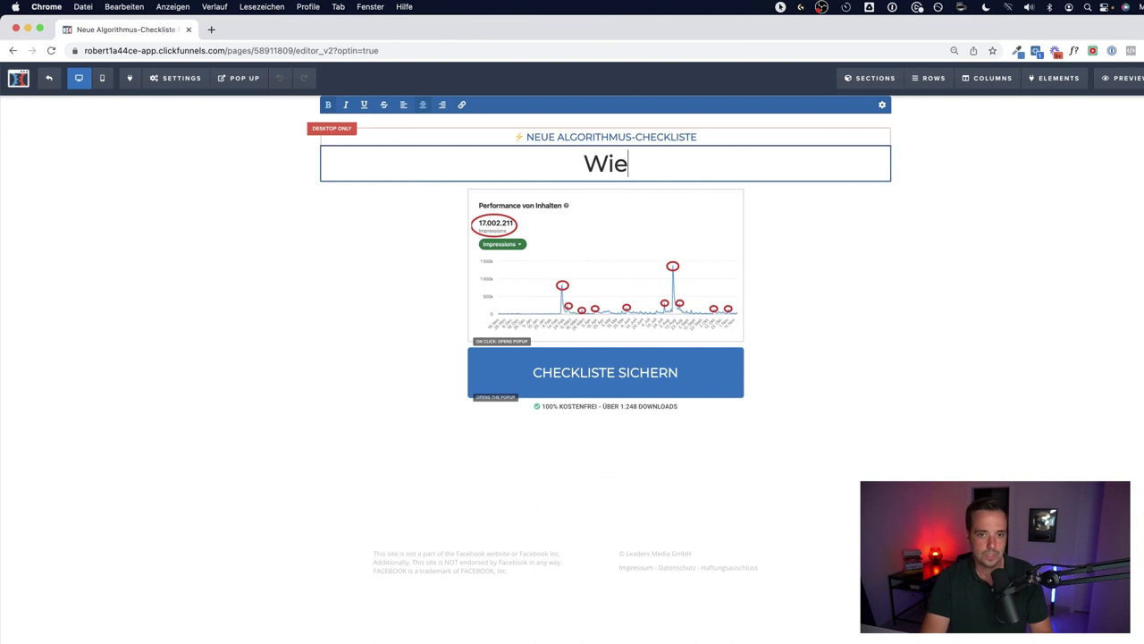
type(" du innerhalb von 30 ")
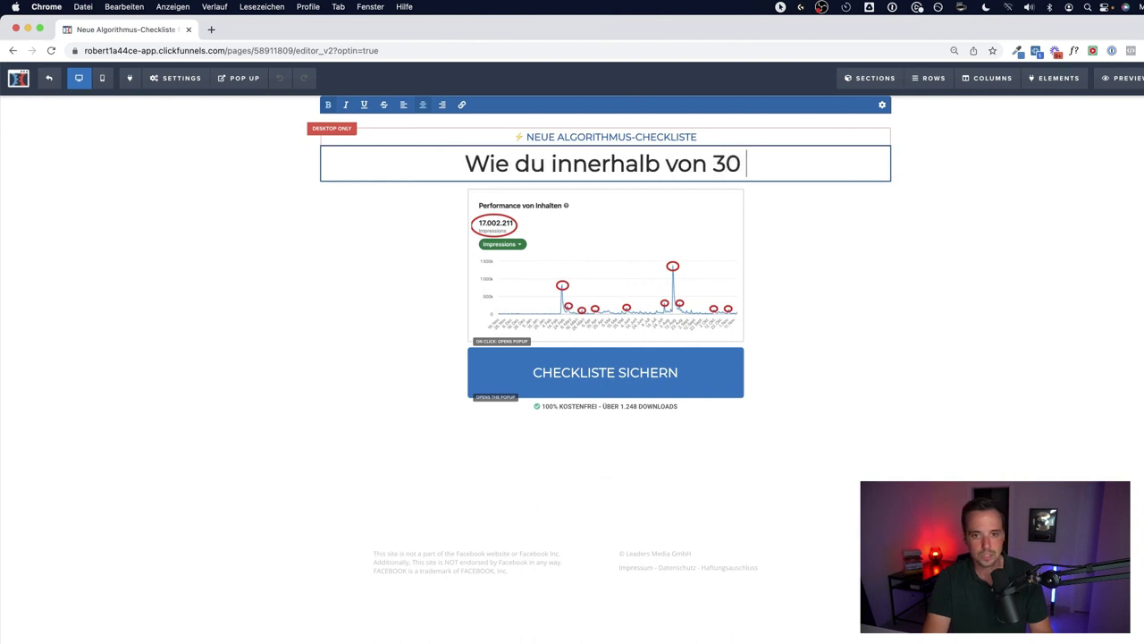
type("Tagend eine Reichweite")
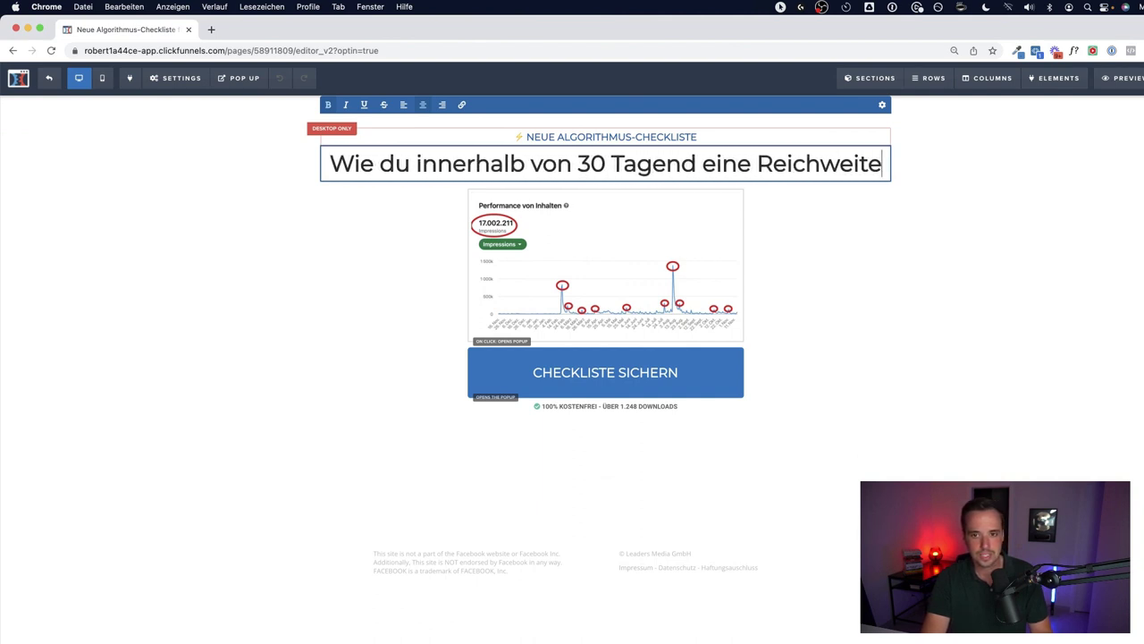
type(" v")
type("erdoppelst")
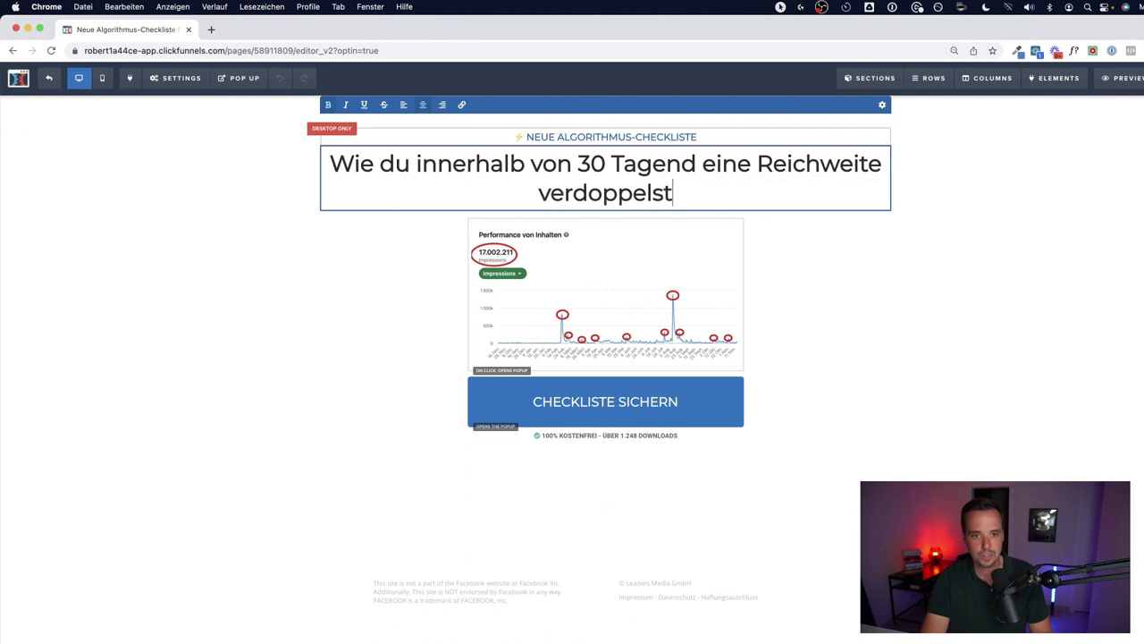
type(" für mehr L")
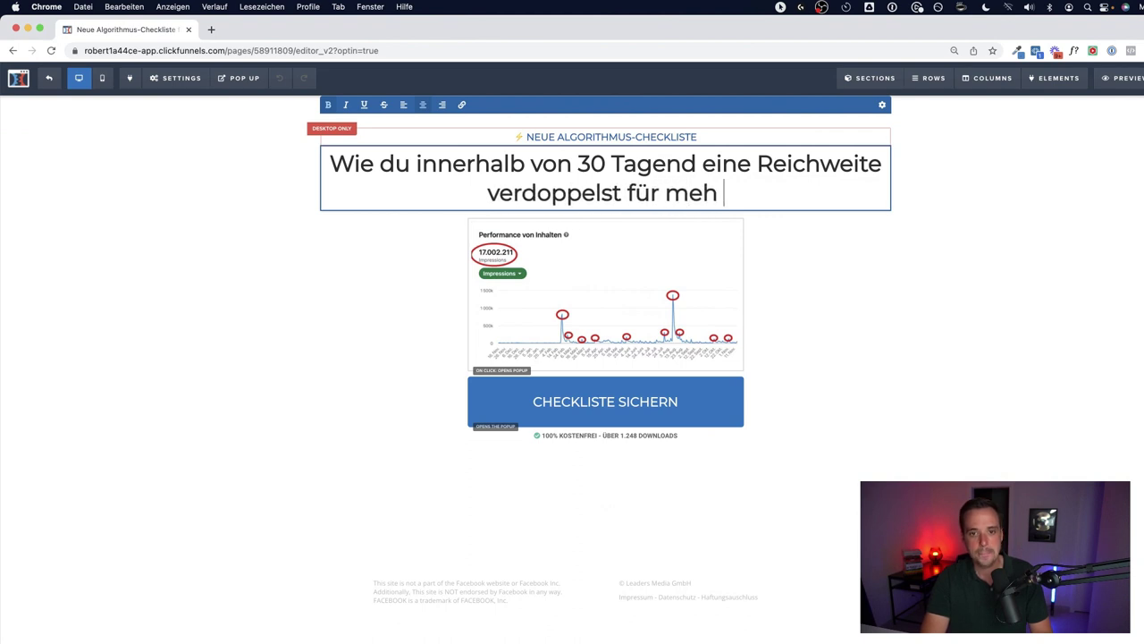
key("BackSpace")
key("BackSpace")
type("r Leads und Kunden")
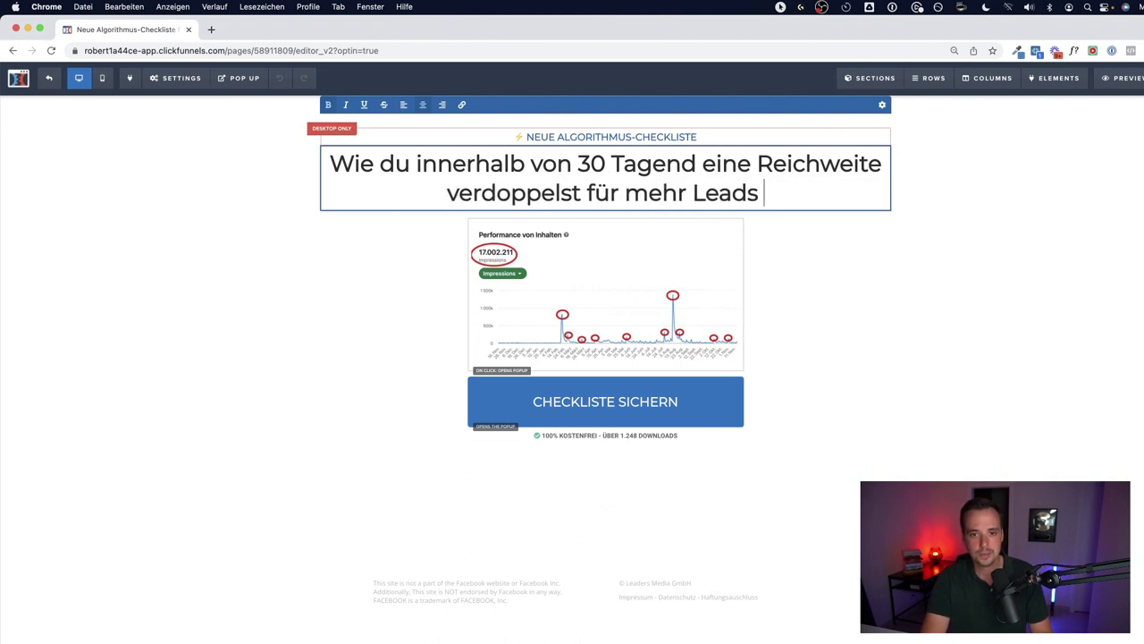
left_click(921, 276)
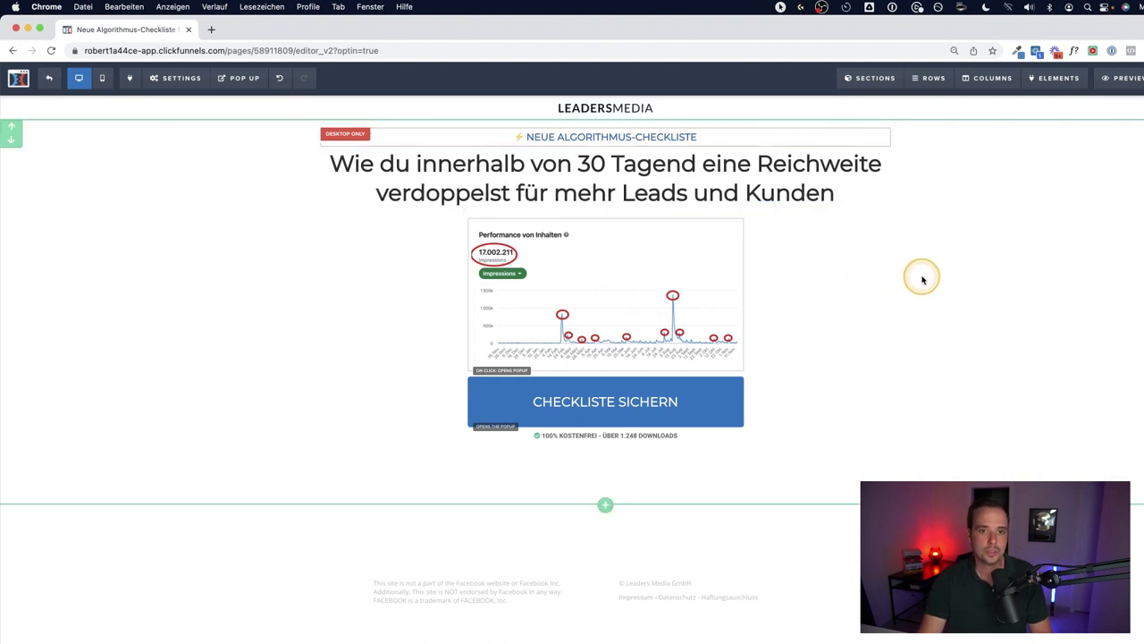
left_click(694, 164)
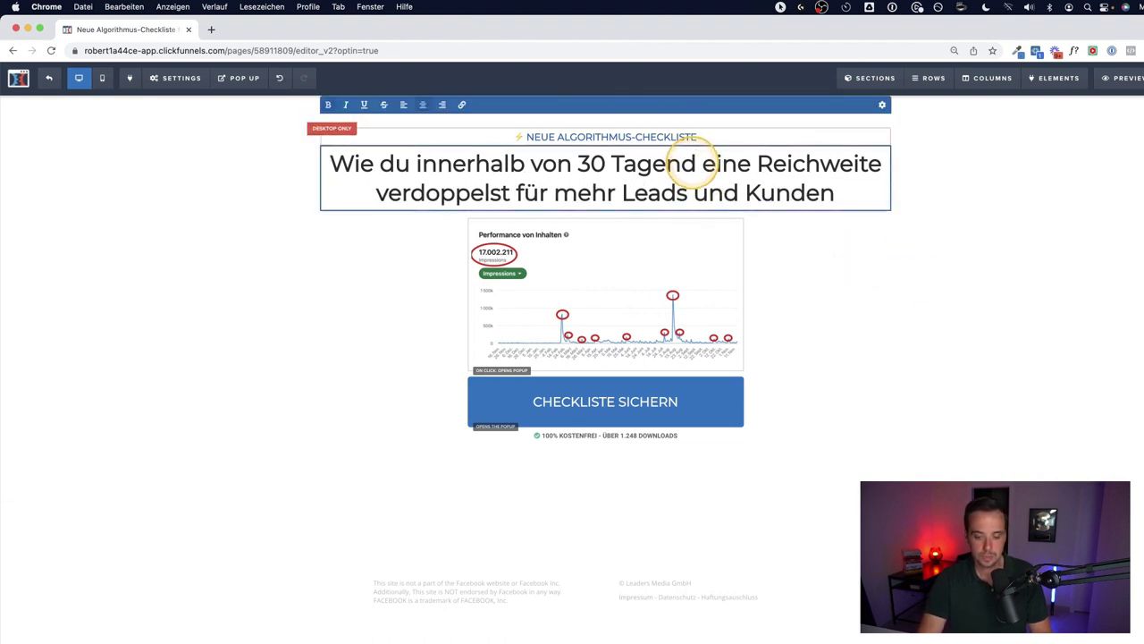
key("BackSpace")
left_click(916, 268)
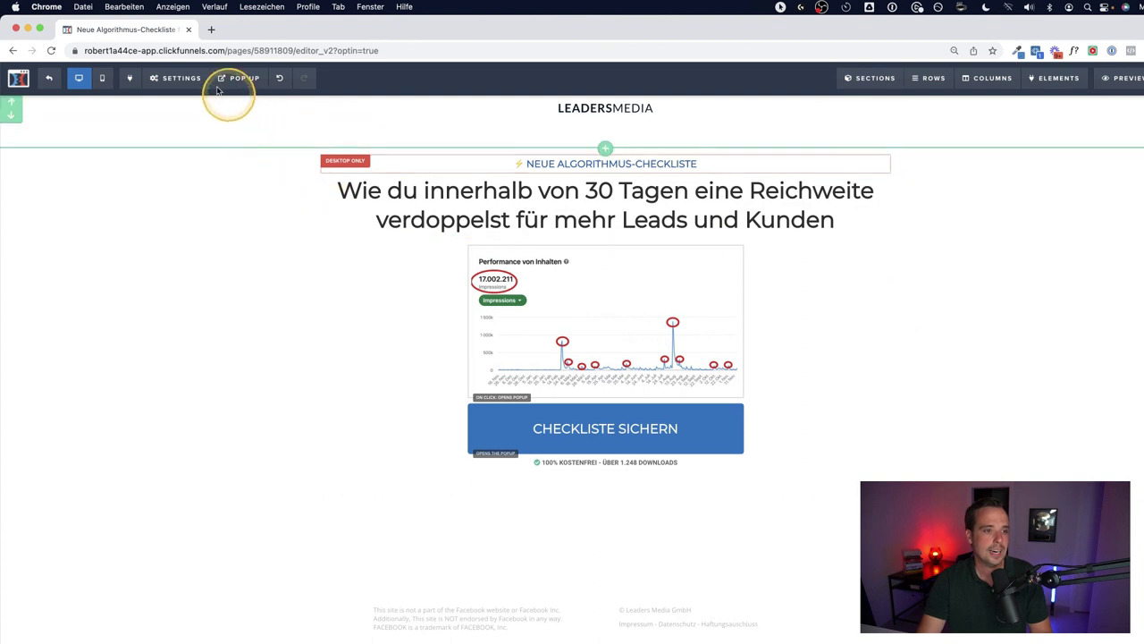
In the page's email integration settings, choose the LM Active… integration with the Add To List action and a target list, then close the settings.
left_click(175, 78)
left_click(186, 96)
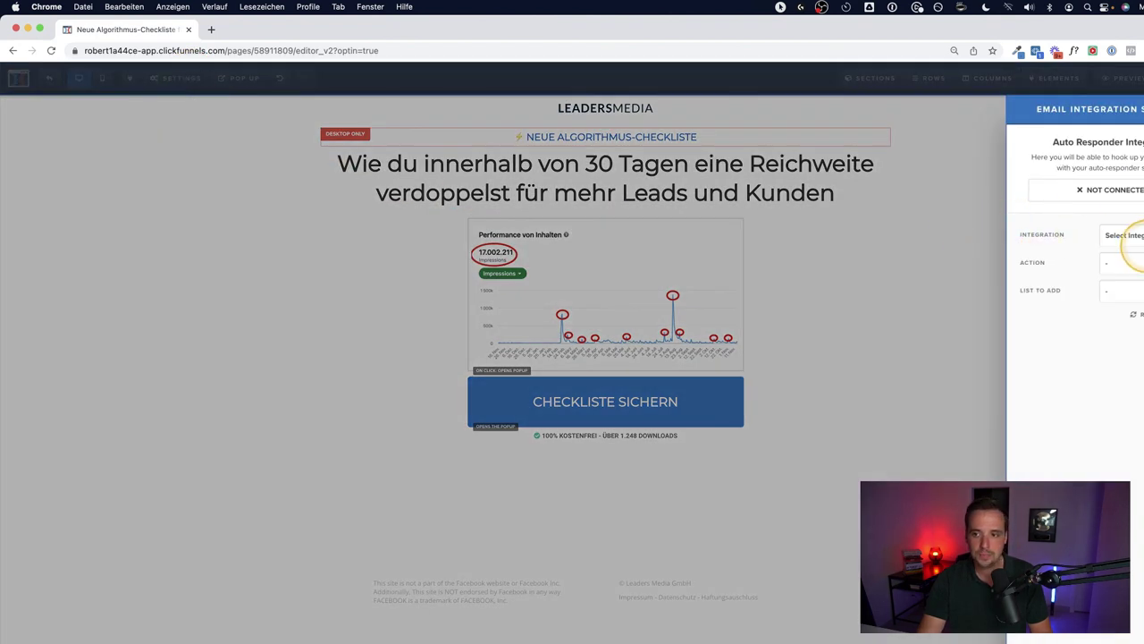
left_click(1128, 236)
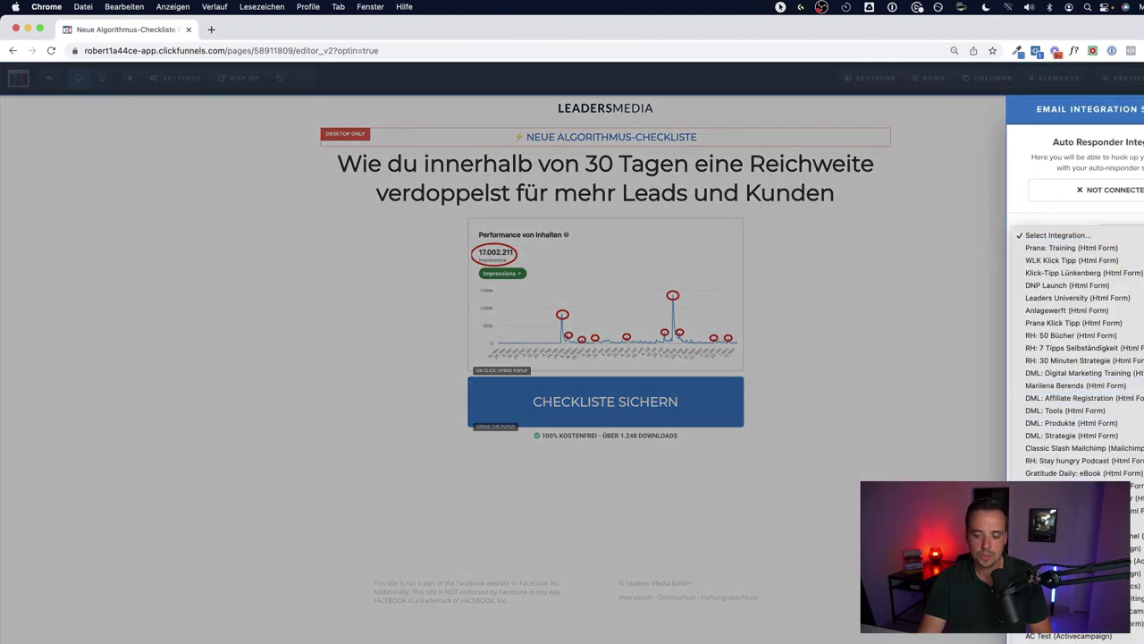
left_click(1072, 586)
left_click(1124, 263)
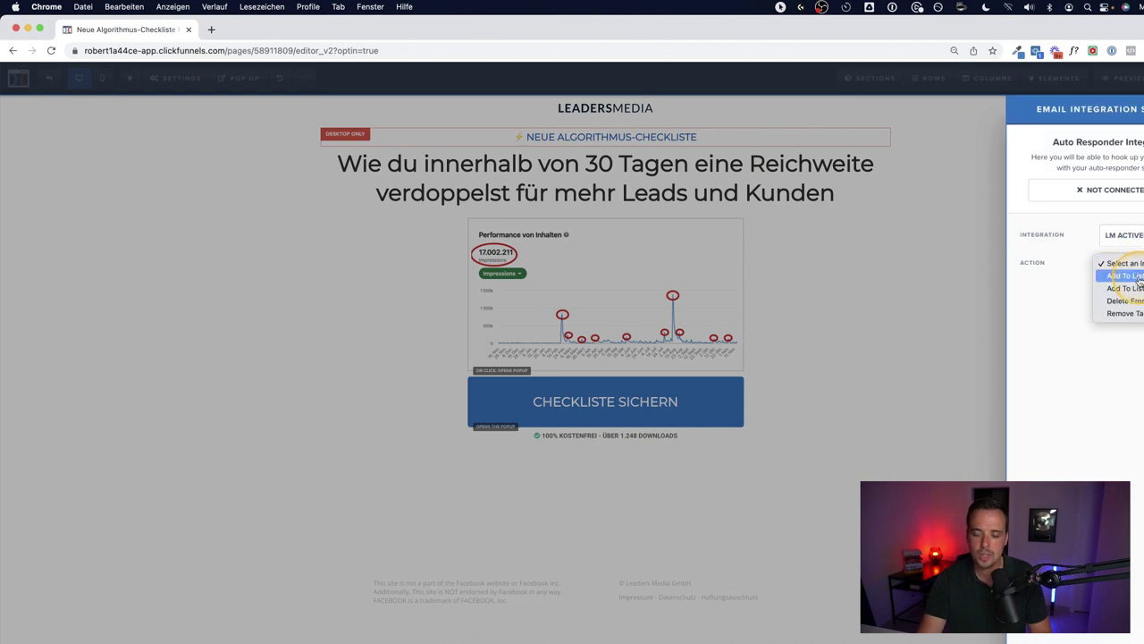
left_click(1127, 275)
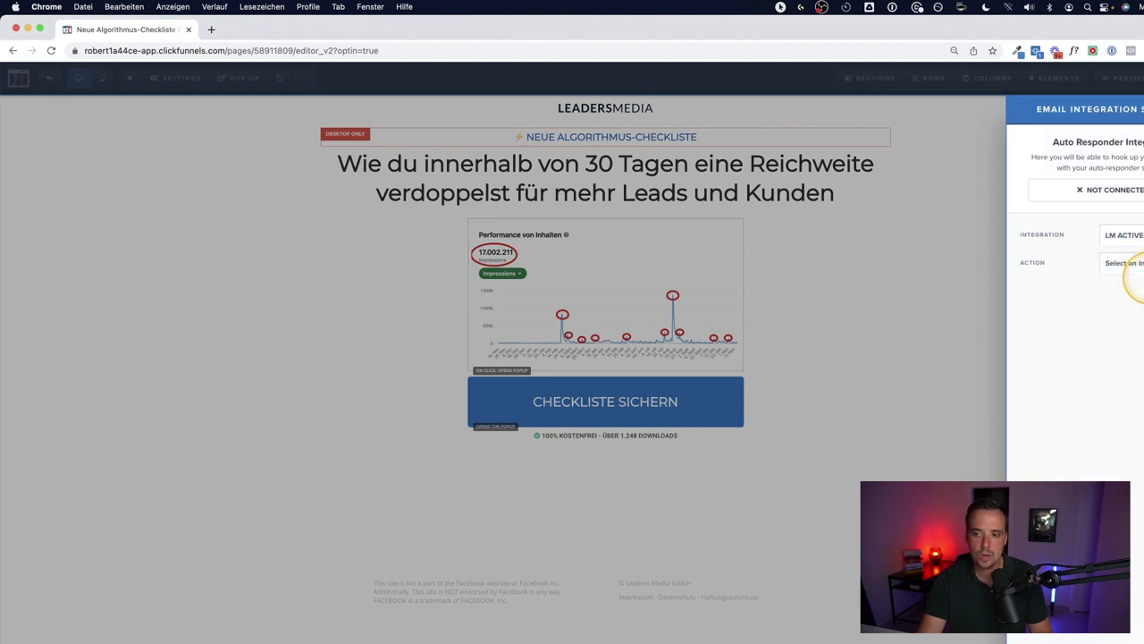
left_click(1127, 290)
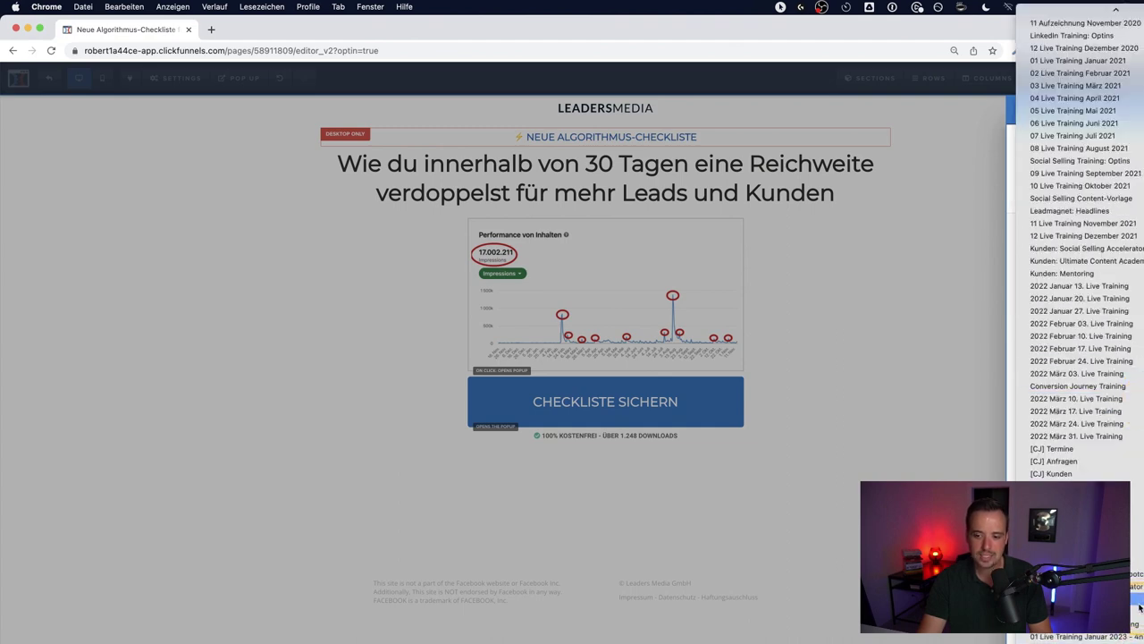
left_click(1109, 635)
left_click(894, 312)
scroll(1063, 118, "down", 1)
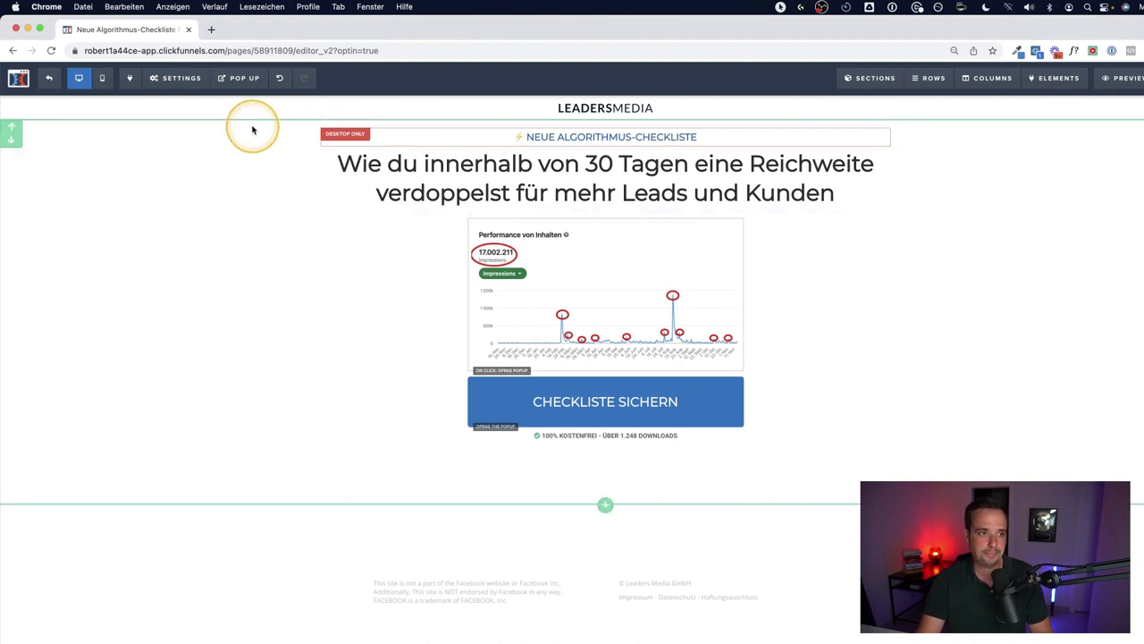
Leave the page editor and apply a 50% / 50% traffic split between the 1. Landingpage control and variation.
left_click(49, 77)
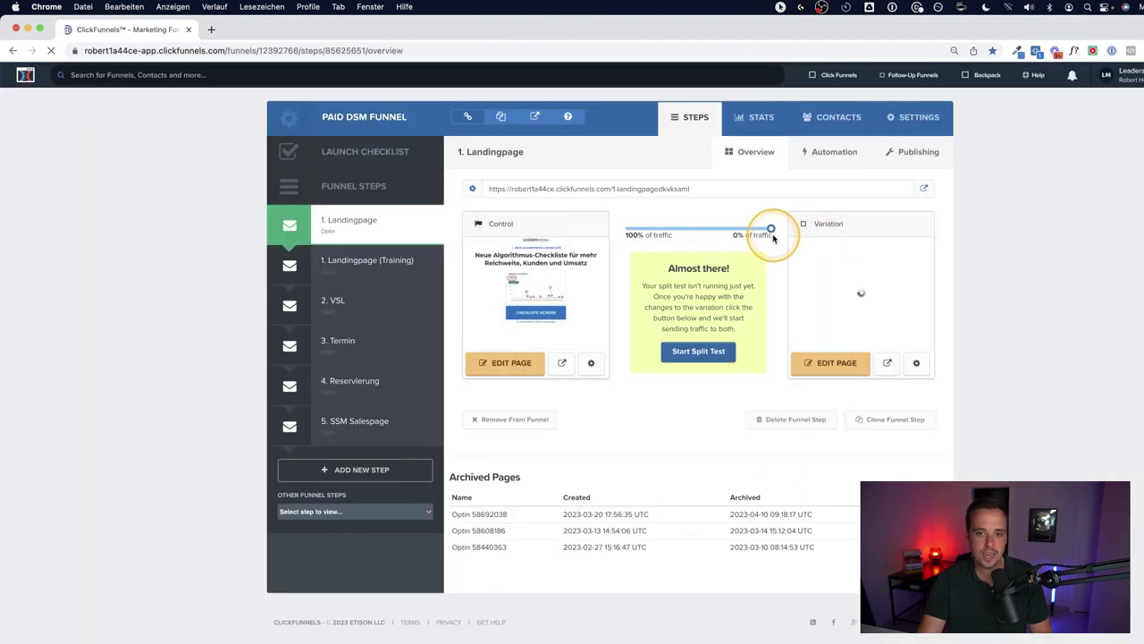
left_click_drag(771, 233, 721, 235)
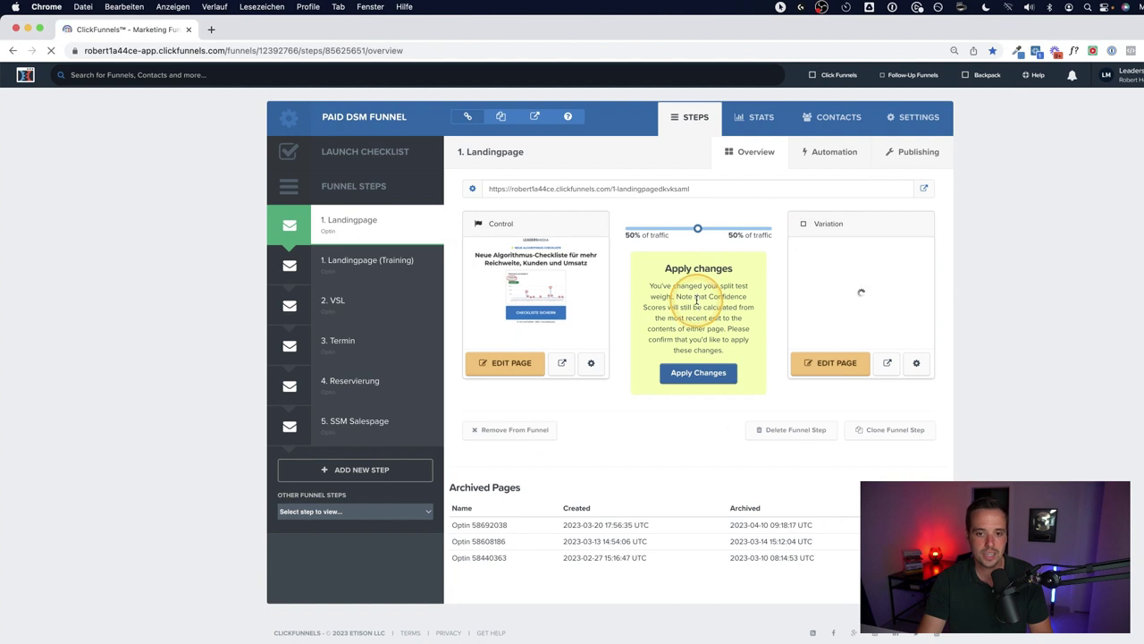
mouse_move(698, 230)
left_mouse_down()
mouse_move(727, 226)
mouse_move(697, 229)
left_mouse_up()
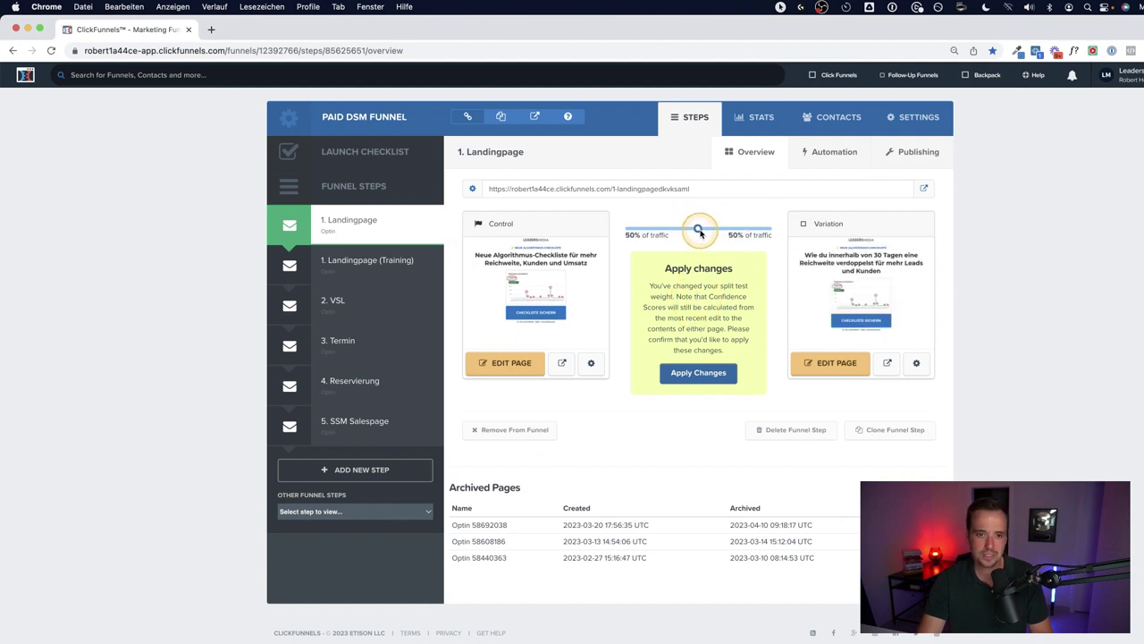
left_click(711, 372)
Change the split test weighting to 70% of traffic for the control and 30% for the variation, and apply it.
mouse_move(599, 277)
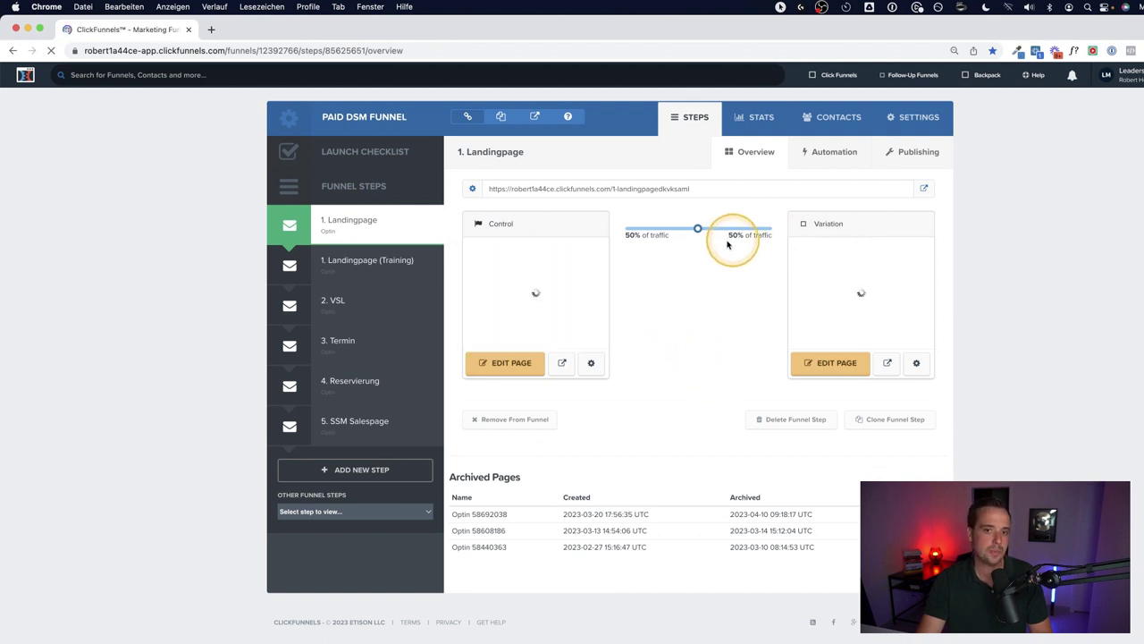
left_click_drag(703, 230, 714, 231)
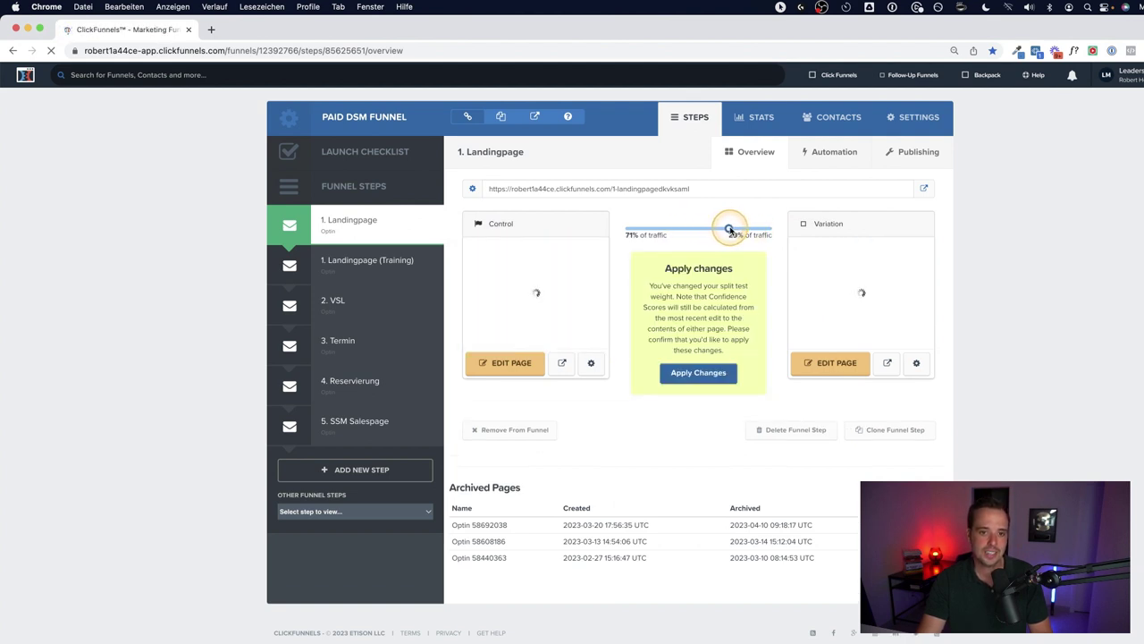
left_click(698, 372)
Preview the landing page variation and load leadersmedia.de/checkliste in the preview's browser tab.
mouse_move(885, 348)
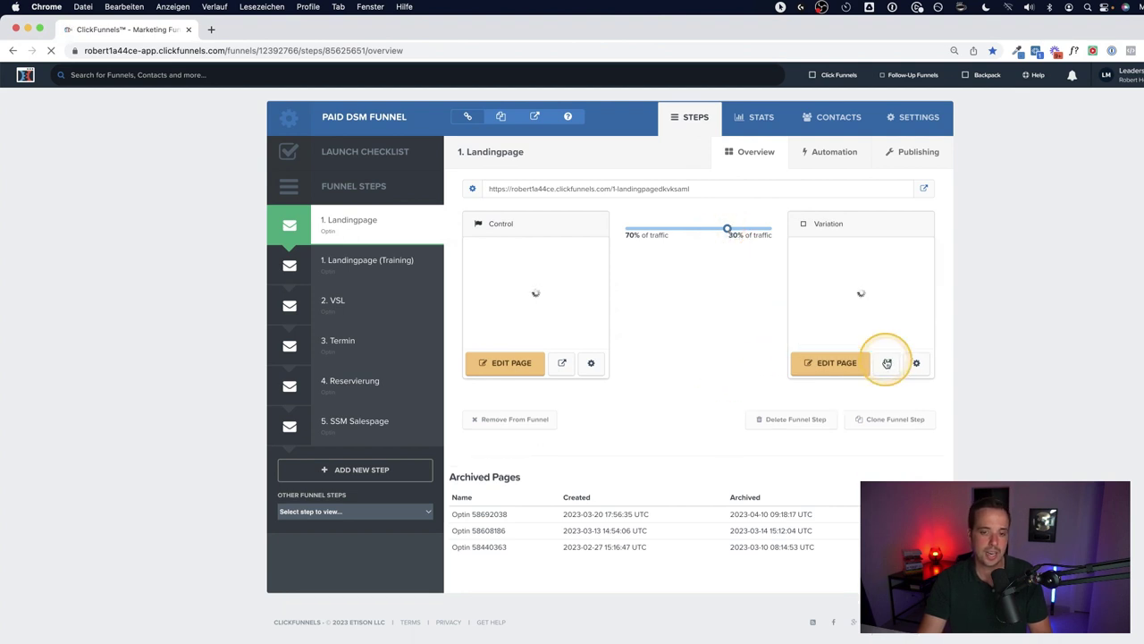
left_click(886, 363)
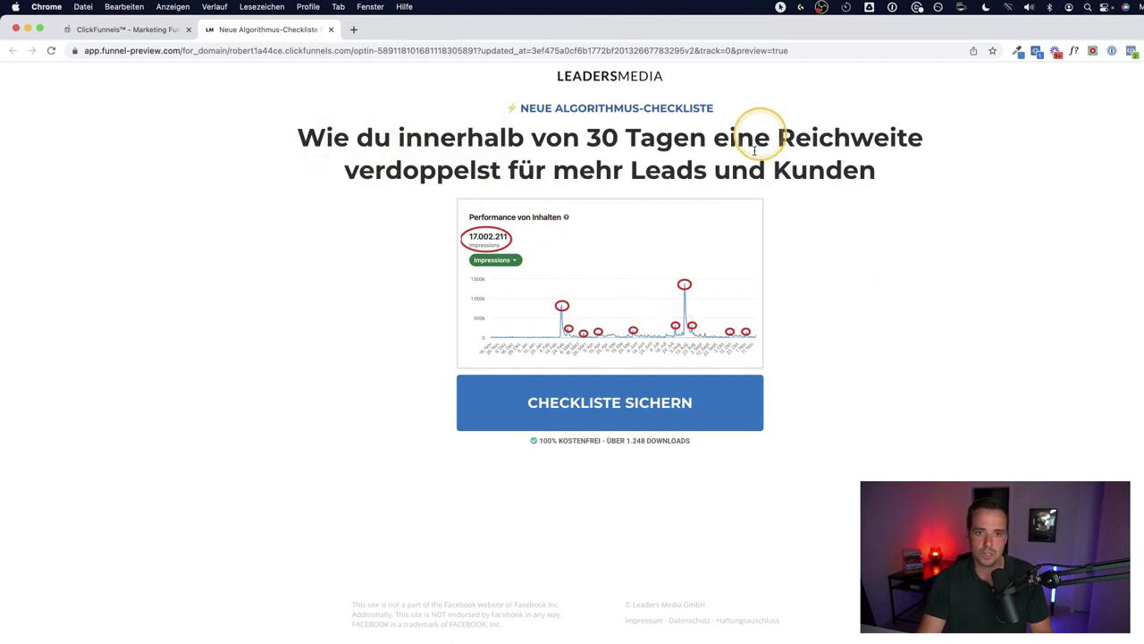
left_click(316, 50)
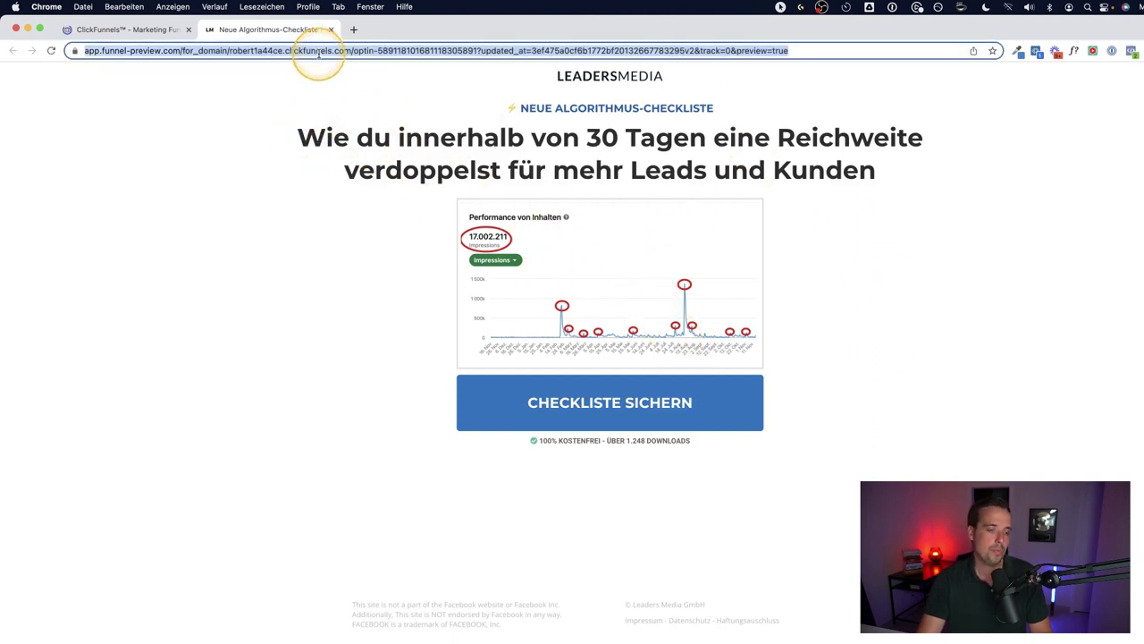
type("leadersmedia.de/")
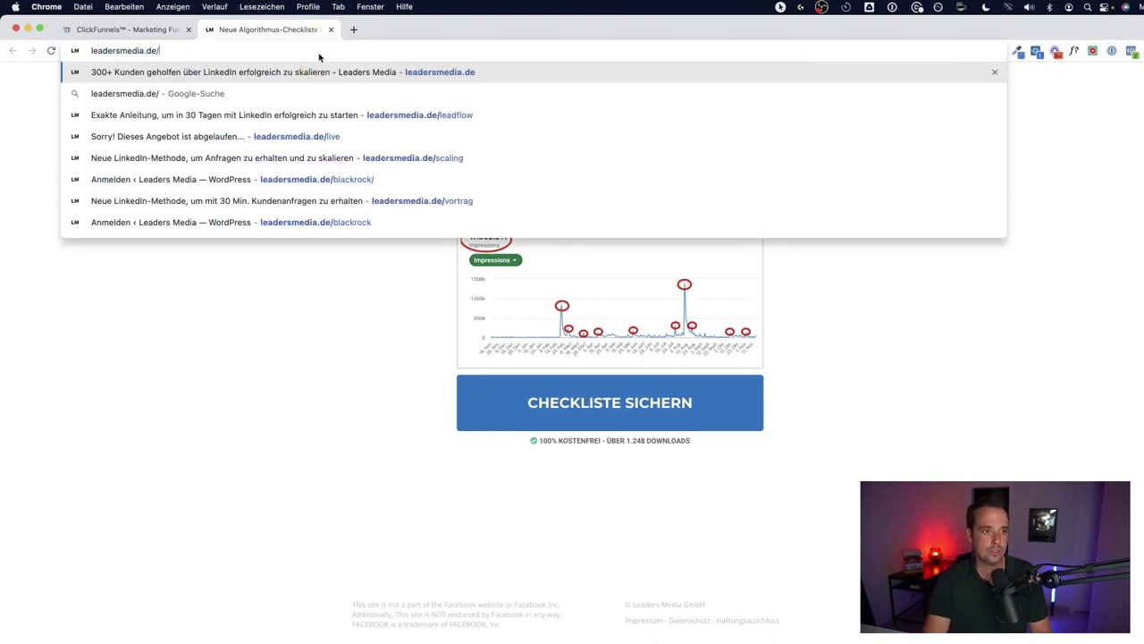
type("checkliste")
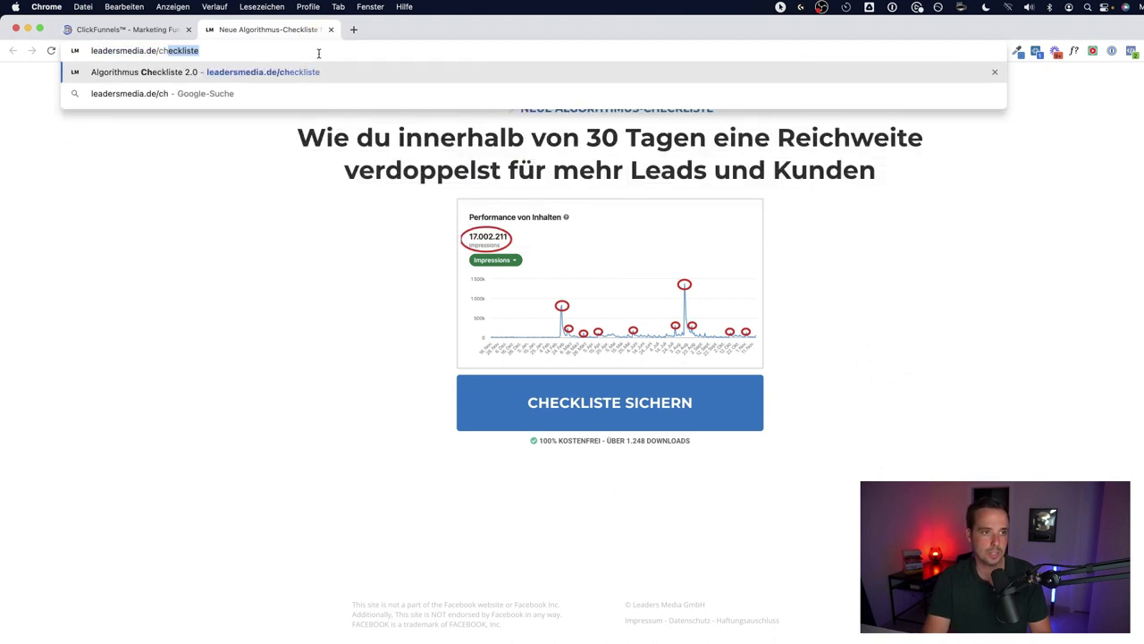
key("Return")
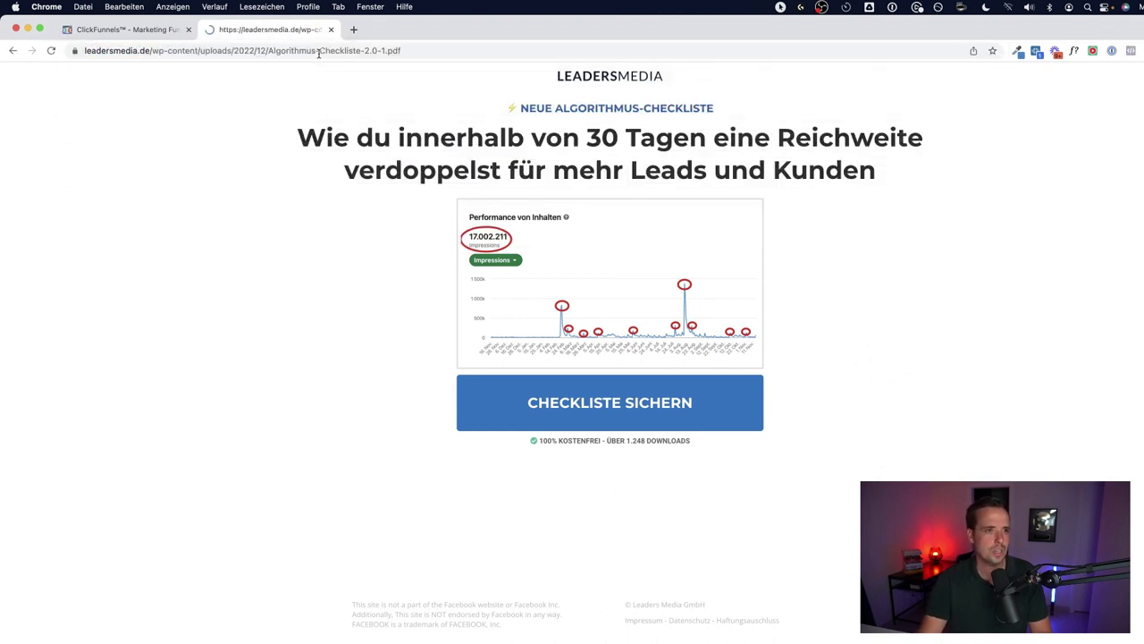
Load leadersmedia.de/algorithmus and view the opt-in popup behind its checklist offer, then dismiss the popup.
left_click(318, 51)
type("leadersmedia.de/algorithmus")
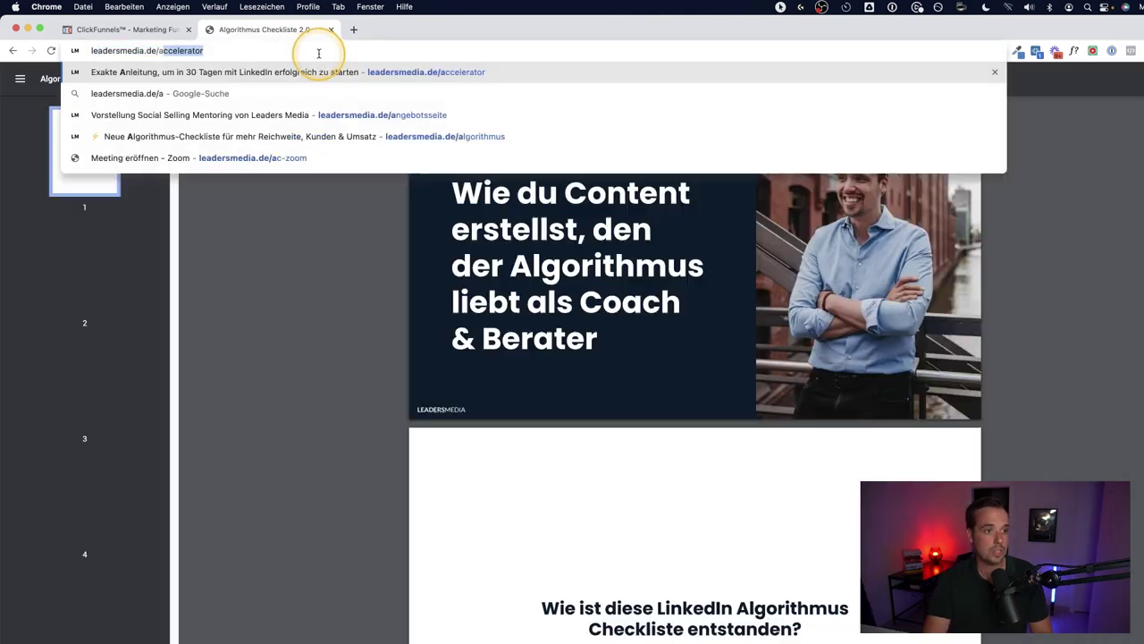
key("Return")
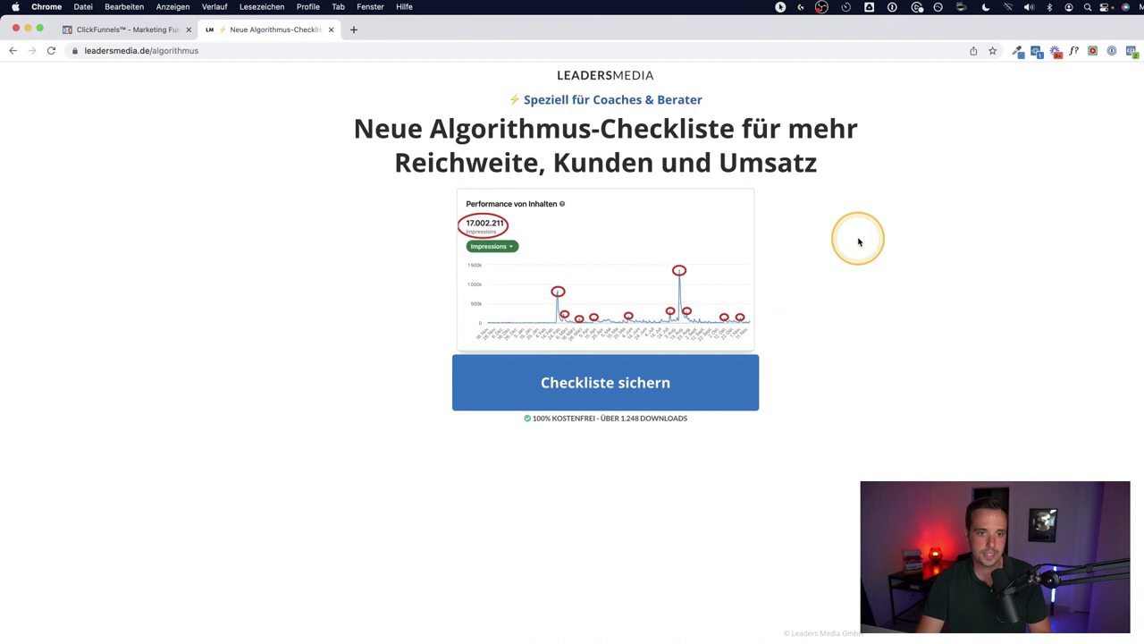
left_click(631, 308)
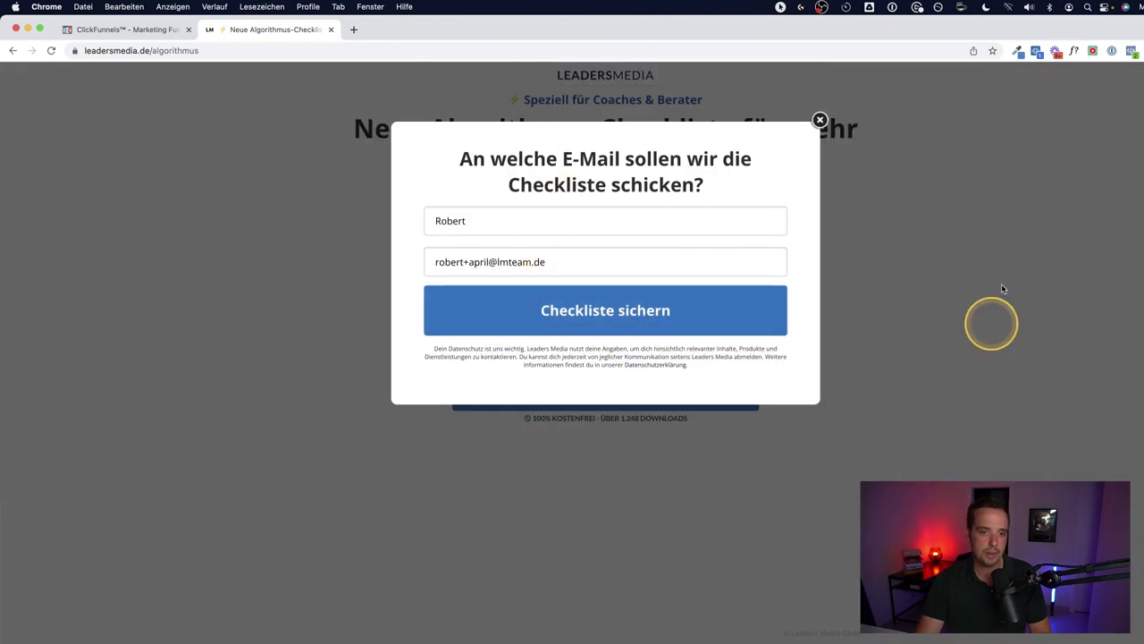
left_click(975, 268)
Reload the live leadersmedia.de/algorithmus page and close it to return to the funnel overview.
left_click(232, 52)
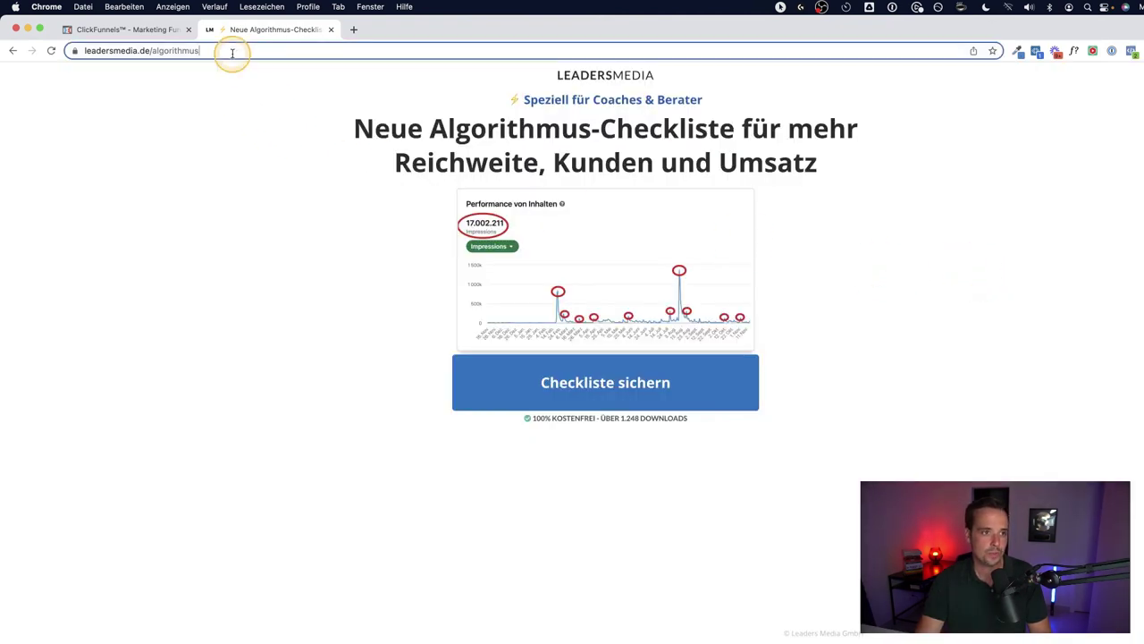
key("super+a")
key("Return")
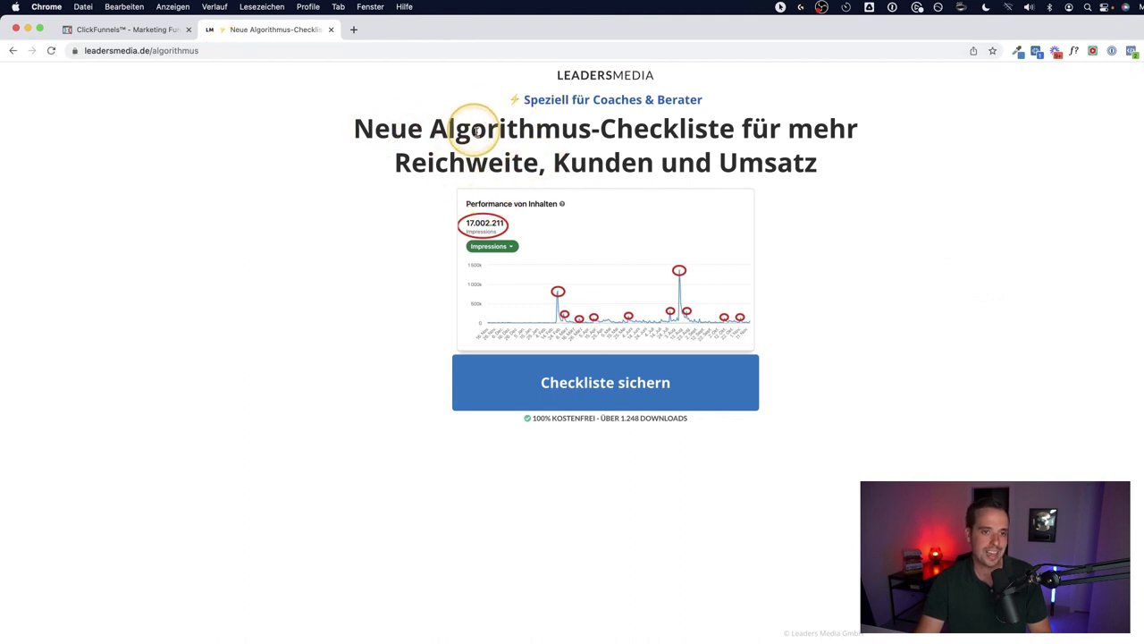
left_click(330, 29)
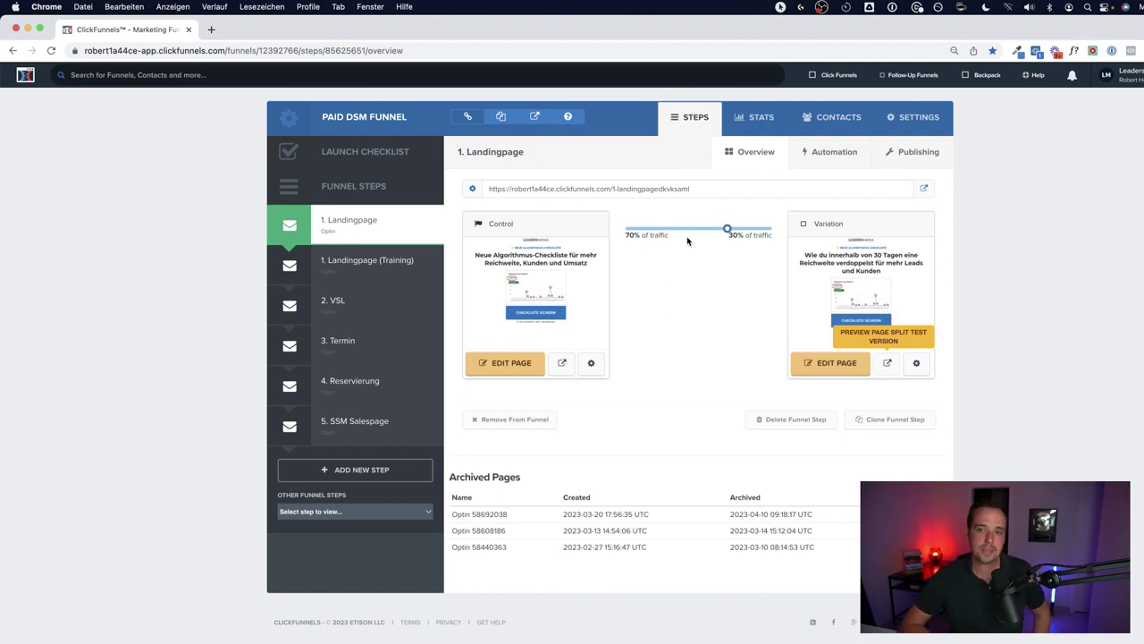
Go to the 2. VSL funnel step and open previews of both its control and variation pages.
left_click(367, 299)
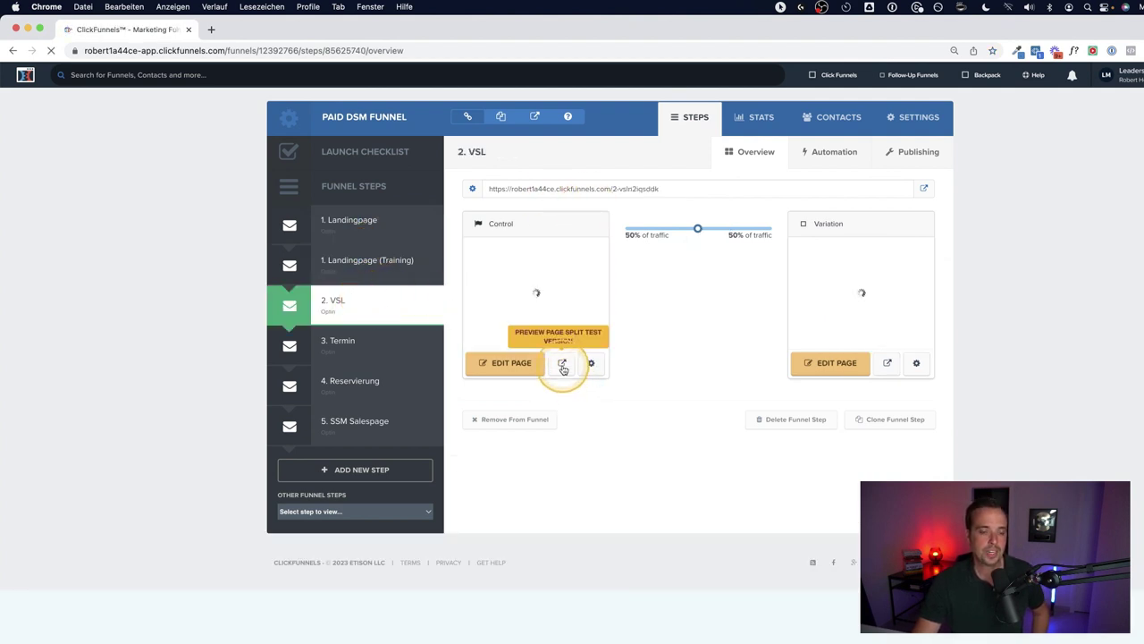
left_click(563, 365)
left_click(134, 30)
left_click(874, 363)
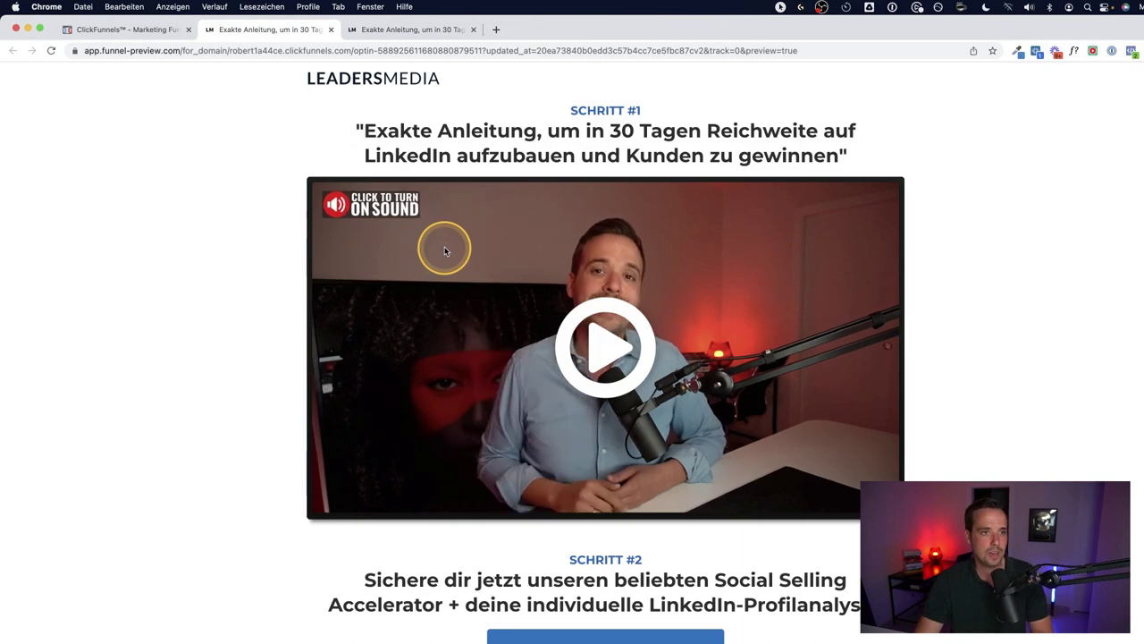
Look through the shorter VSL page version and the checkout page its offer links to.
scroll(446, 254, "down", 2)
scroll(449, 255, "down", 20)
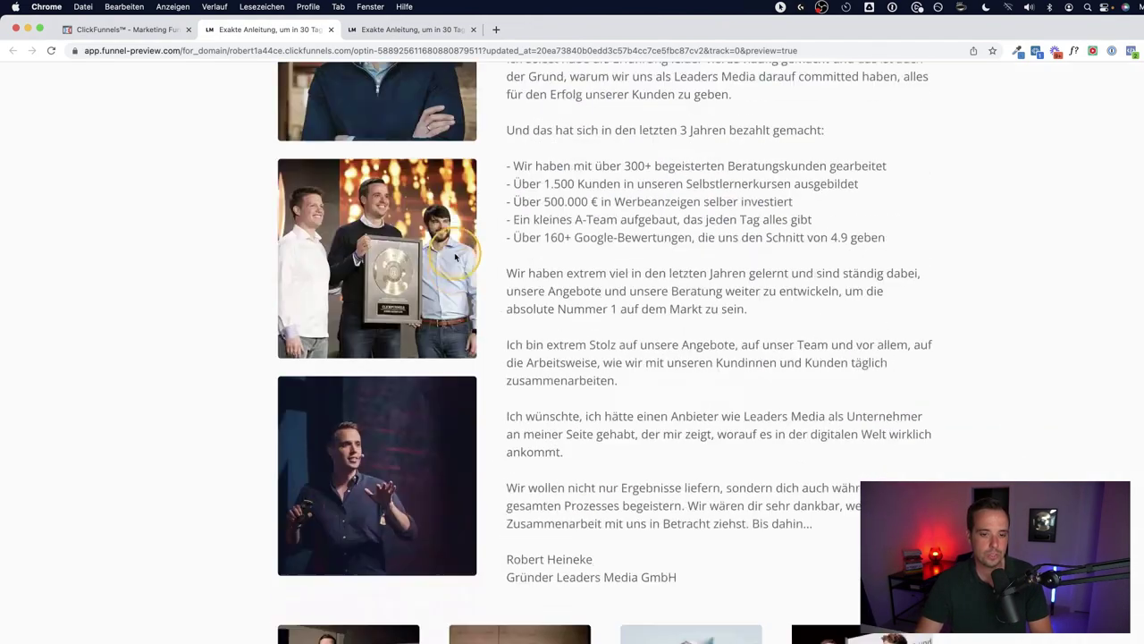
scroll(454, 252, "up", 20)
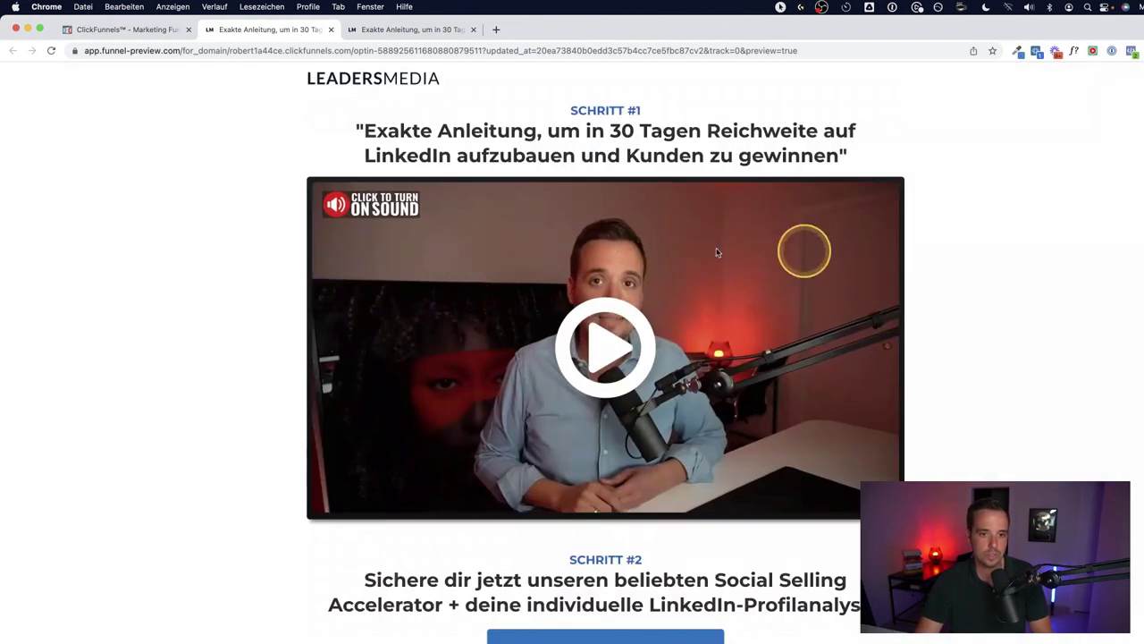
scroll(711, 430, "down", 5)
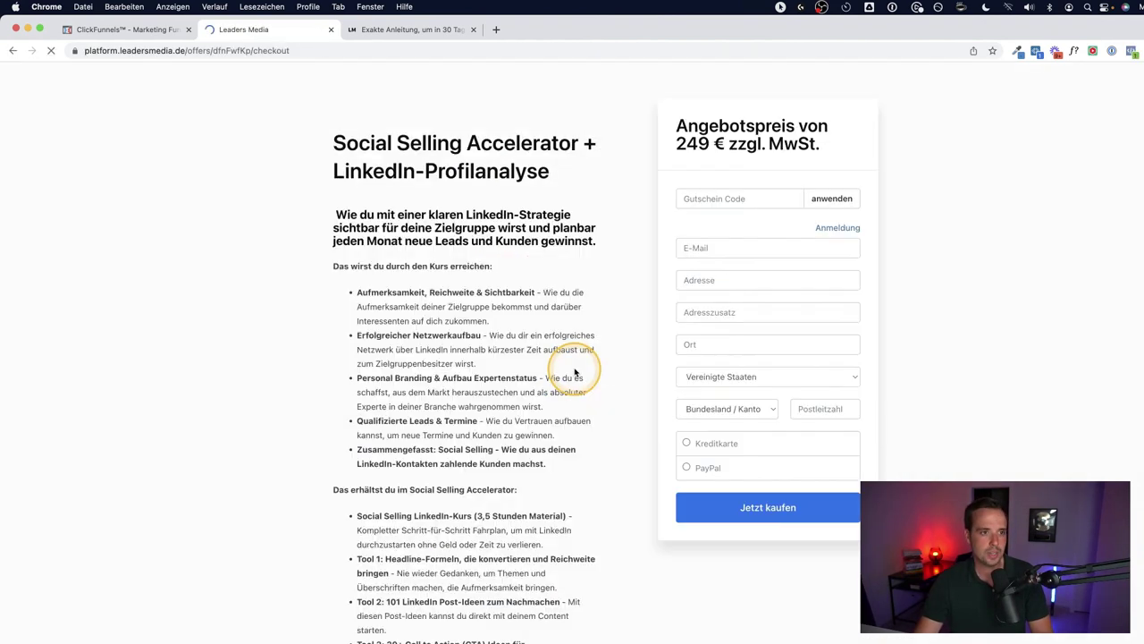
left_click(12, 51)
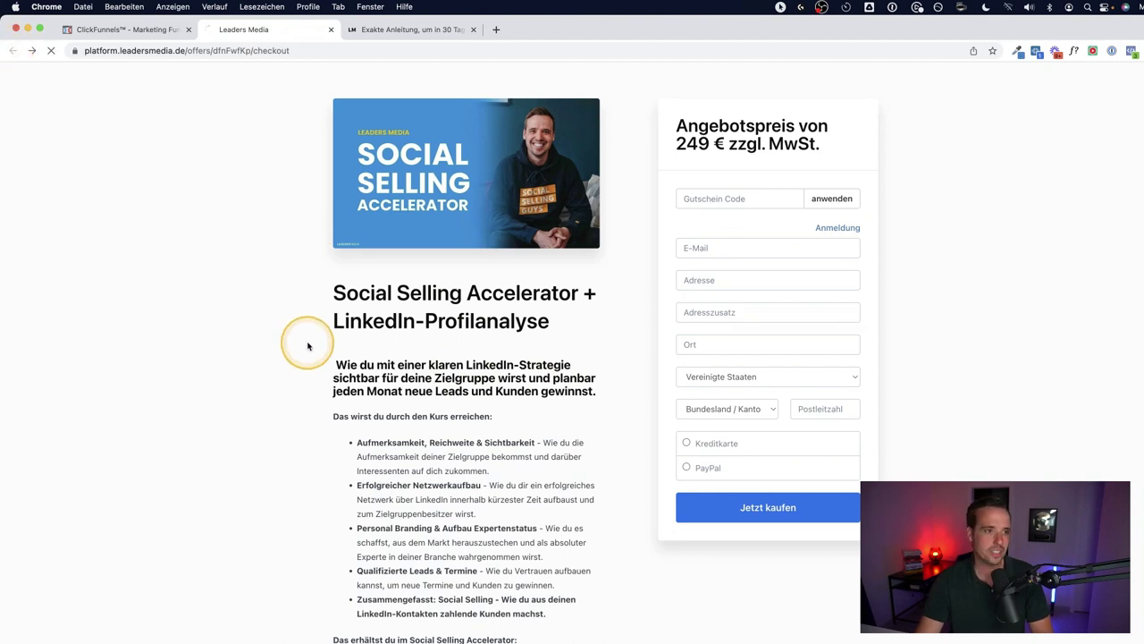
Compare the two VSL previews, checking the video area and the content beneath the offer in each version.
left_click(399, 34)
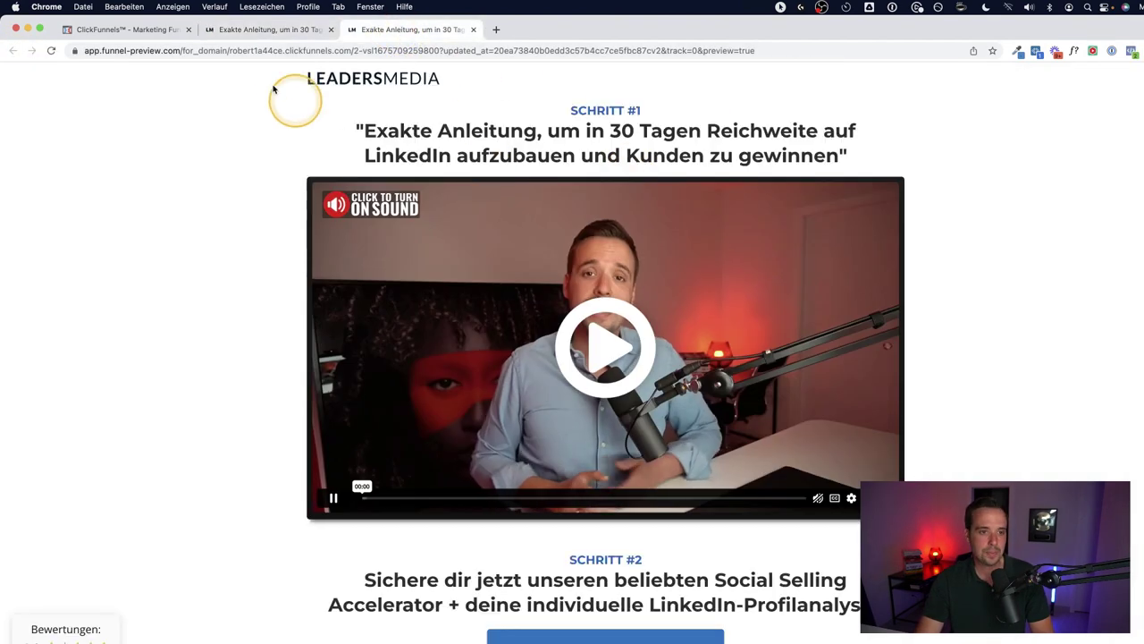
scroll(476, 151, "down", 5)
scroll(476, 152, "up", 5)
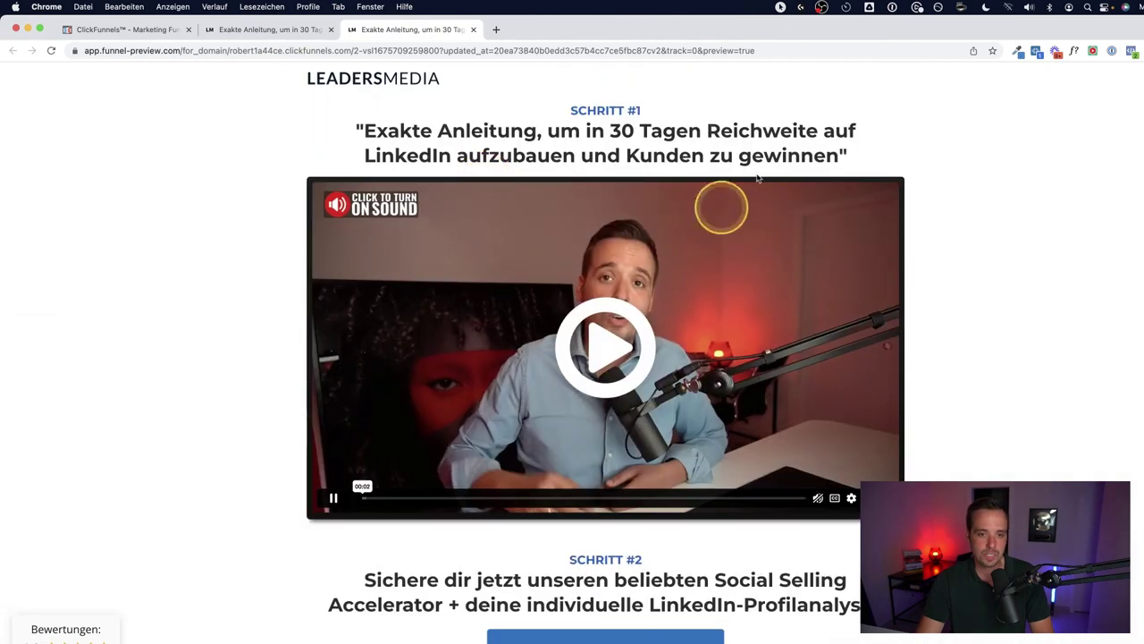
left_click(228, 30)
scroll(466, 242, "up", 5)
scroll(524, 536, "down", 7)
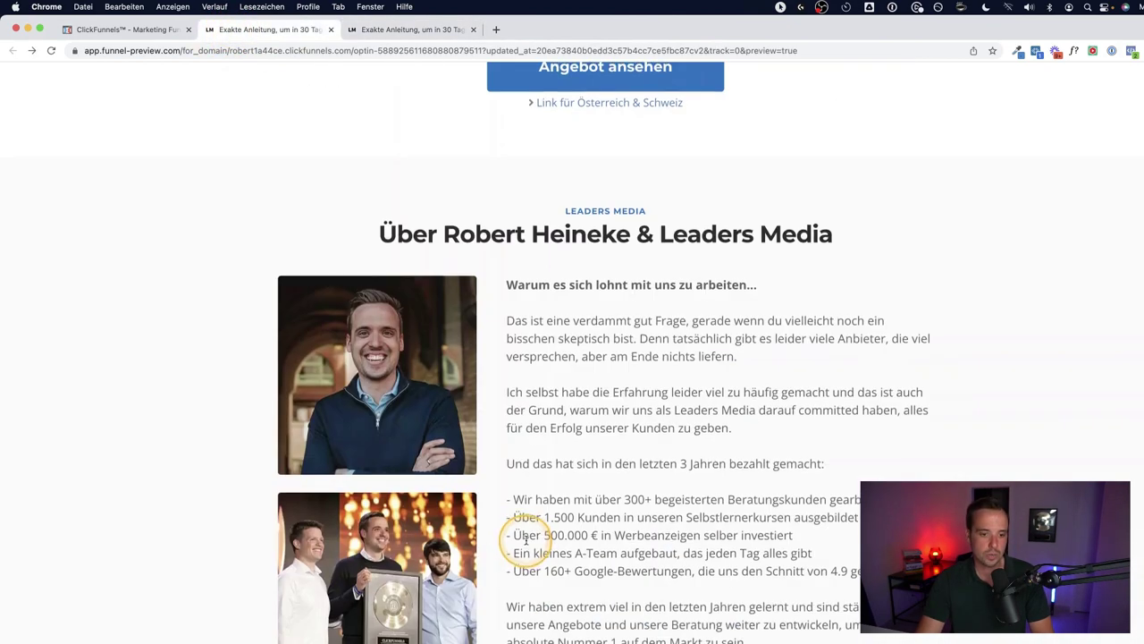
scroll(537, 357, "up", 7)
Examine the longer VSL version's testimonials, course overview, guarantee, customer reviews, FAQ and closing offer section.
left_click(407, 33)
scroll(623, 205, "down", 10)
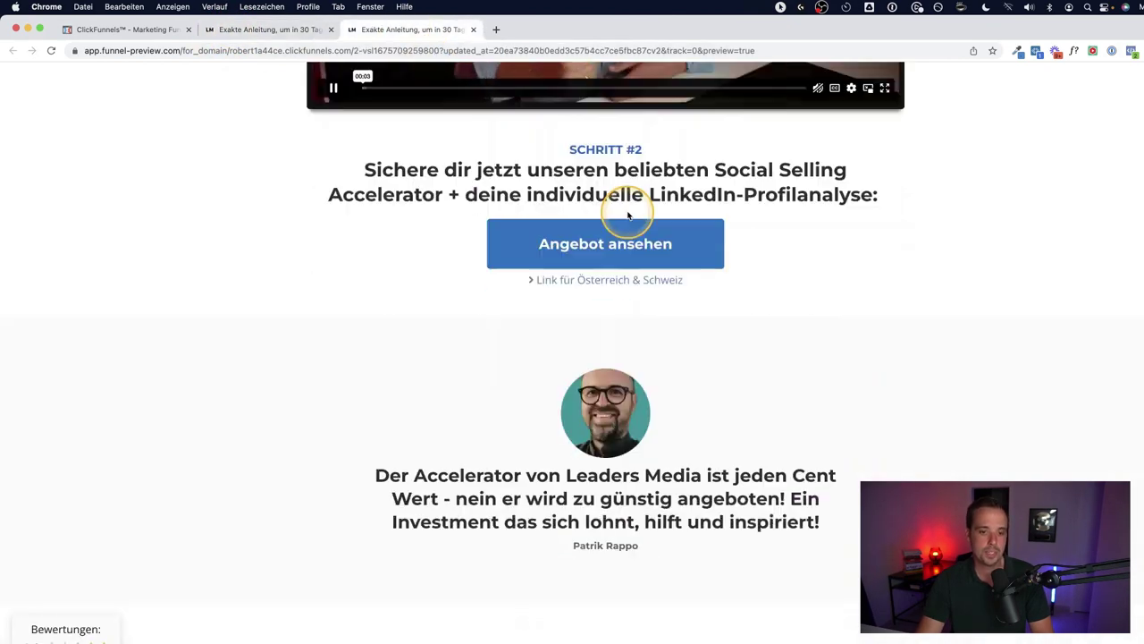
scroll(623, 237, "down", 10)
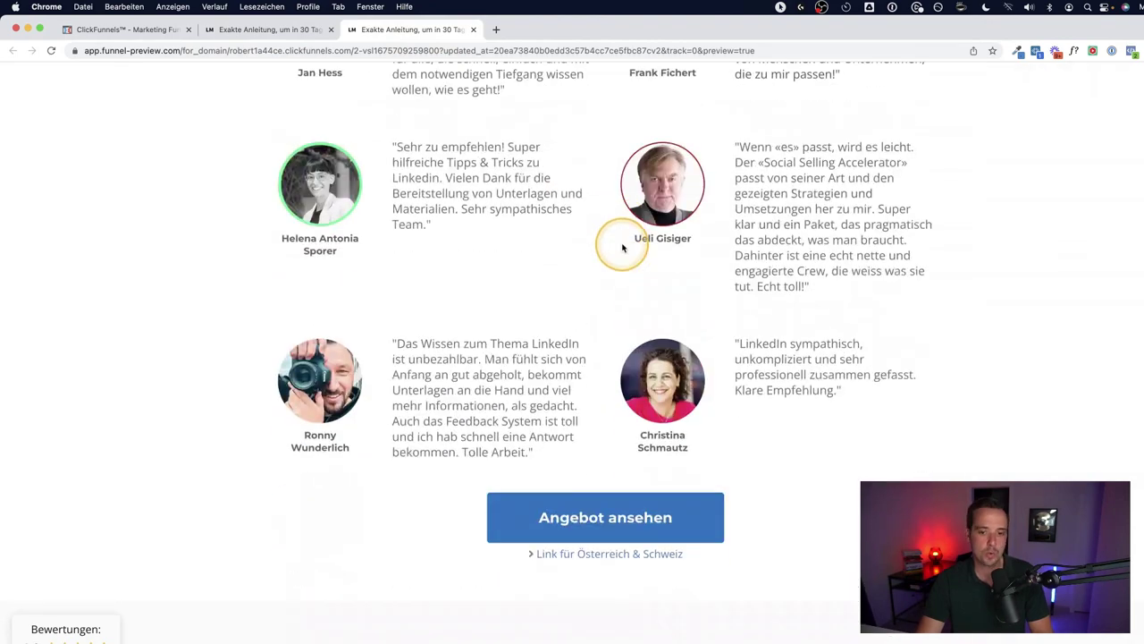
scroll(623, 250, "down", 10)
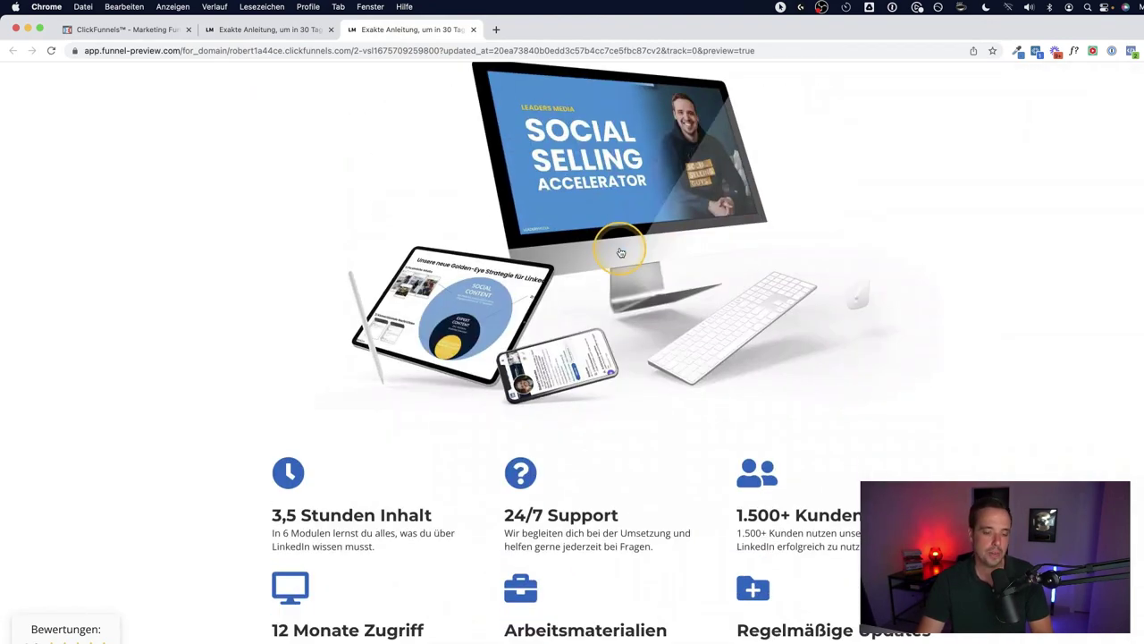
scroll(623, 252, "down", 15)
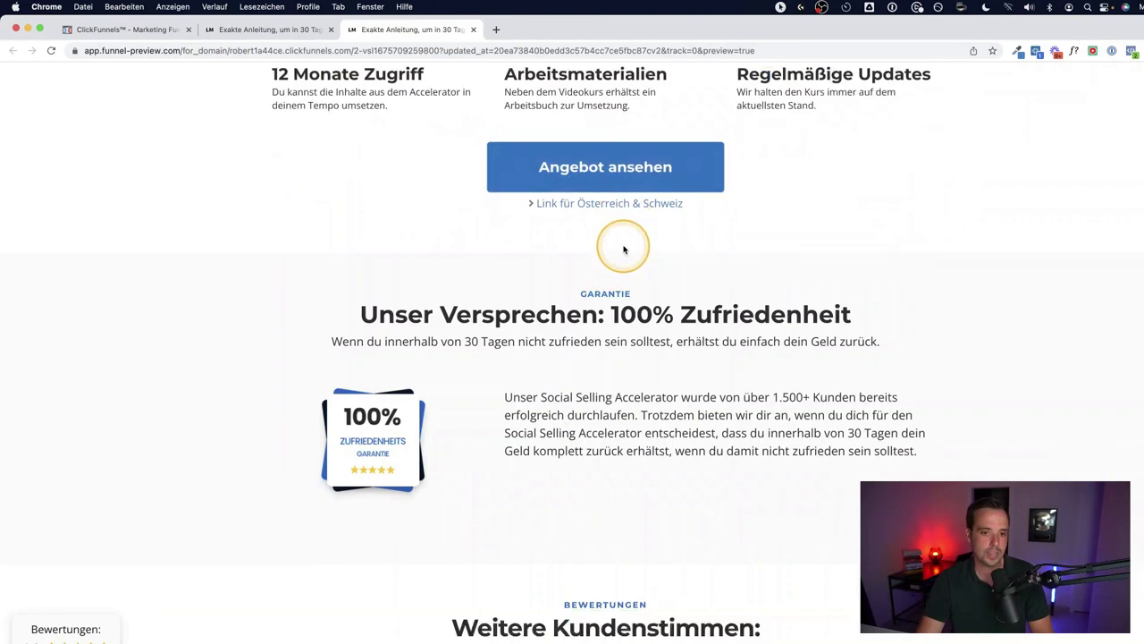
scroll(626, 250, "down", 15)
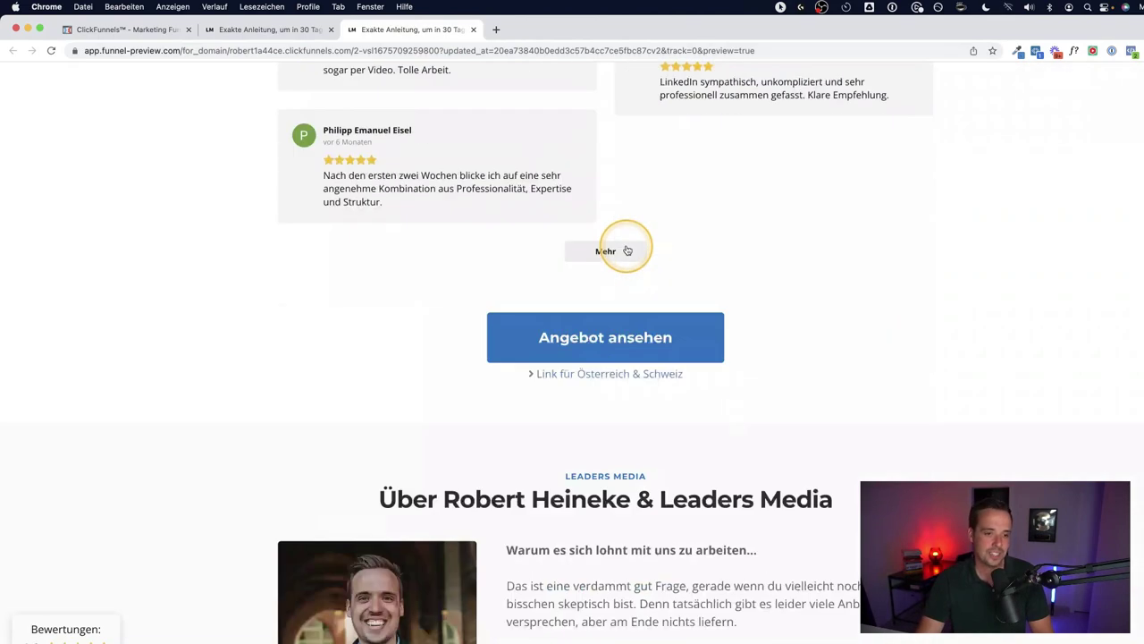
scroll(627, 250, "down", 15)
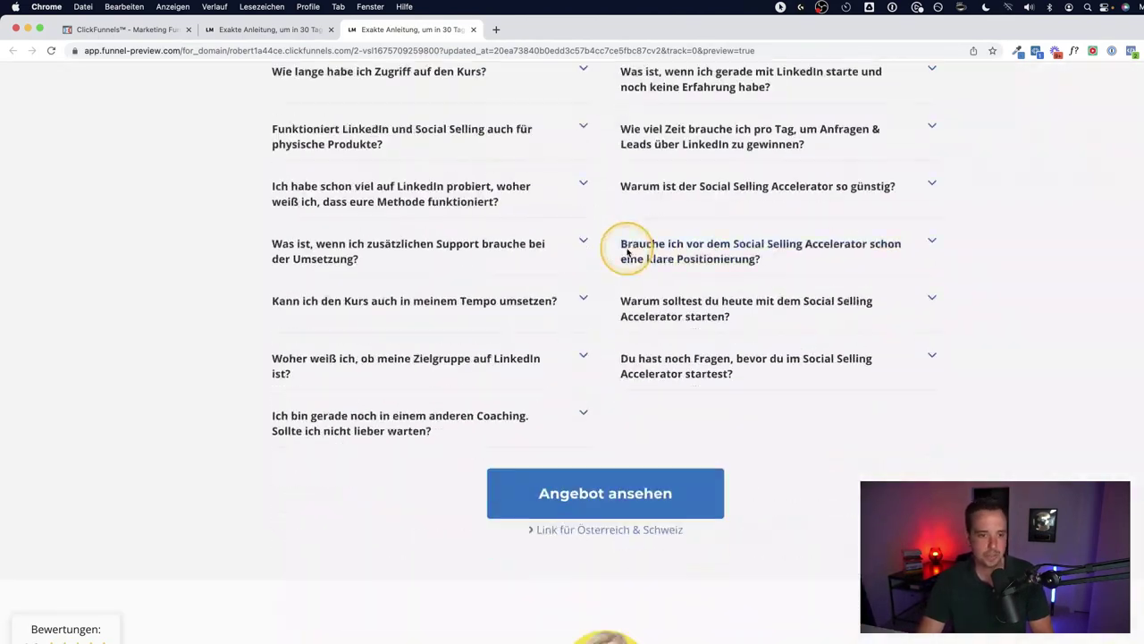
scroll(722, 289, "down", 6)
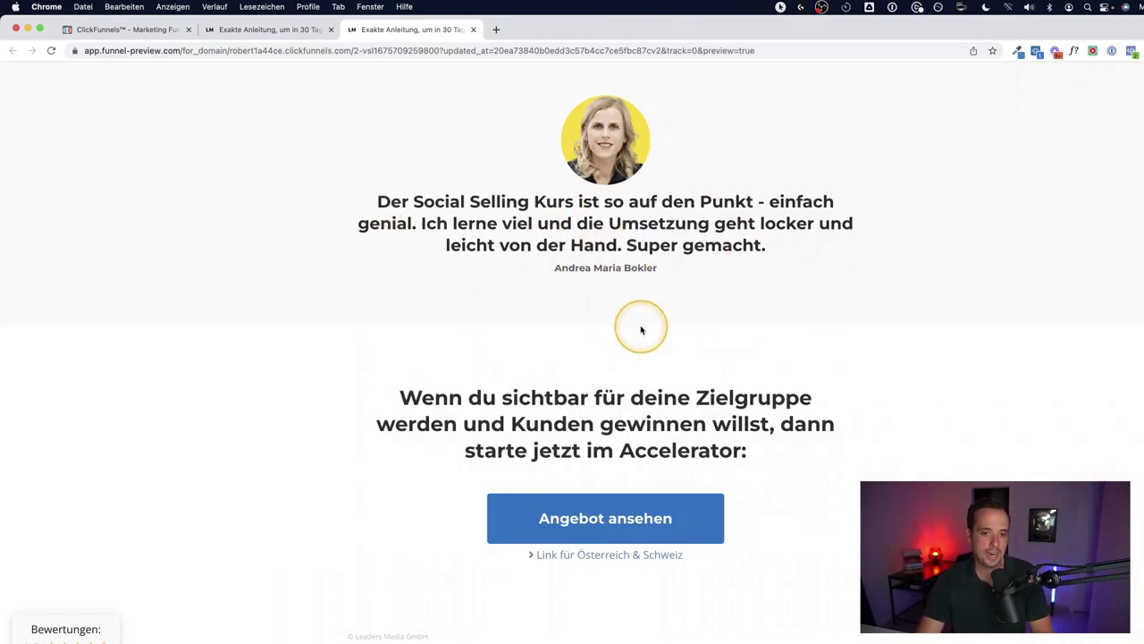
scroll(641, 328, "up", 20)
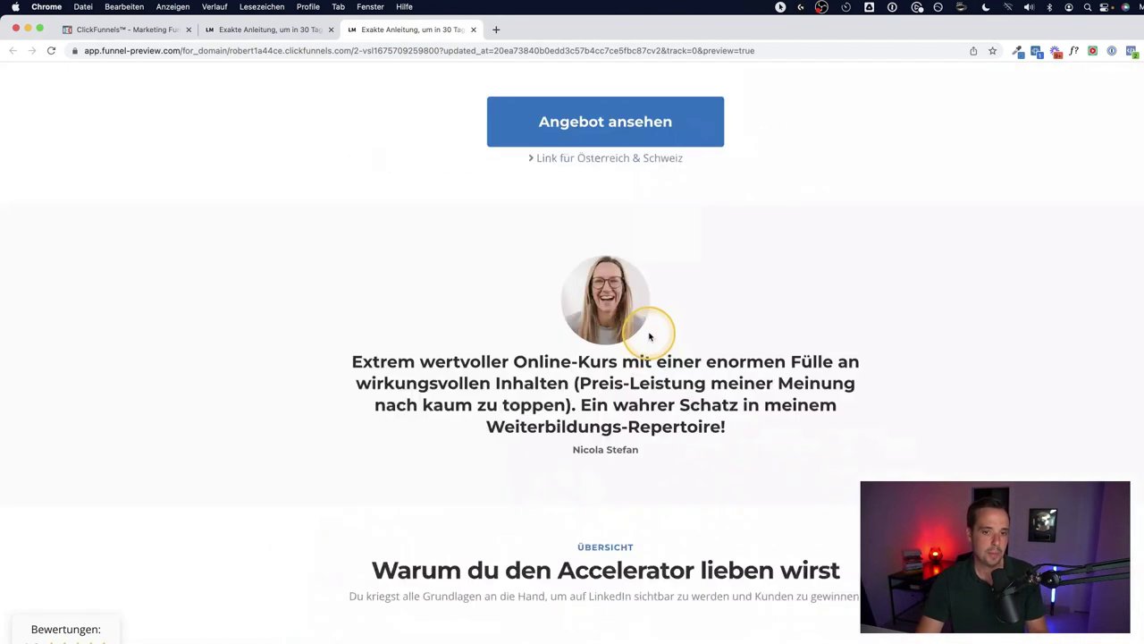
scroll(659, 344, "down", 3)
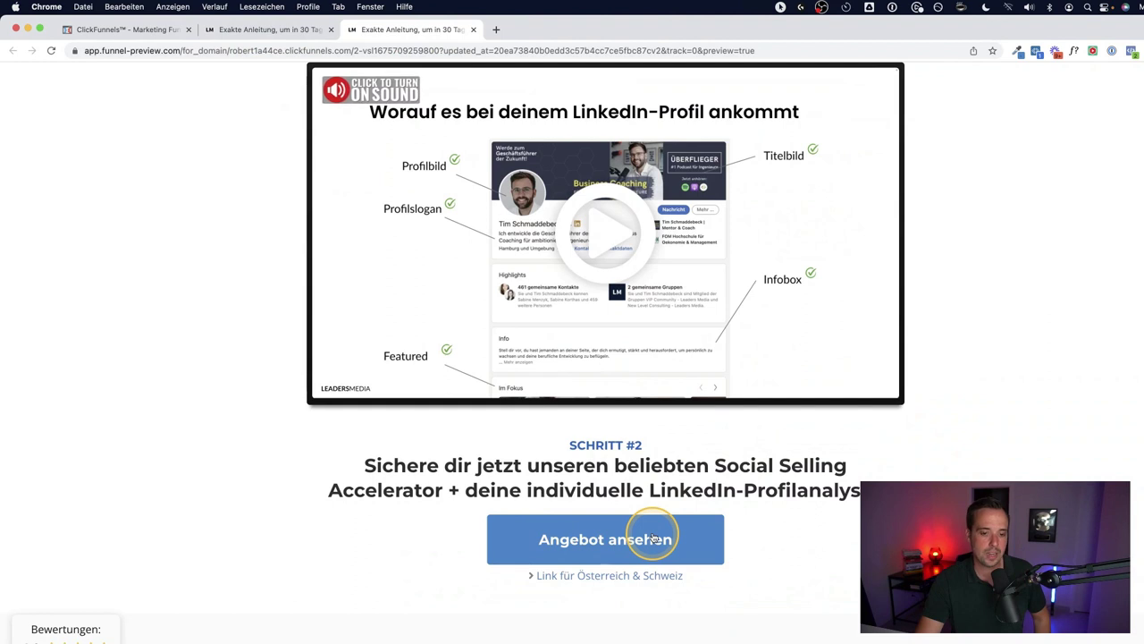
Compare the headline and video sections of the control and variation VSL previews.
left_click(267, 29)
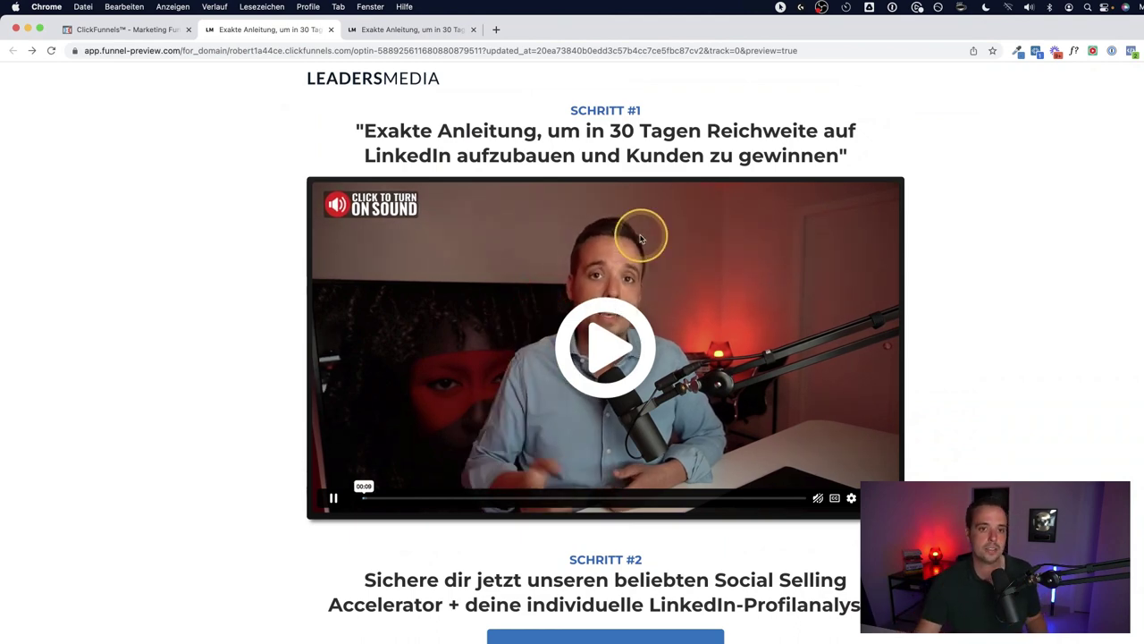
scroll(640, 238, "down", 3)
scroll(644, 241, "up", 3)
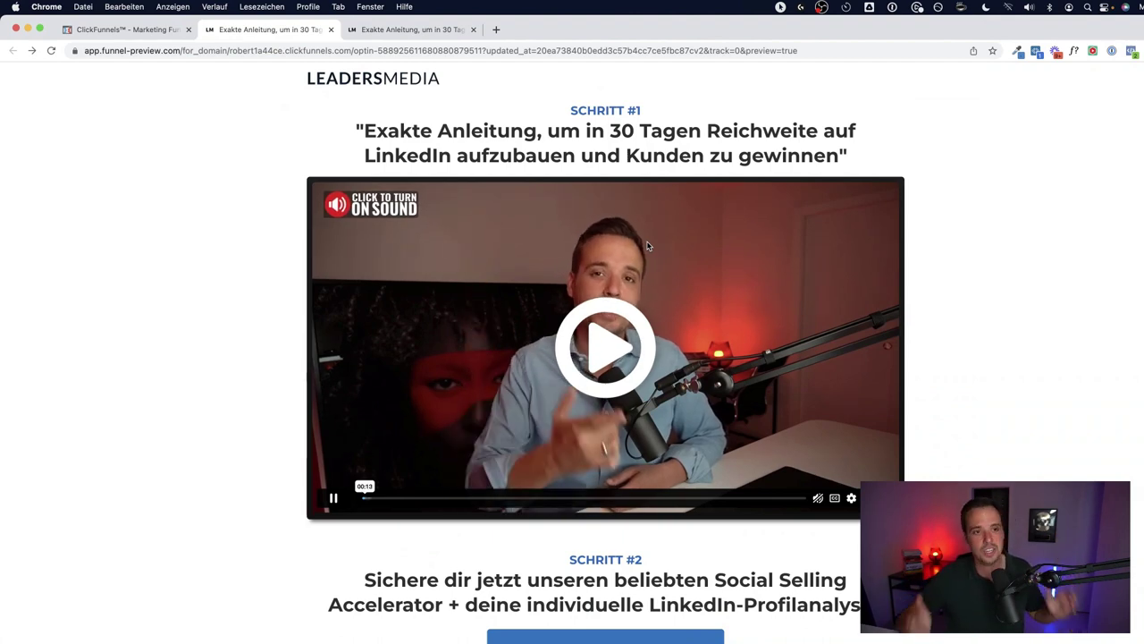
left_click(409, 29)
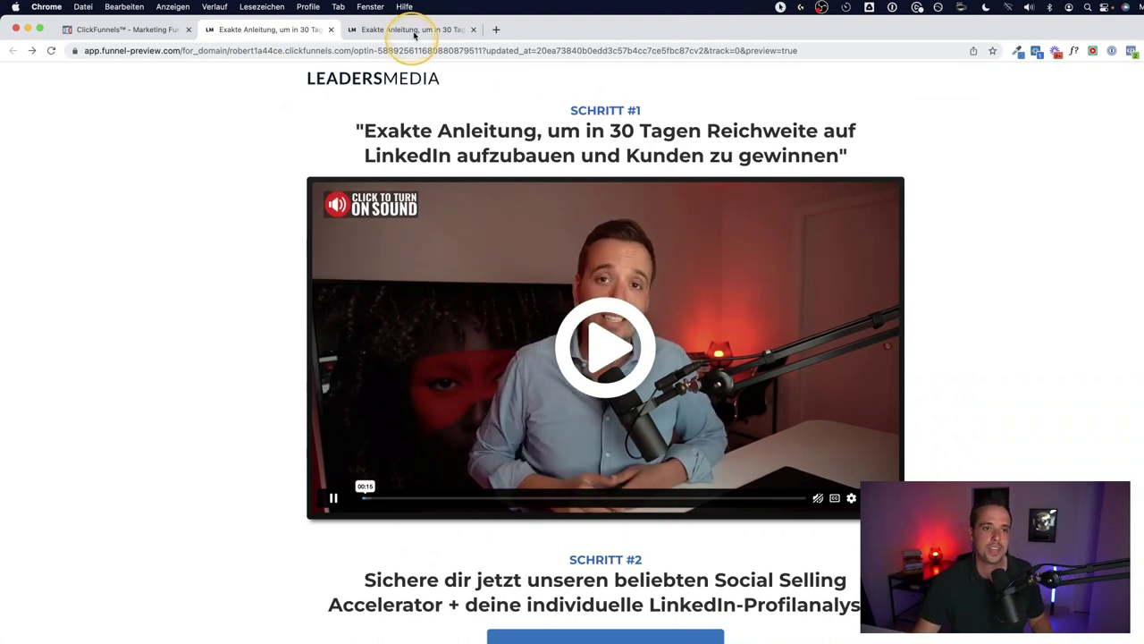
scroll(715, 228, "up", 3)
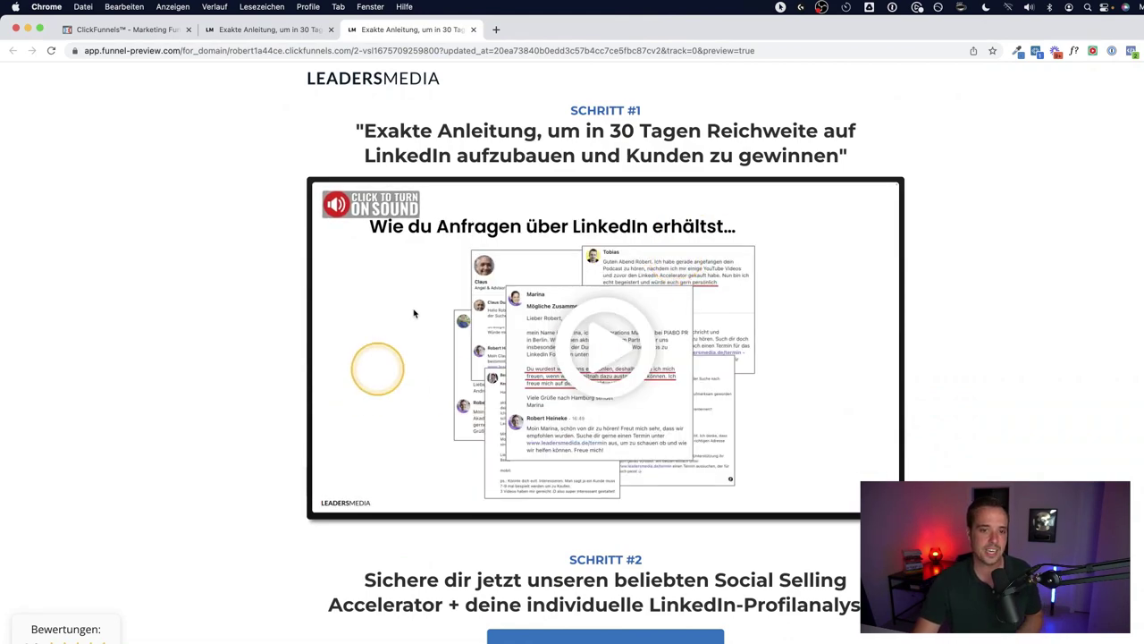
Skim the longer VSL version's testimonials, course overview, guarantee and reviews, then close both VSL previews.
scroll(636, 453, "down", 15)
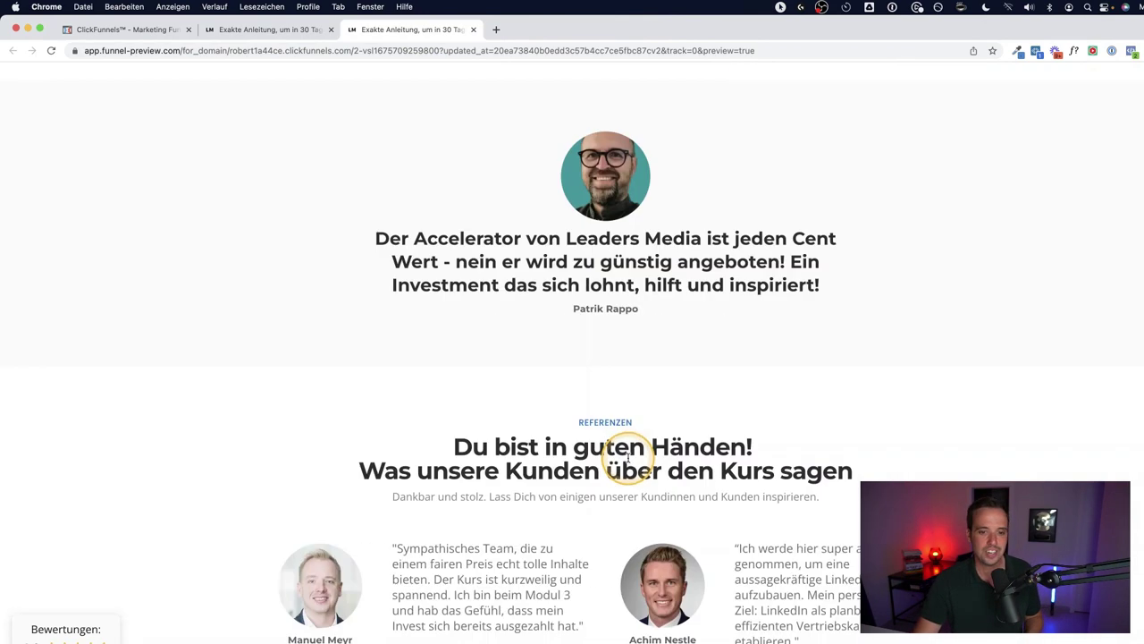
scroll(631, 465, "down", 10)
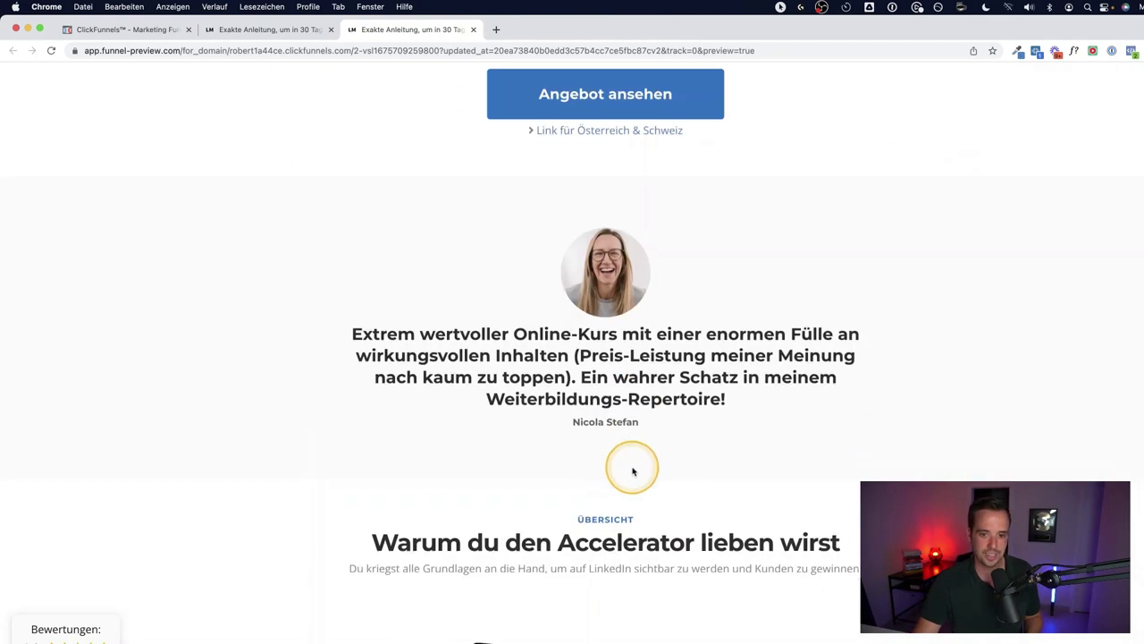
scroll(633, 472, "down", 15)
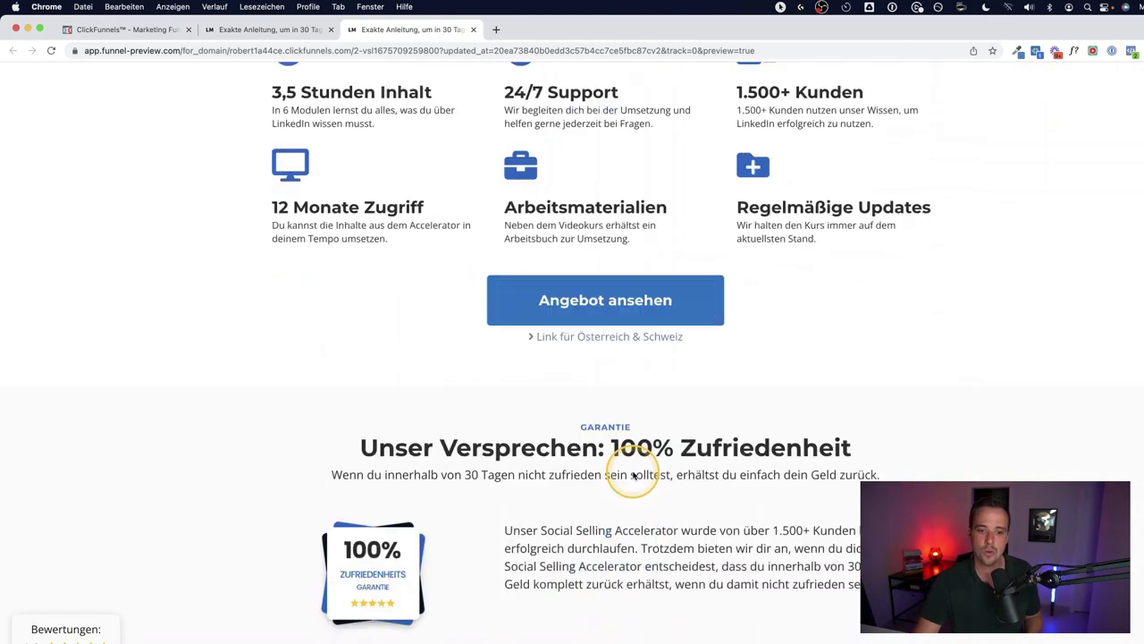
scroll(635, 474, "down", 15)
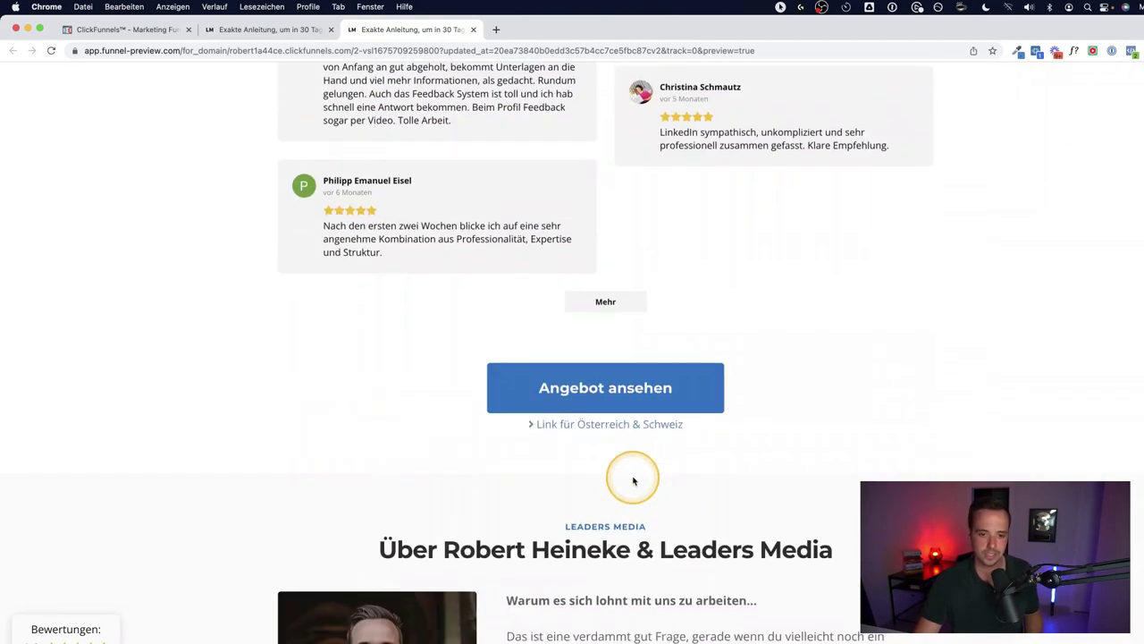
scroll(633, 481, "up", 20)
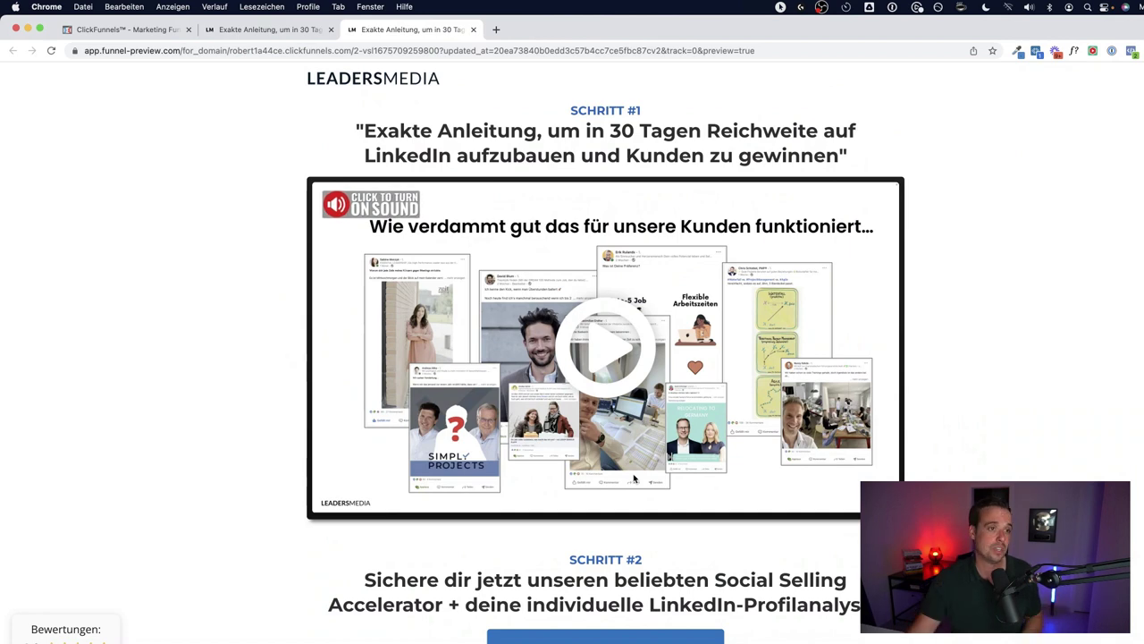
left_click(473, 29)
left_click(331, 30)
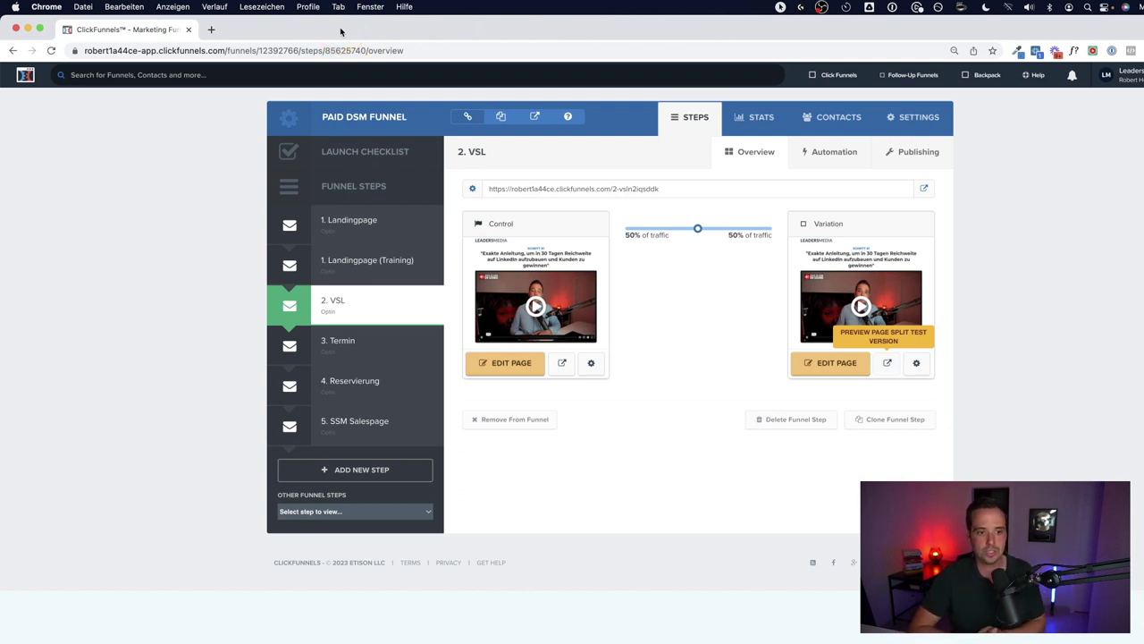
Go to the 3. Termin funnel step, preview its appointment booking page, and close the preview.
left_click(361, 343)
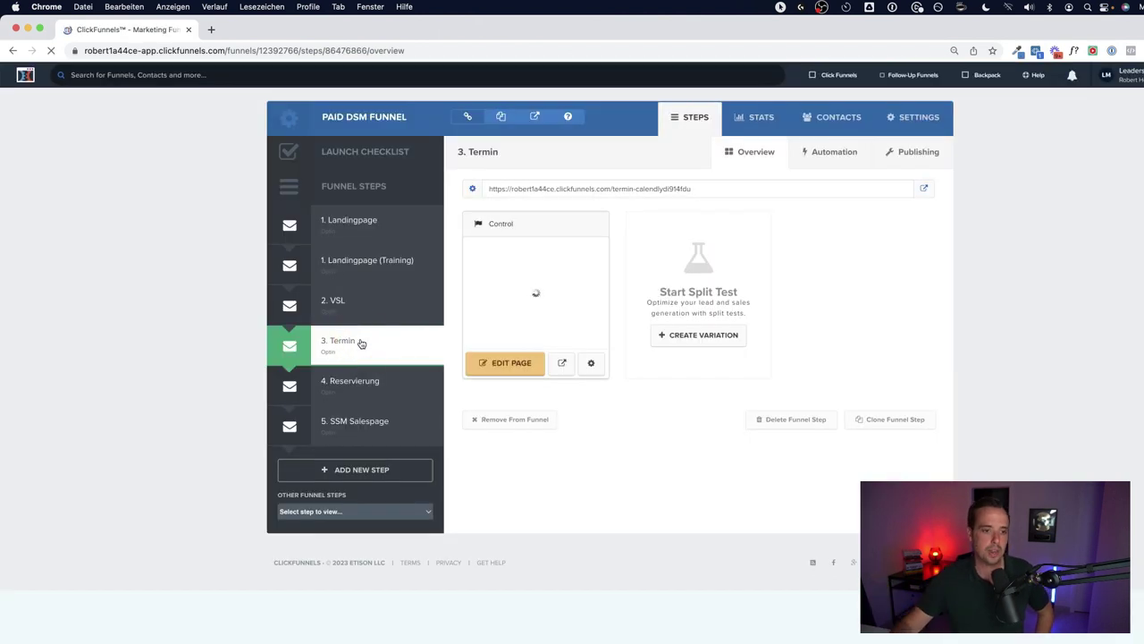
left_click(371, 345)
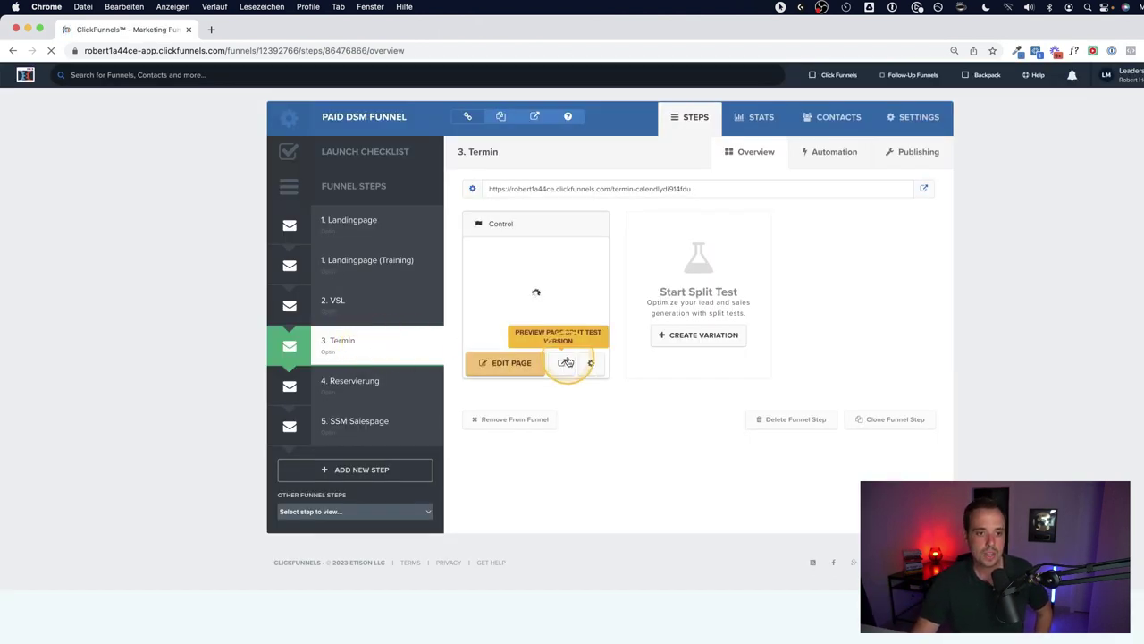
left_click(564, 363)
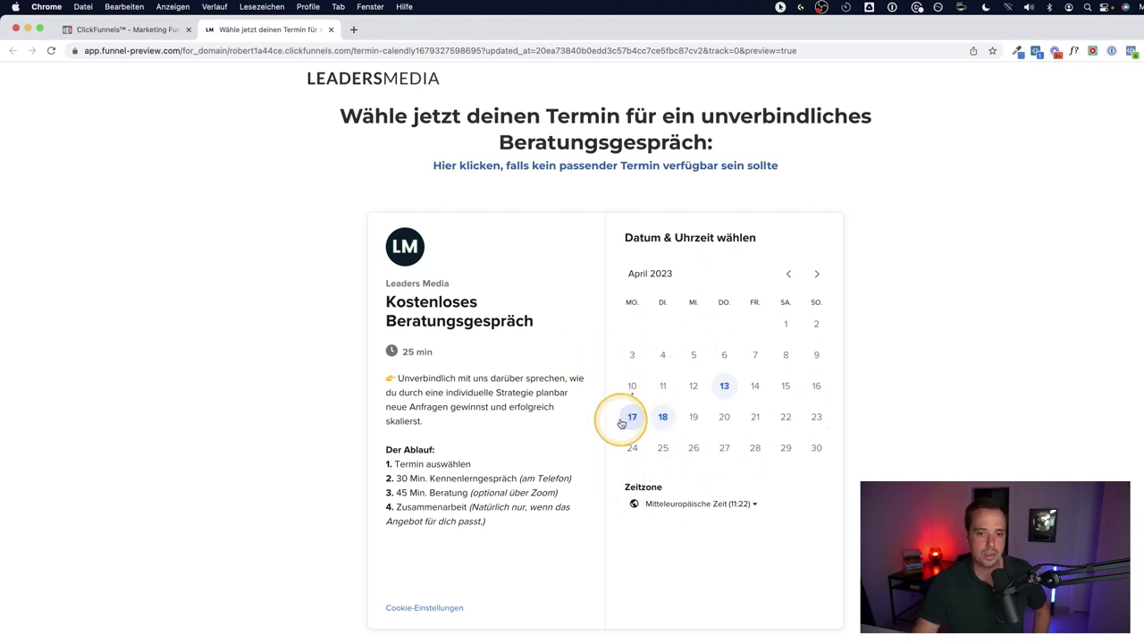
left_click(331, 30)
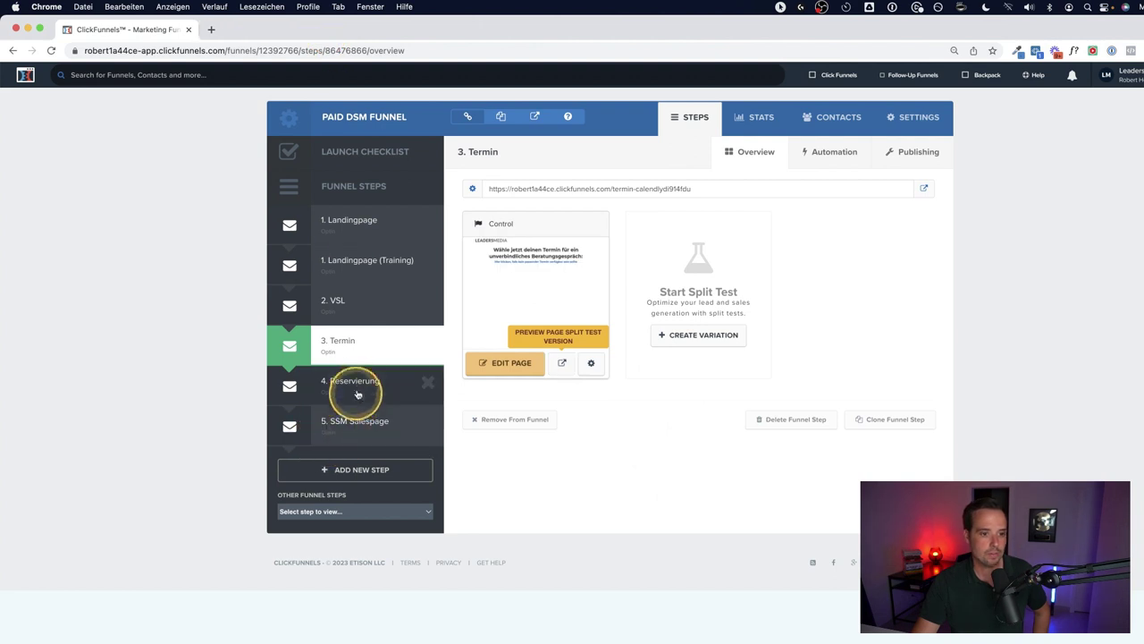
Go to the 4. Reservierung funnel step, preview its confirmation page, and close the preview.
left_click(357, 387)
left_click(562, 363)
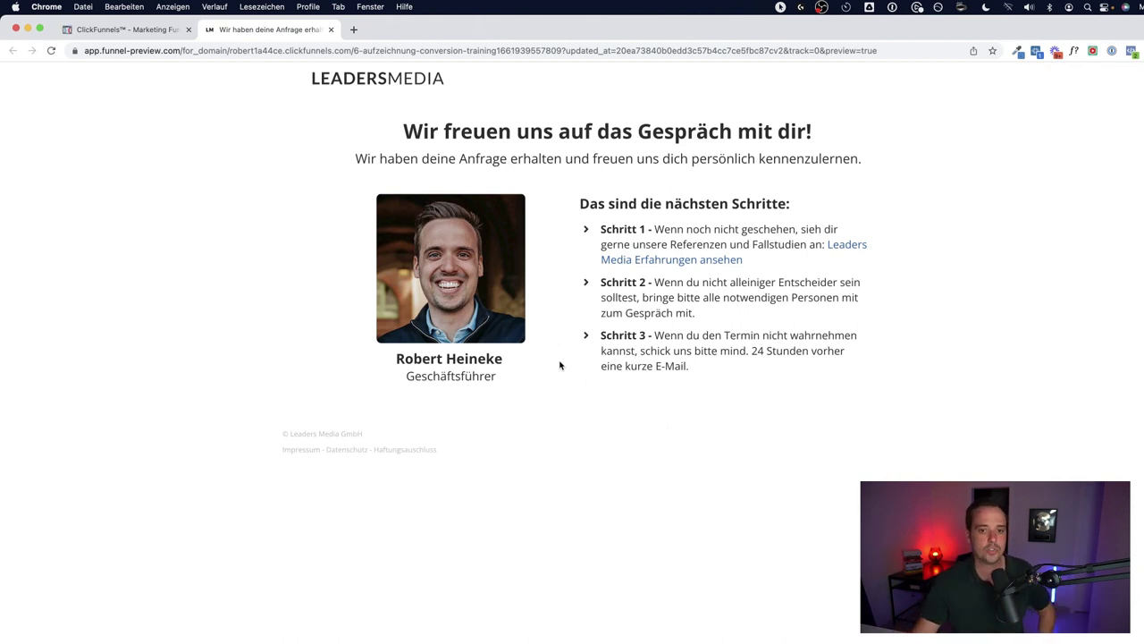
left_click(332, 30)
Preview the 5. SSM Salespage step and look through its testimonials, customer results and mentoring process sections, closing the preview at the end.
left_click(354, 433)
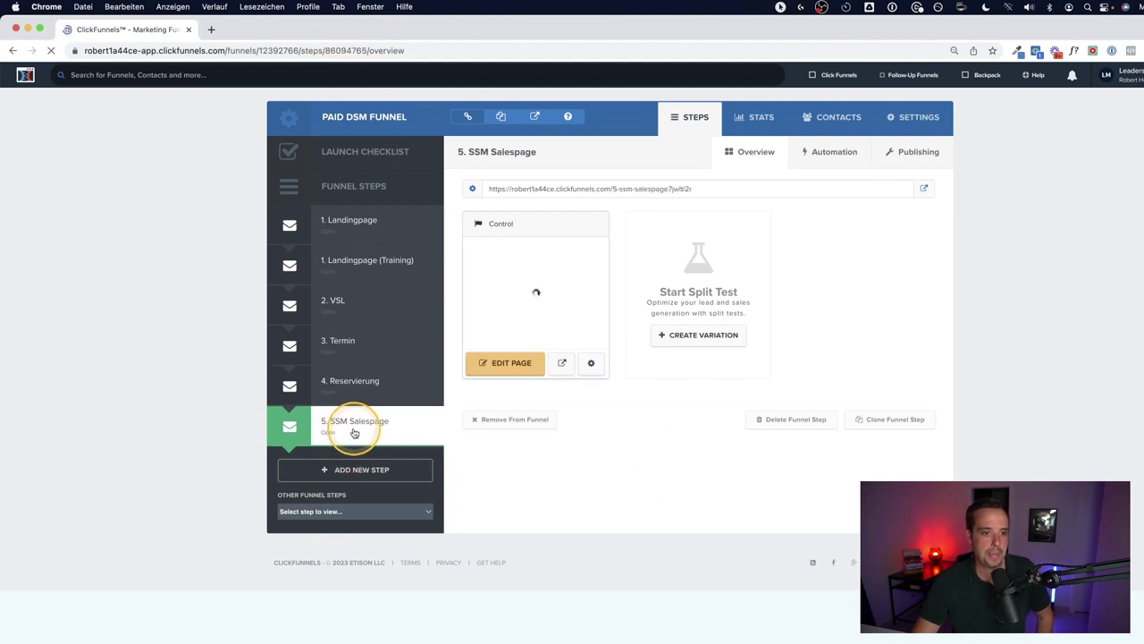
left_click(561, 362)
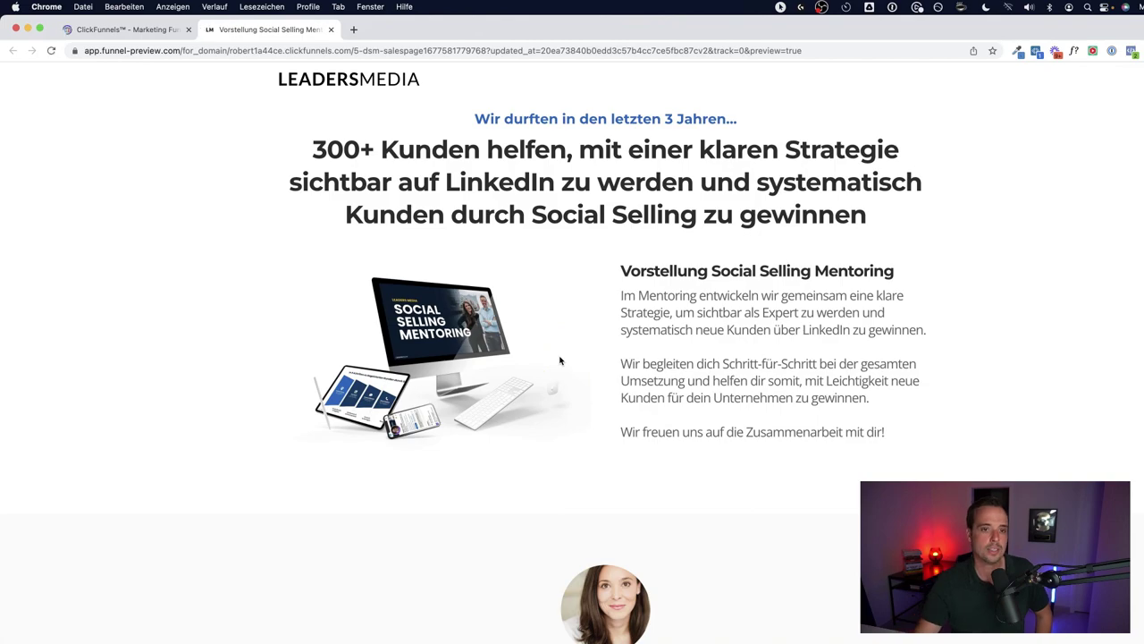
scroll(561, 361, "down", 1)
scroll(564, 362, "down", 15)
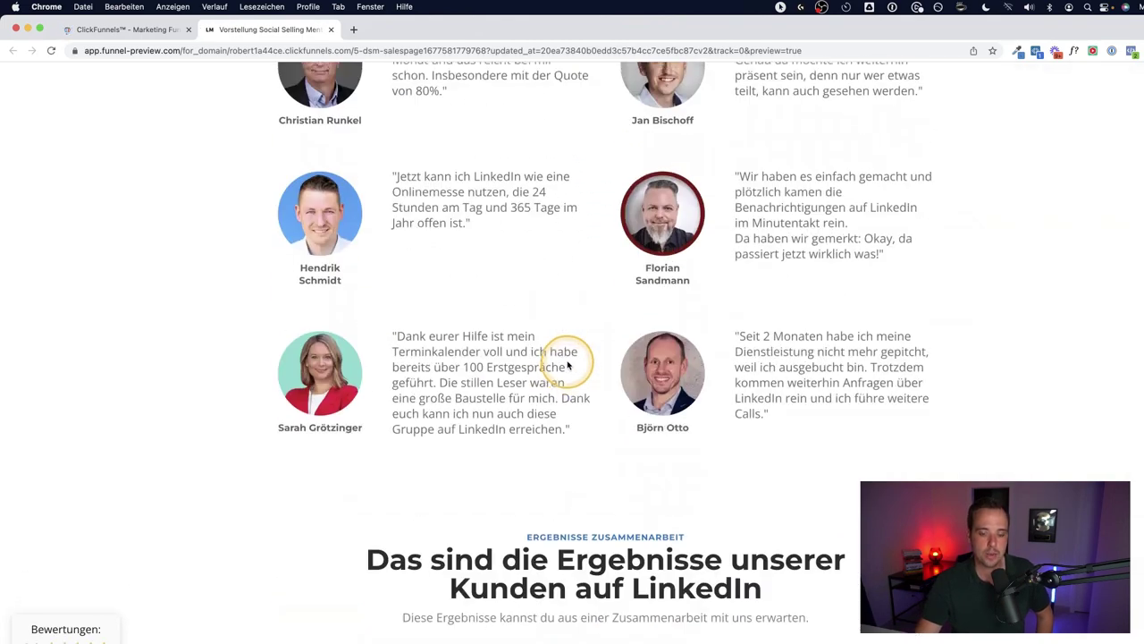
scroll(568, 366, "down", 15)
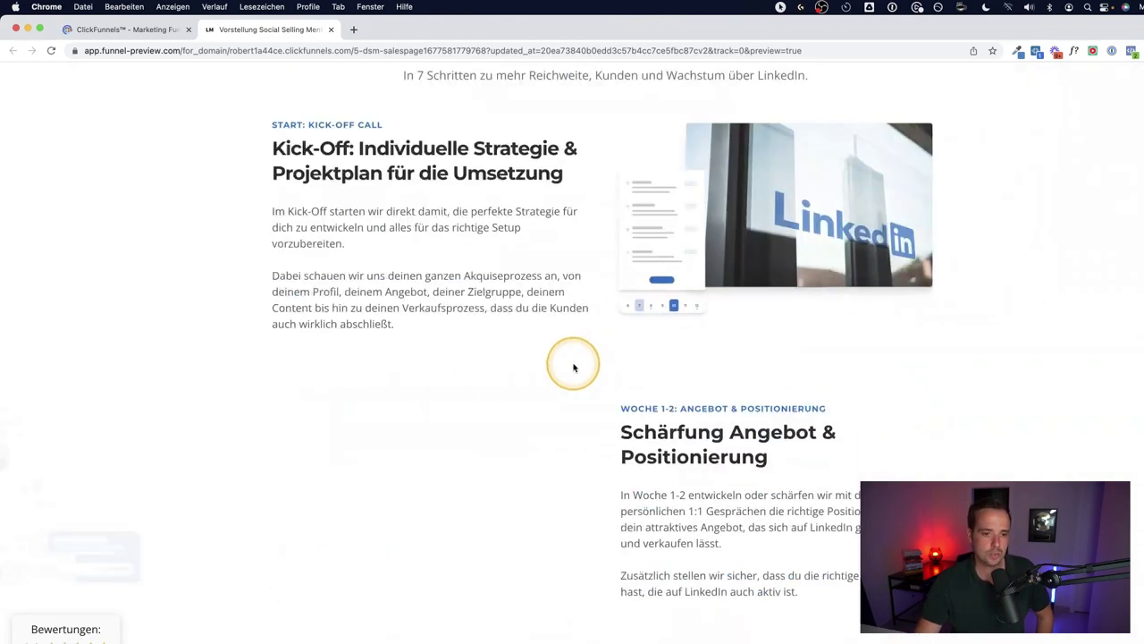
scroll(574, 367, "down", 15)
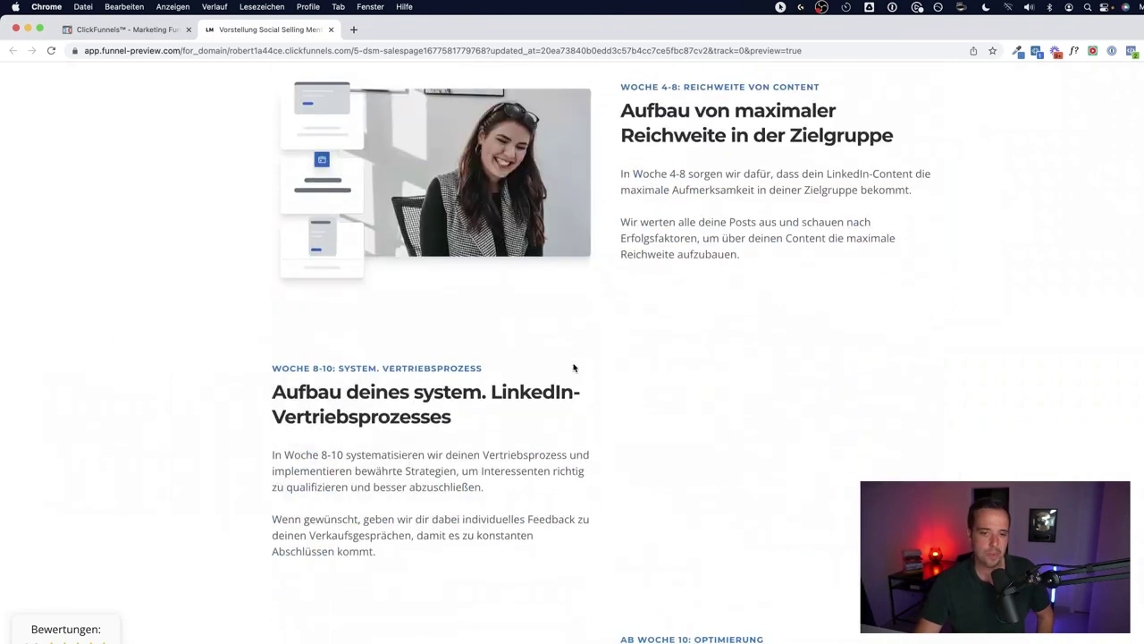
scroll(574, 368, "down", 5)
left_click(574, 367)
scroll(574, 367, "up", 15)
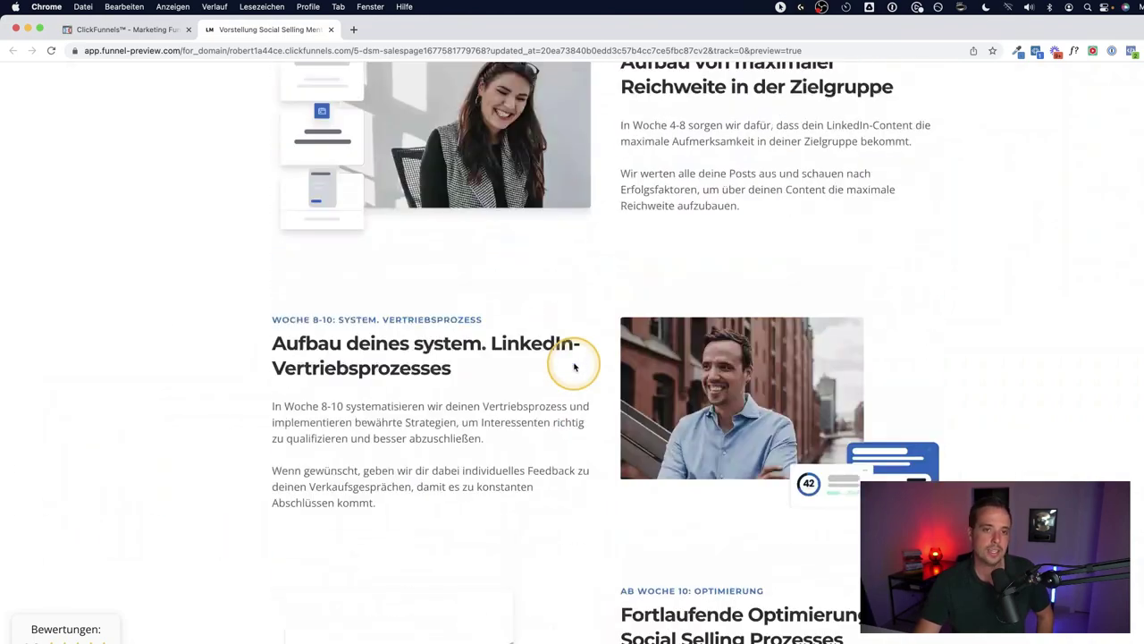
scroll(574, 366, "up", 20)
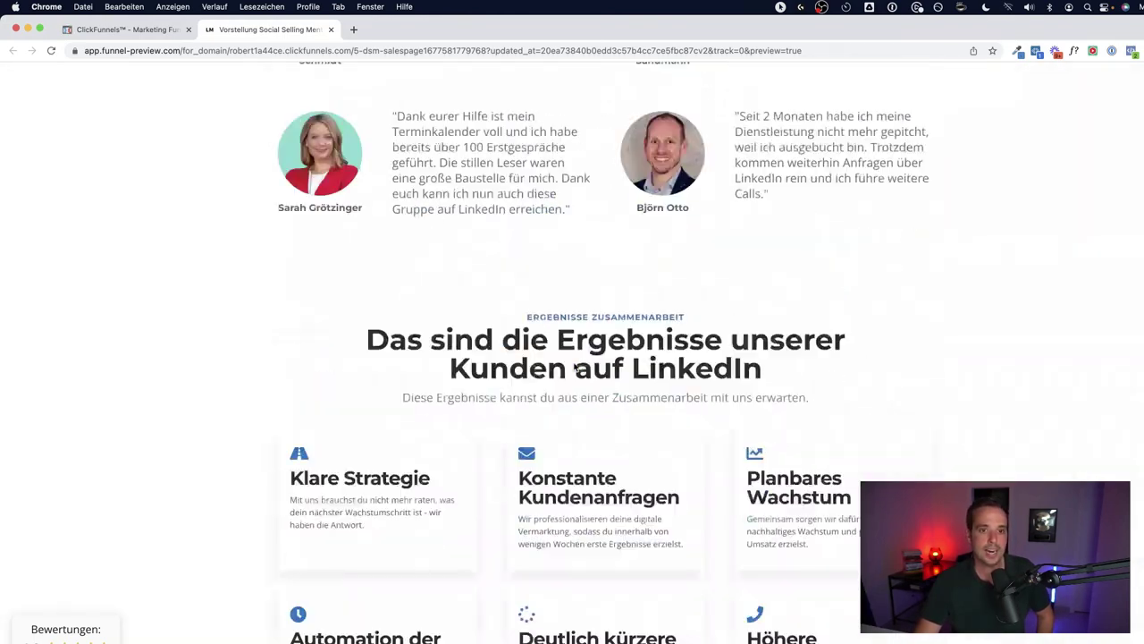
scroll(574, 366, "up", 15)
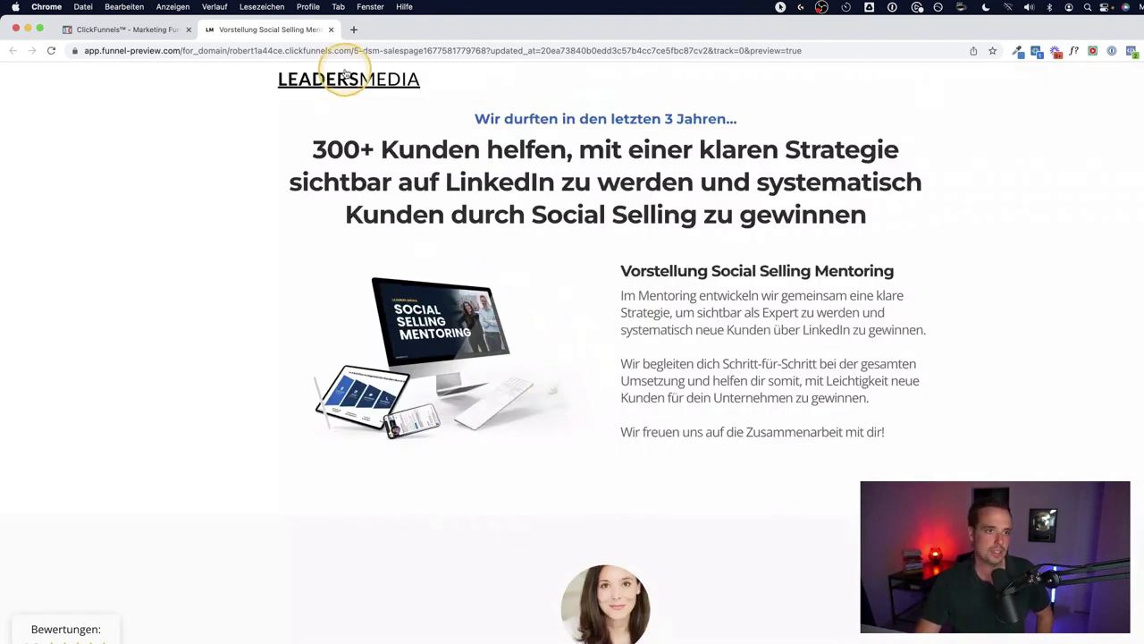
left_click(331, 30)
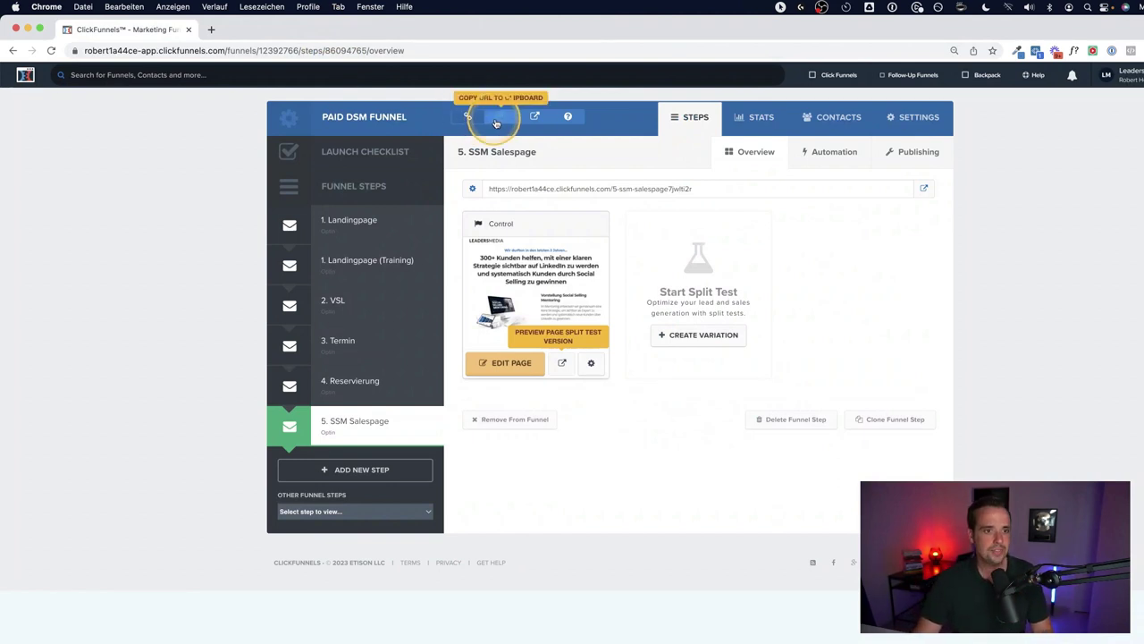
Open the [Template] Videofunnel funnel from the funnels overview and look at its statistics and contacts.
left_click(843, 80)
left_click(831, 101)
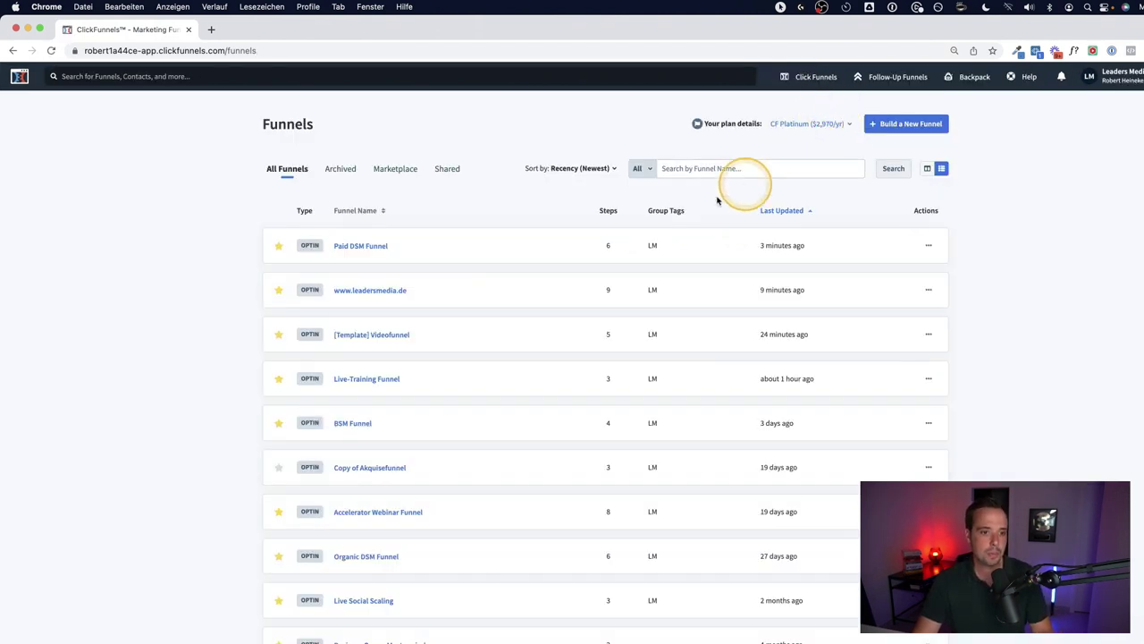
left_click(380, 336)
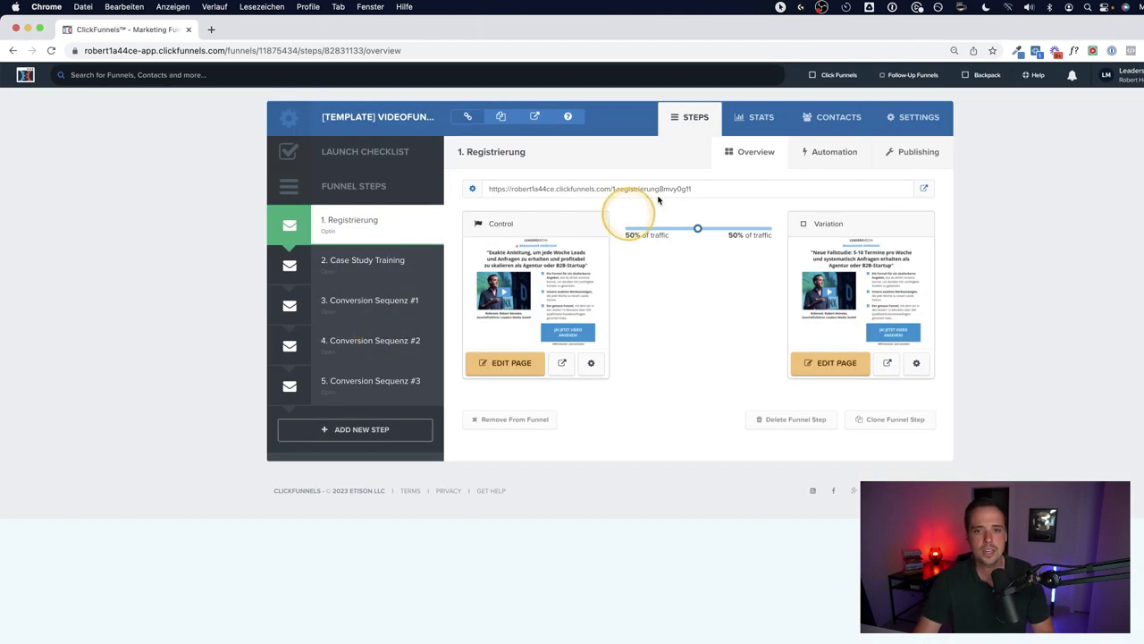
left_click(729, 158)
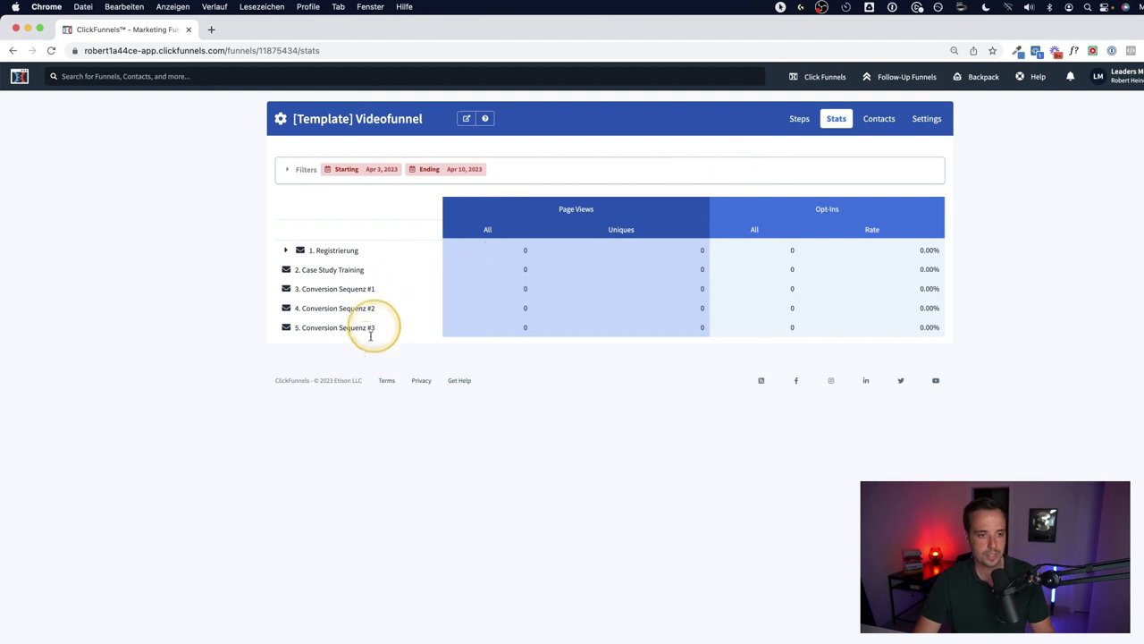
left_click(880, 119)
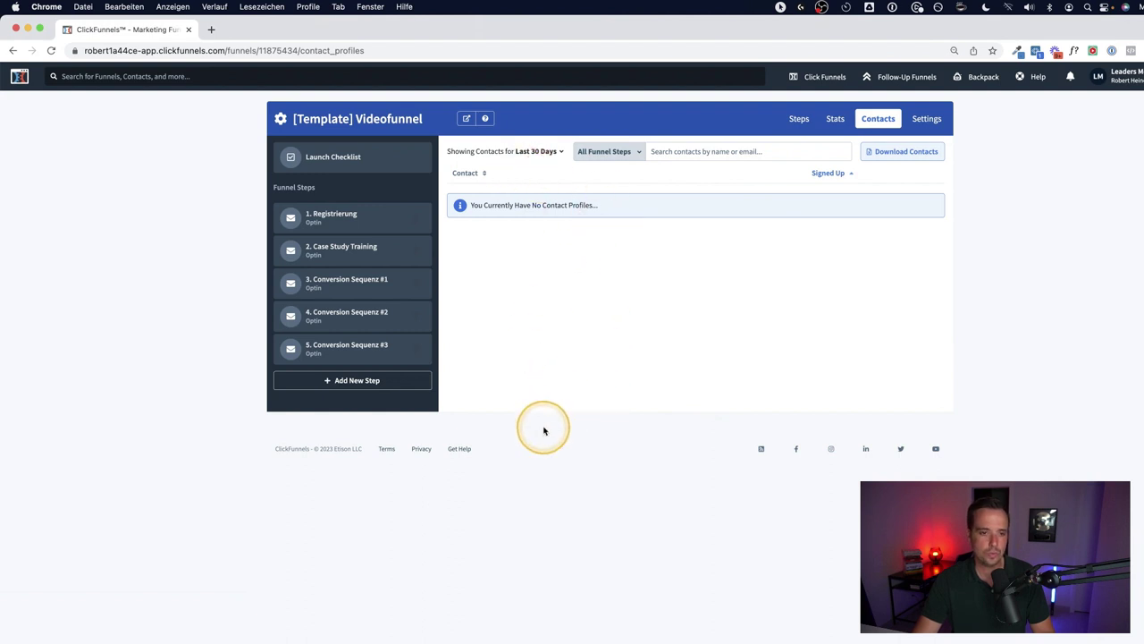
Review the [Template] Videofunnel settings, including domain, path, tracking code, sharing, Stripe and Zapier integrations.
left_click(928, 121)
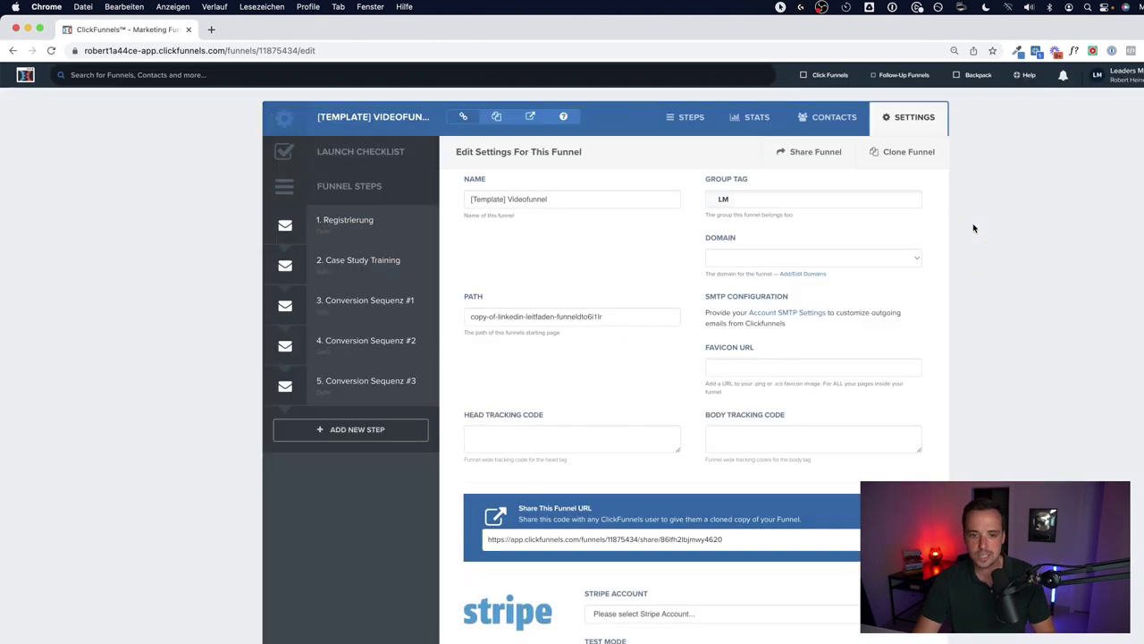
left_click(973, 231)
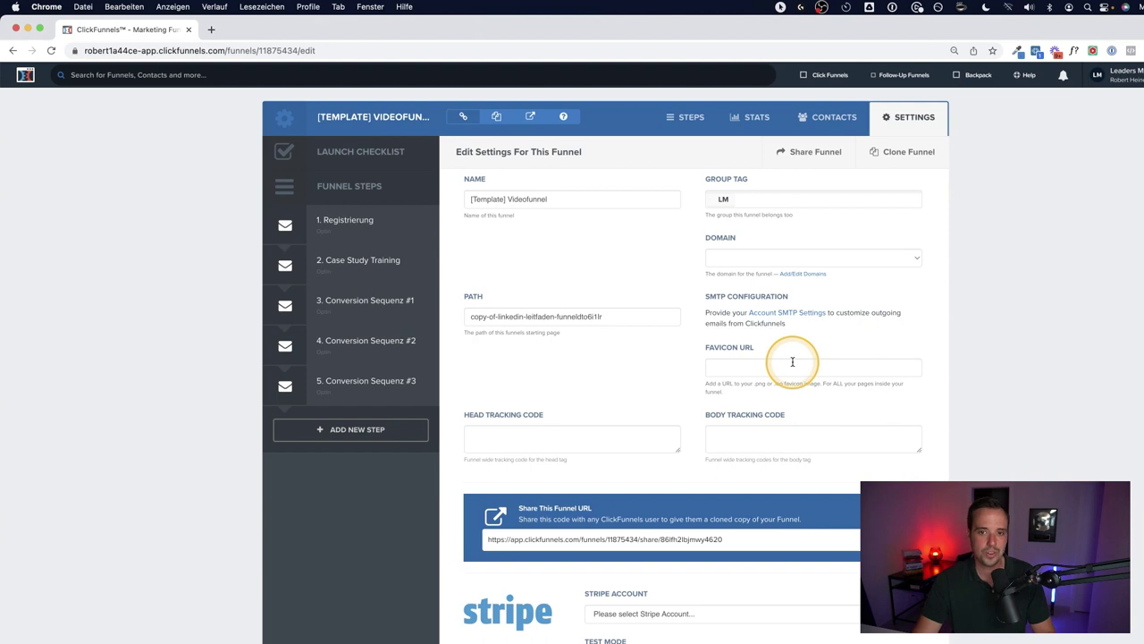
scroll(792, 361, "down", 5)
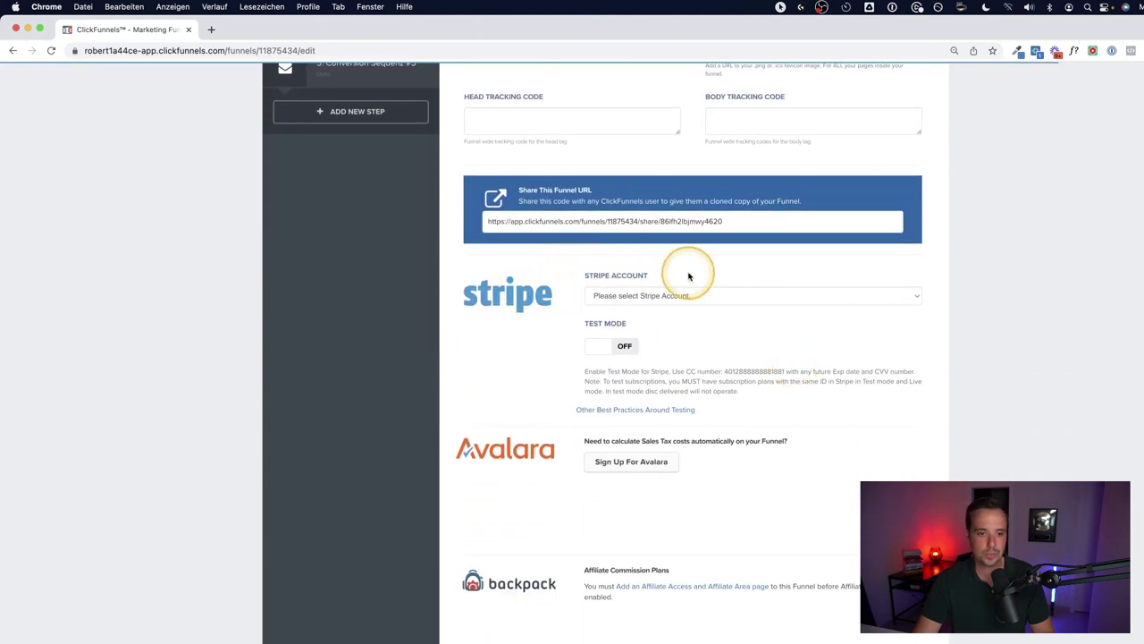
scroll(712, 324, "down", 8)
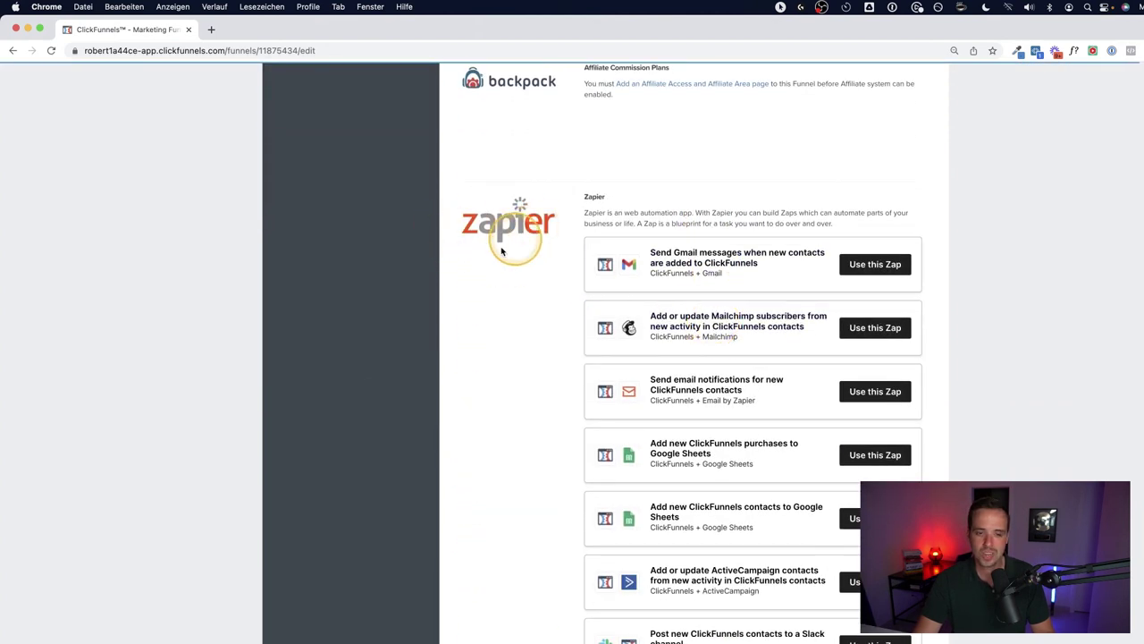
scroll(516, 276, "down", 10)
scroll(518, 281, "up", 20)
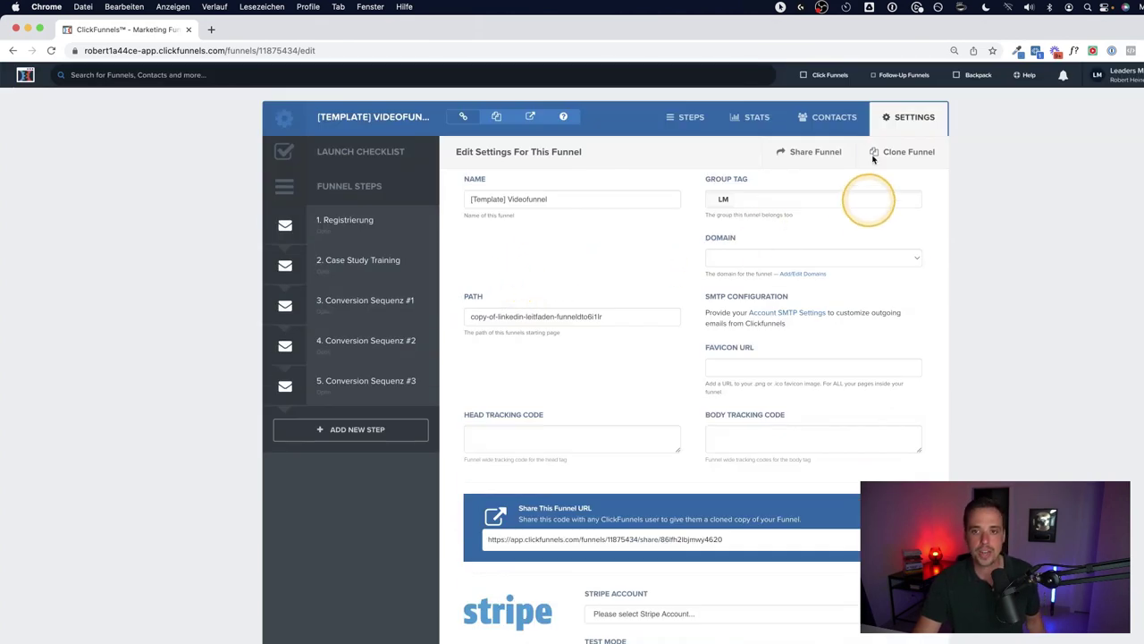
Open the Email Lists area of Follow-Up Funnels.
mouse_move(900, 76)
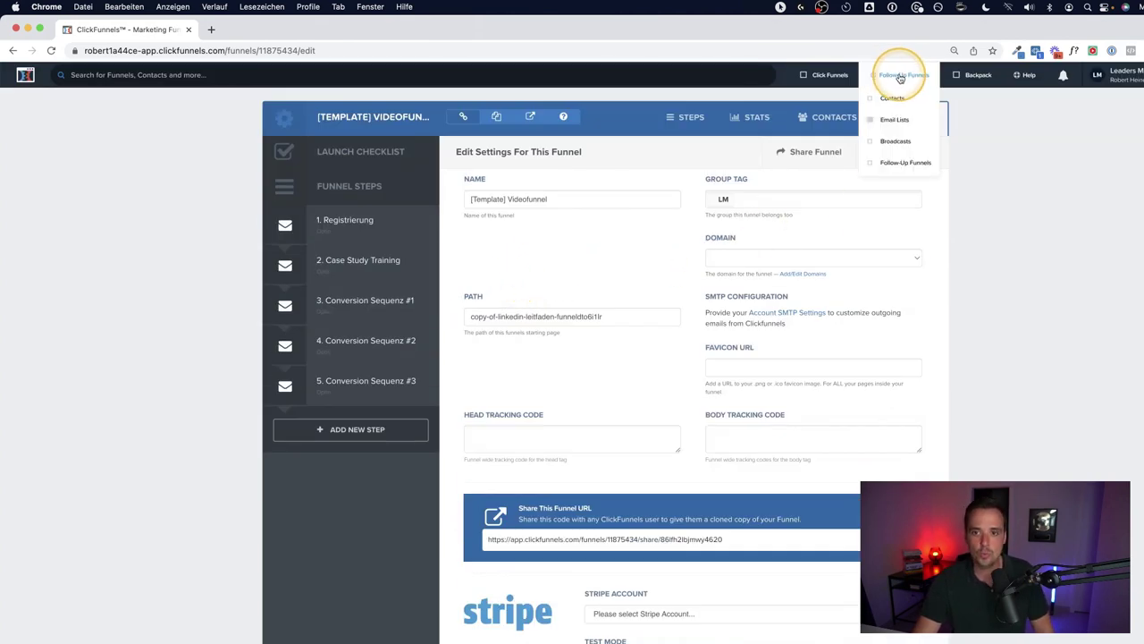
left_click(902, 120)
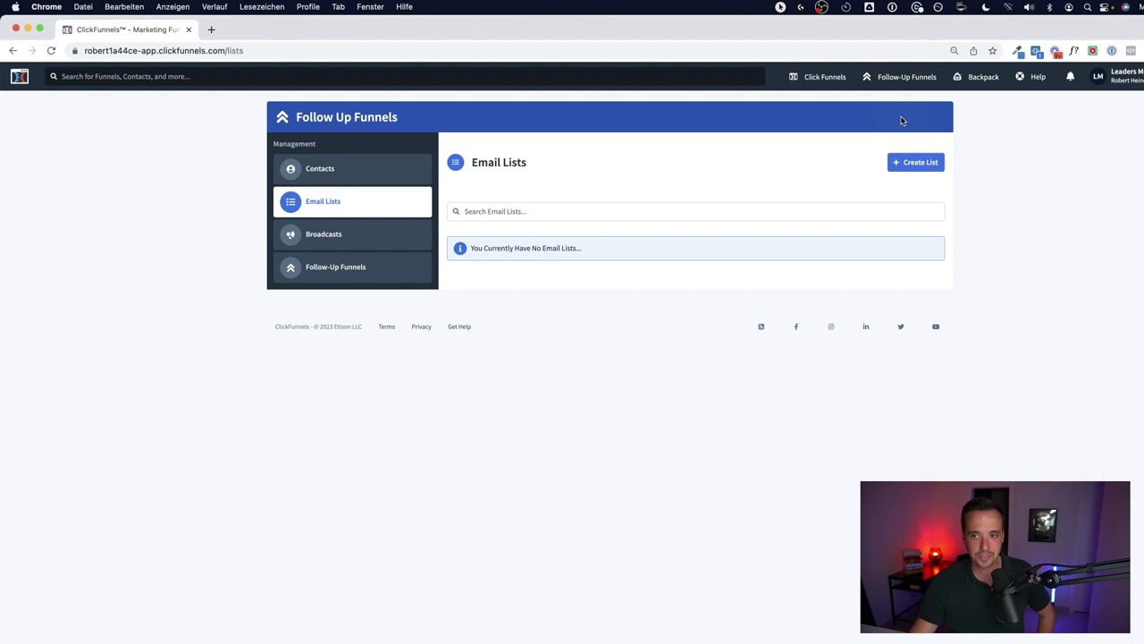
Look at the Backpack affiliate dashboard, finishing back on the funnels overview.
left_click(983, 78)
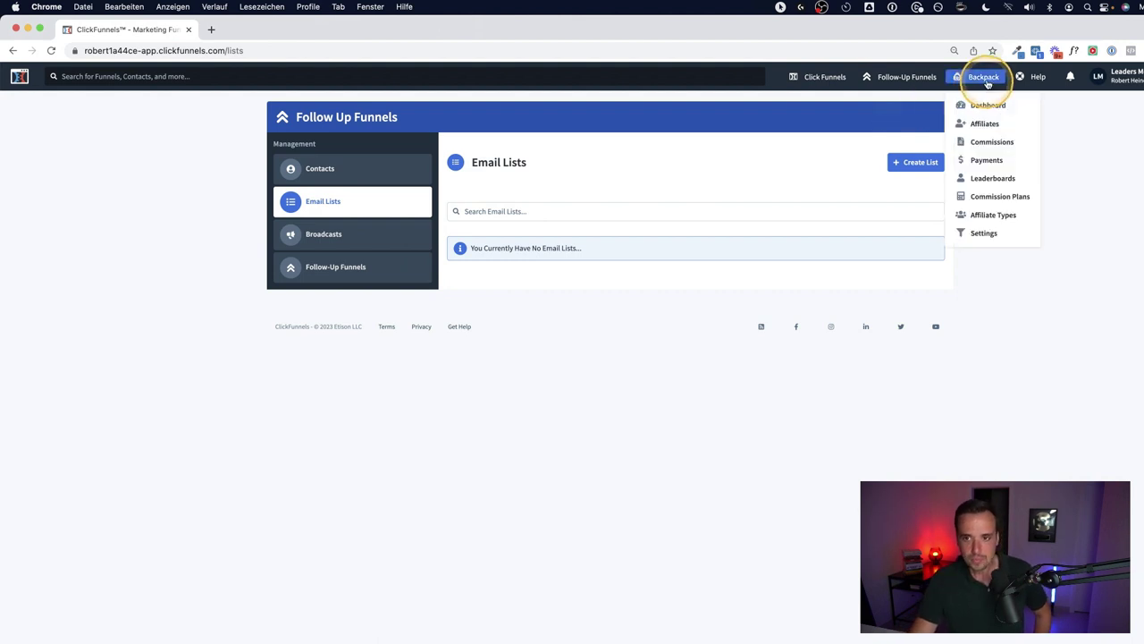
left_click(986, 105)
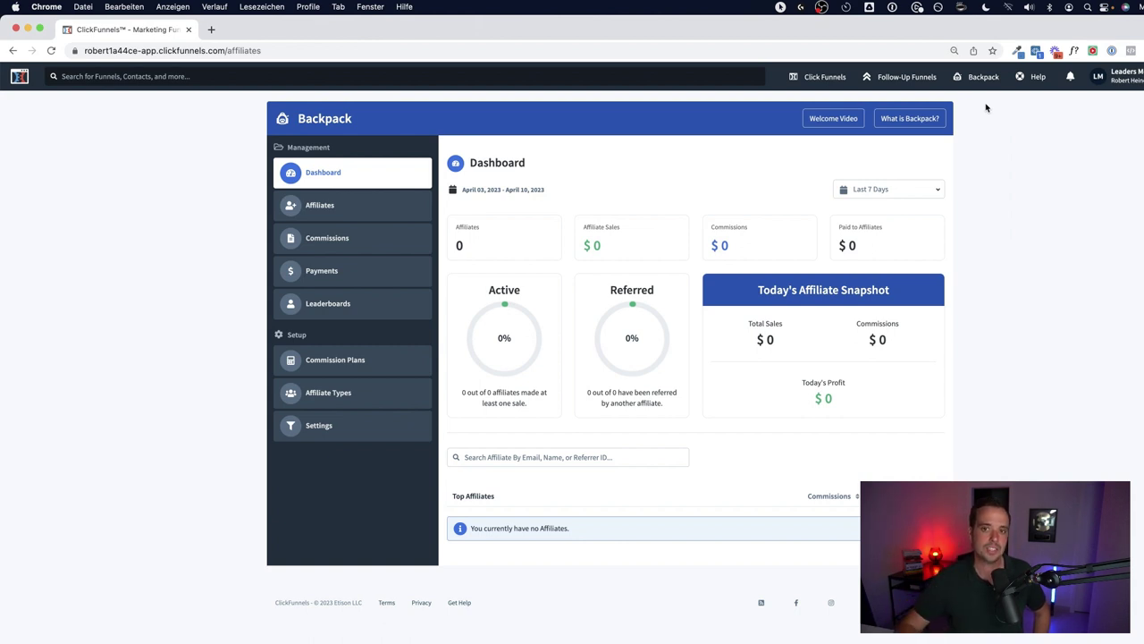
left_click(823, 78)
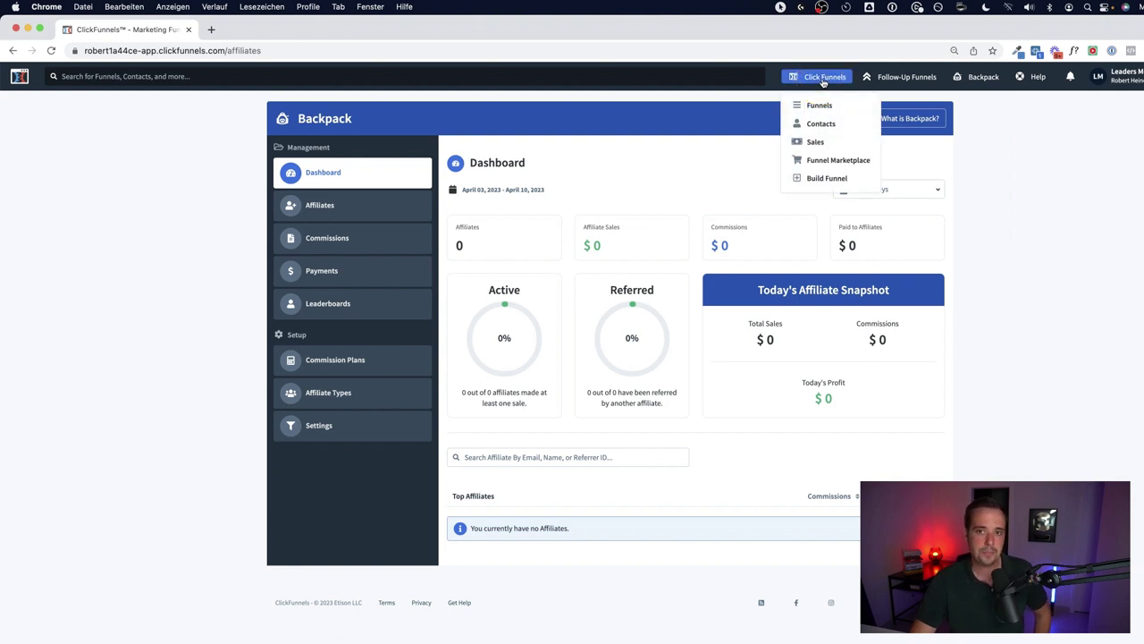
left_click(821, 105)
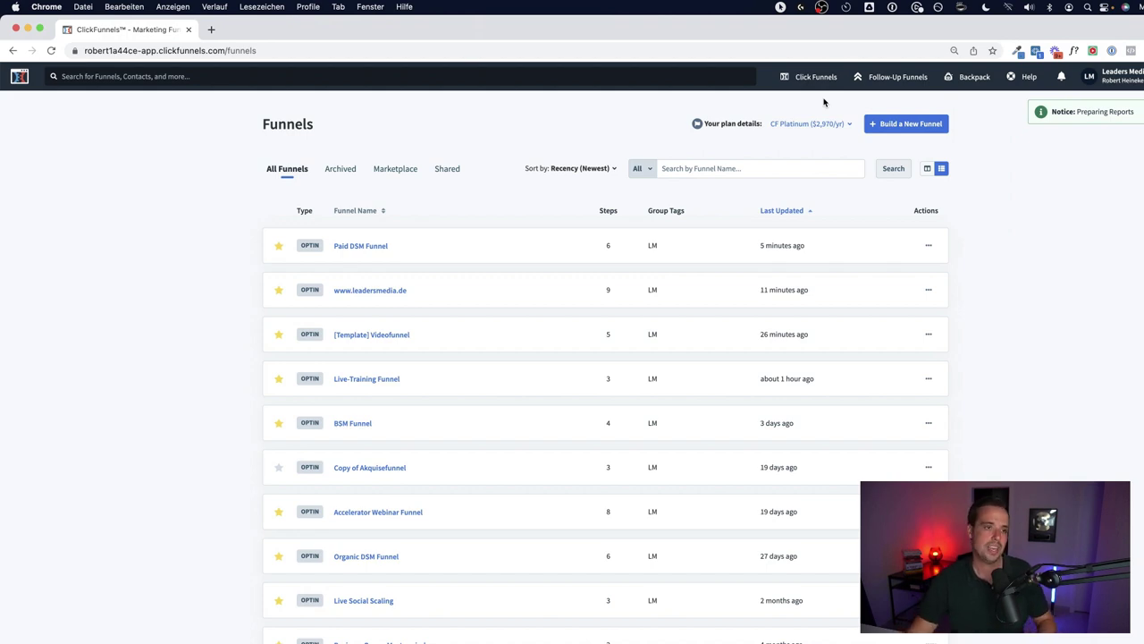
Open the live page leadersmedia.de/algorithmus in a new browser tab.
left_click(211, 29)
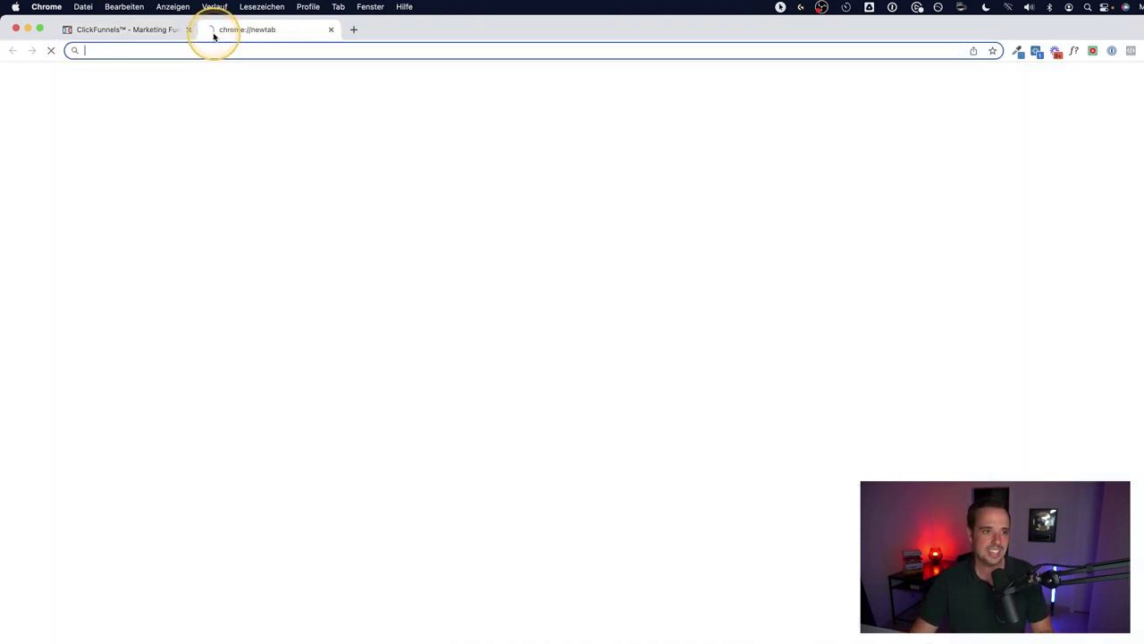
type("leadersmedia.de/c")
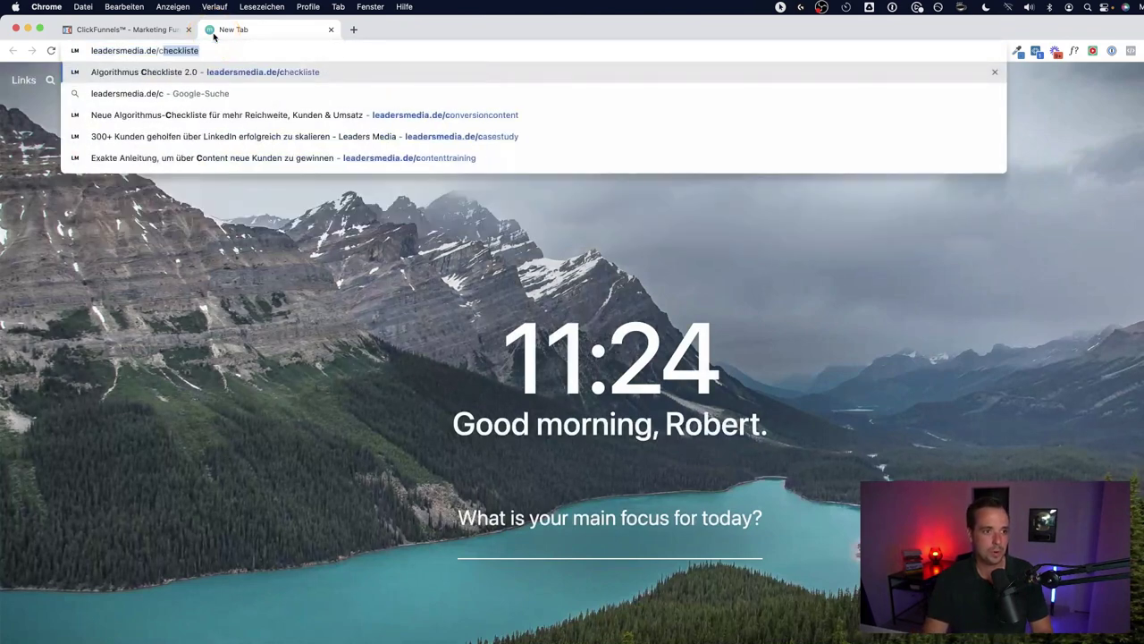
key("BackSpace")
key("BackSpace")
type("a")
key("Return")
left_click(289, 35)
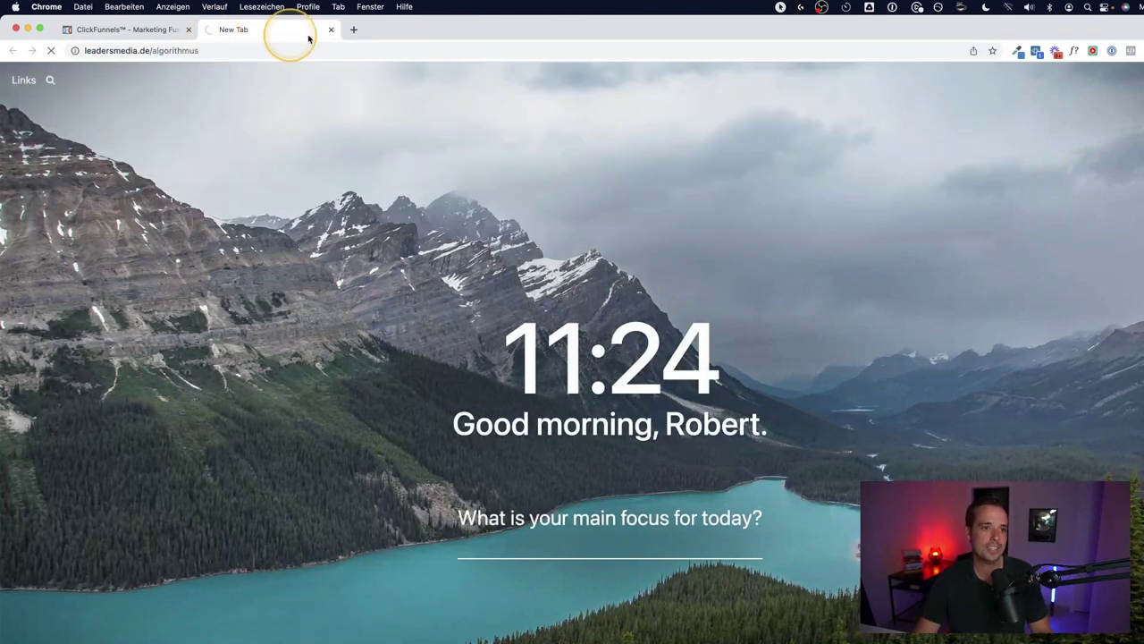
Open the live page leadersmedia.de/contenttraining in another new browser tab.
left_click(356, 29)
type("lea")
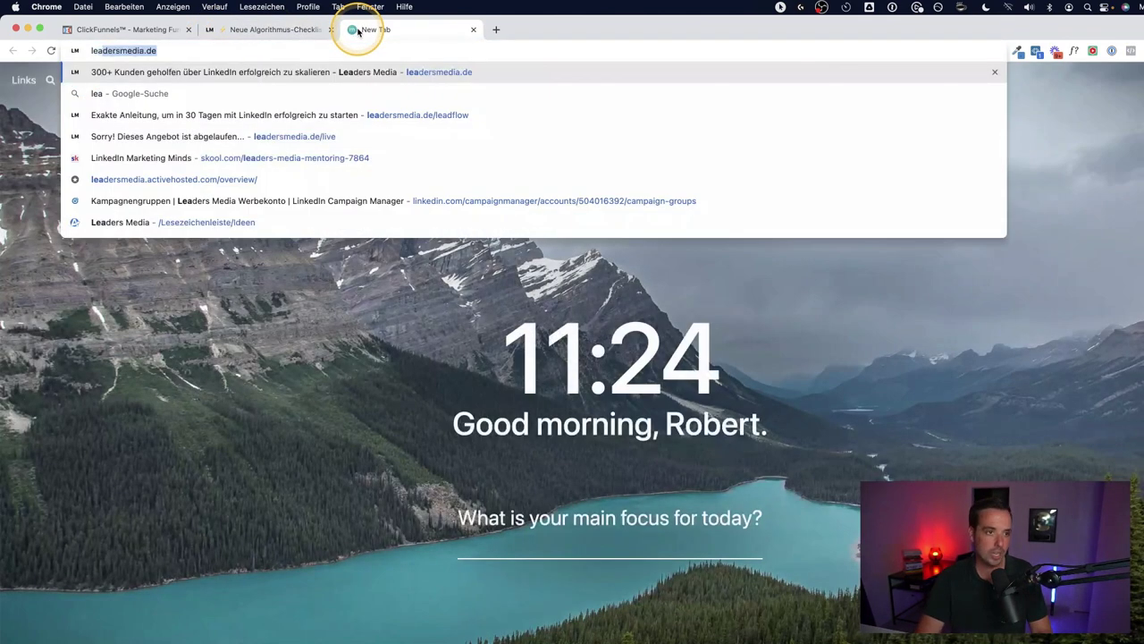
key("Right")
type("/co")
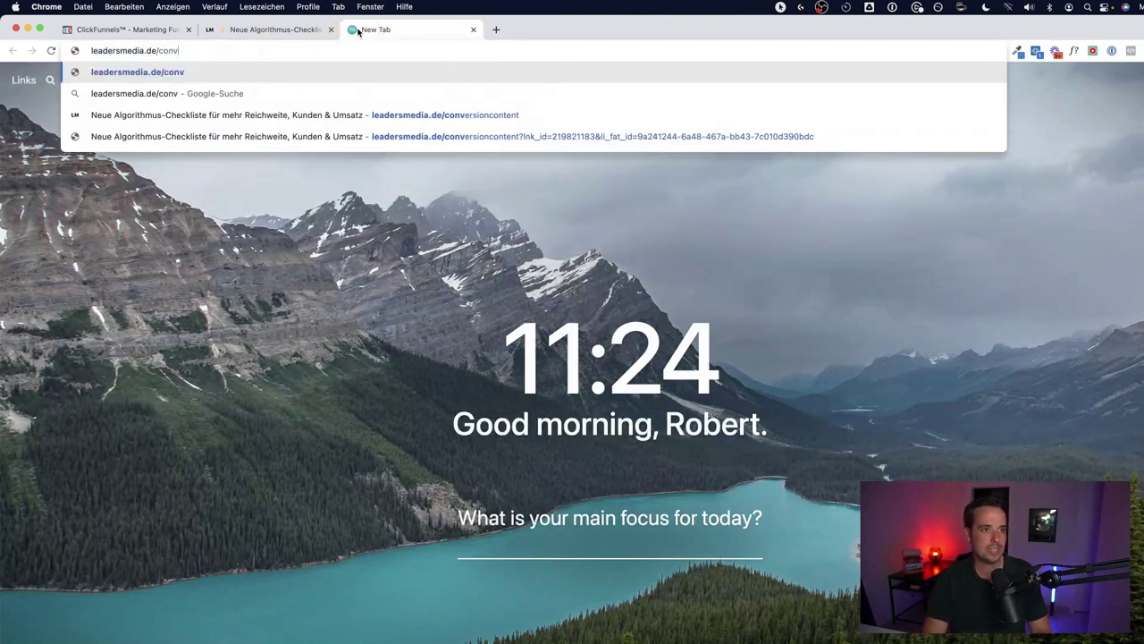
type("ntenttraining")
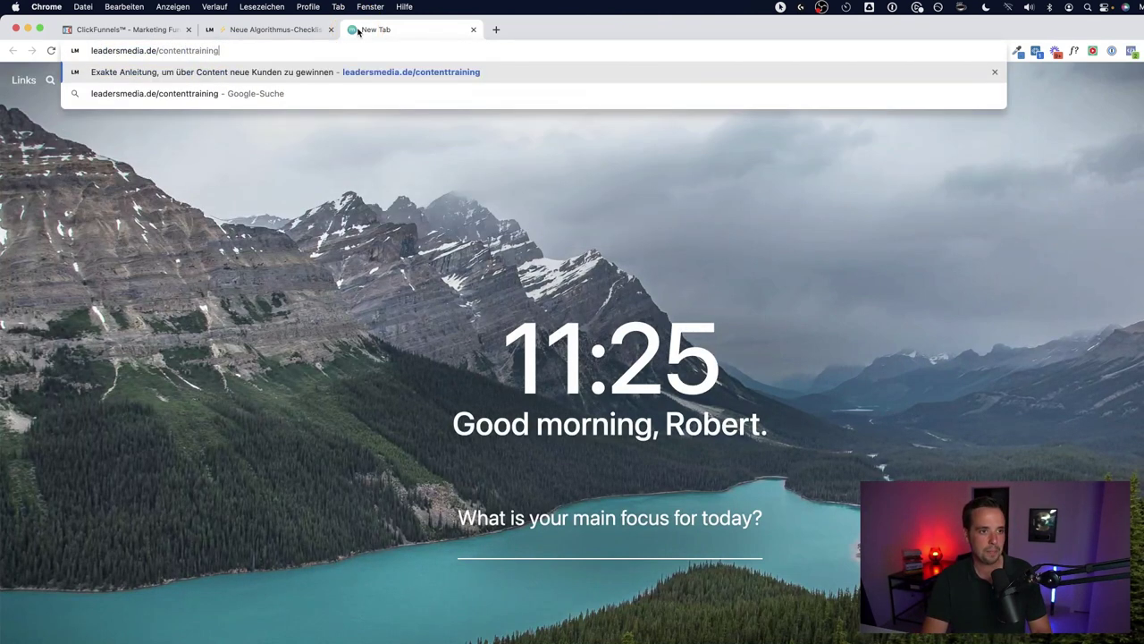
key("Return")
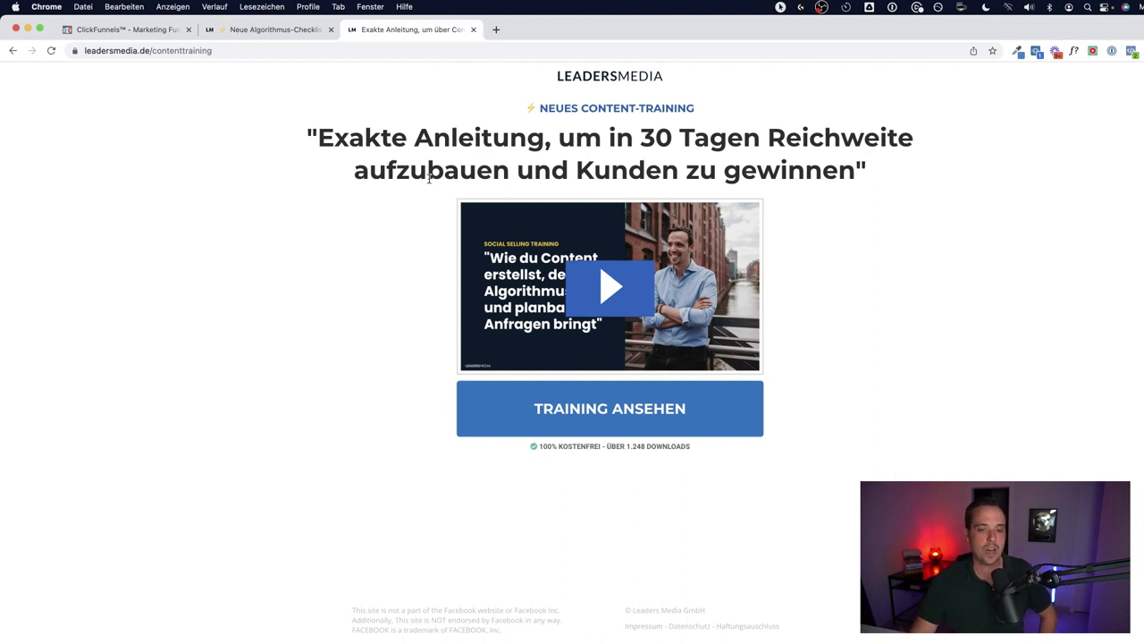
left_click(414, 175)
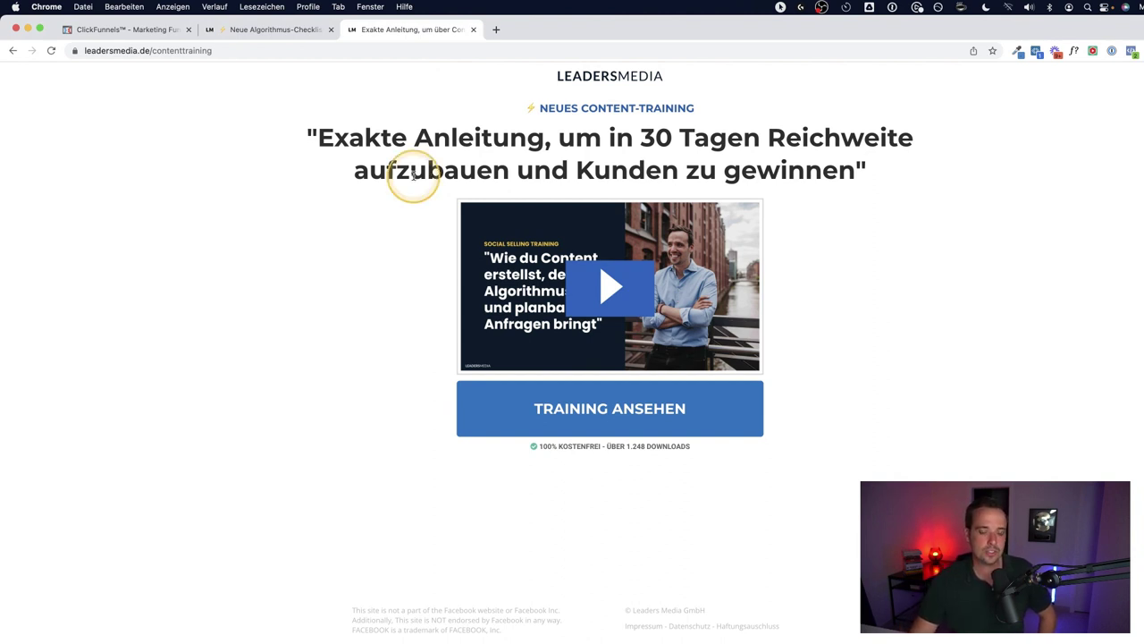